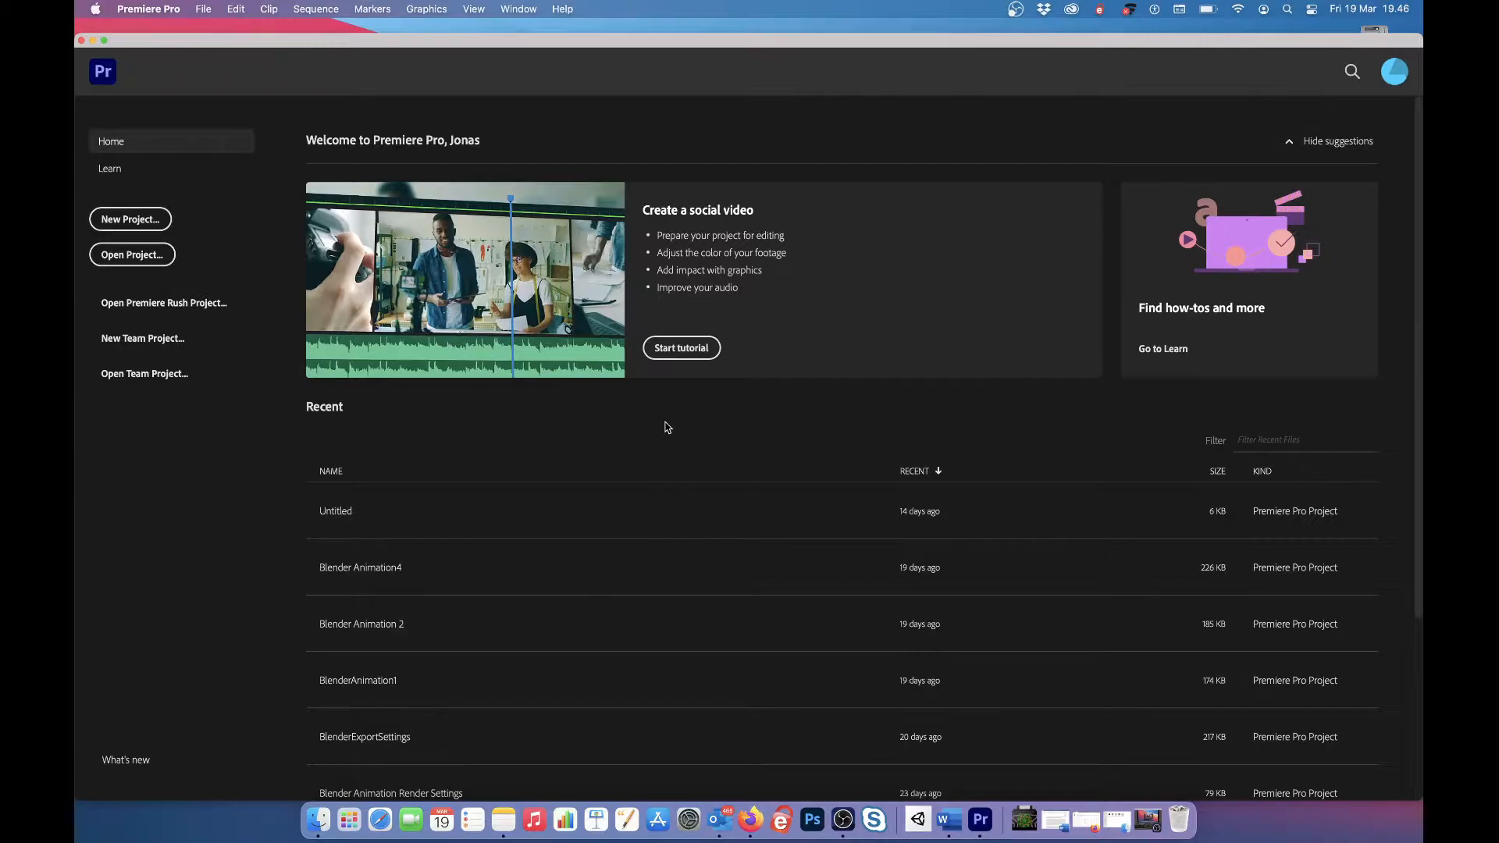
# Create a new project named "First video tutorial", keeping the default location and settings.
pyautogui.click(99, 228)
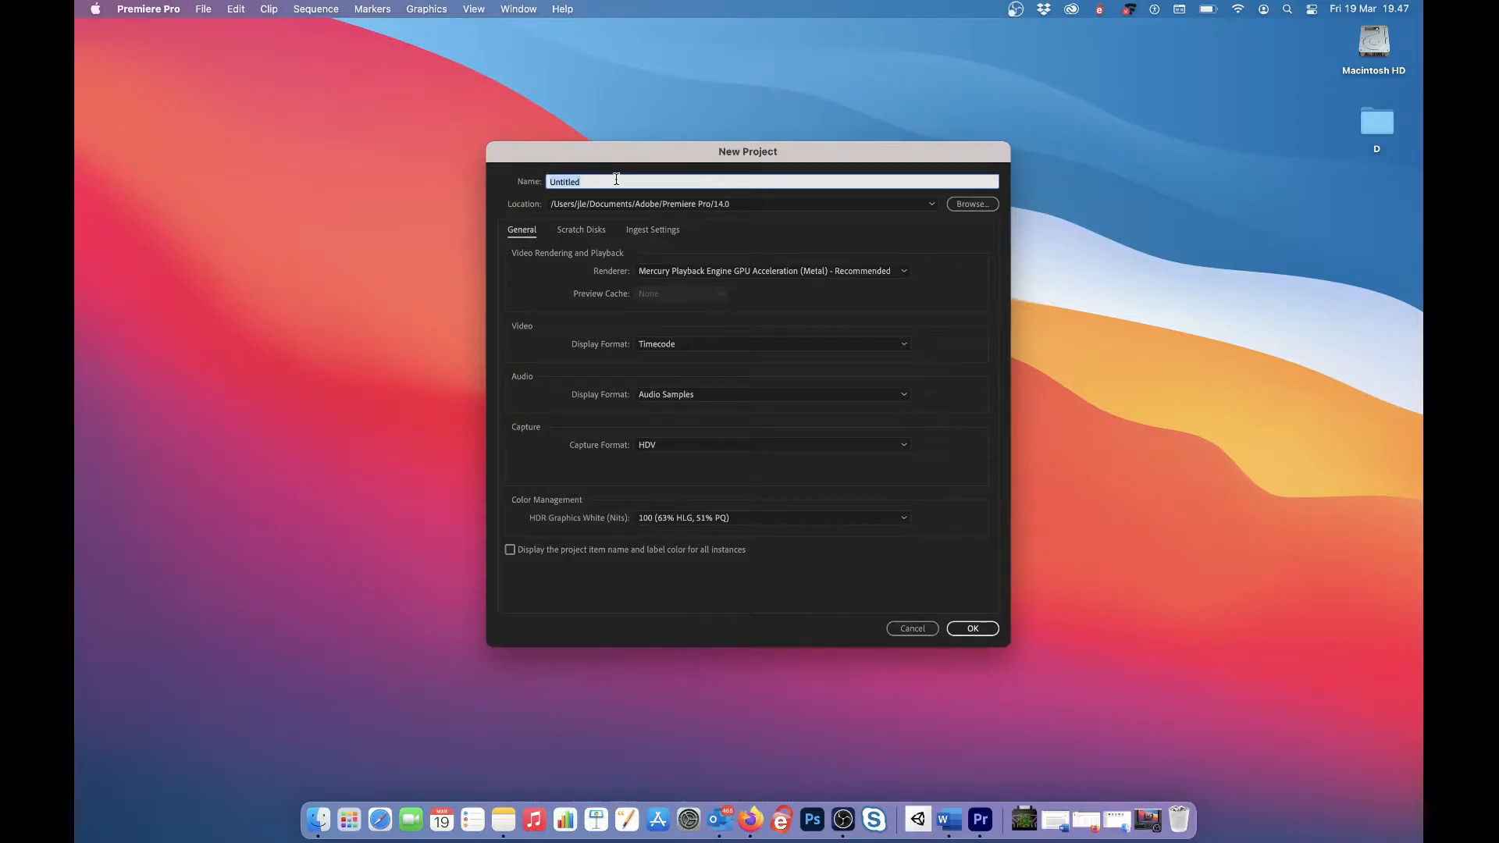
pyautogui.click(588, 182)
pyautogui.doubleClick(589, 181)
pyautogui.write('First video tutorial')
pyautogui.click(961, 629)
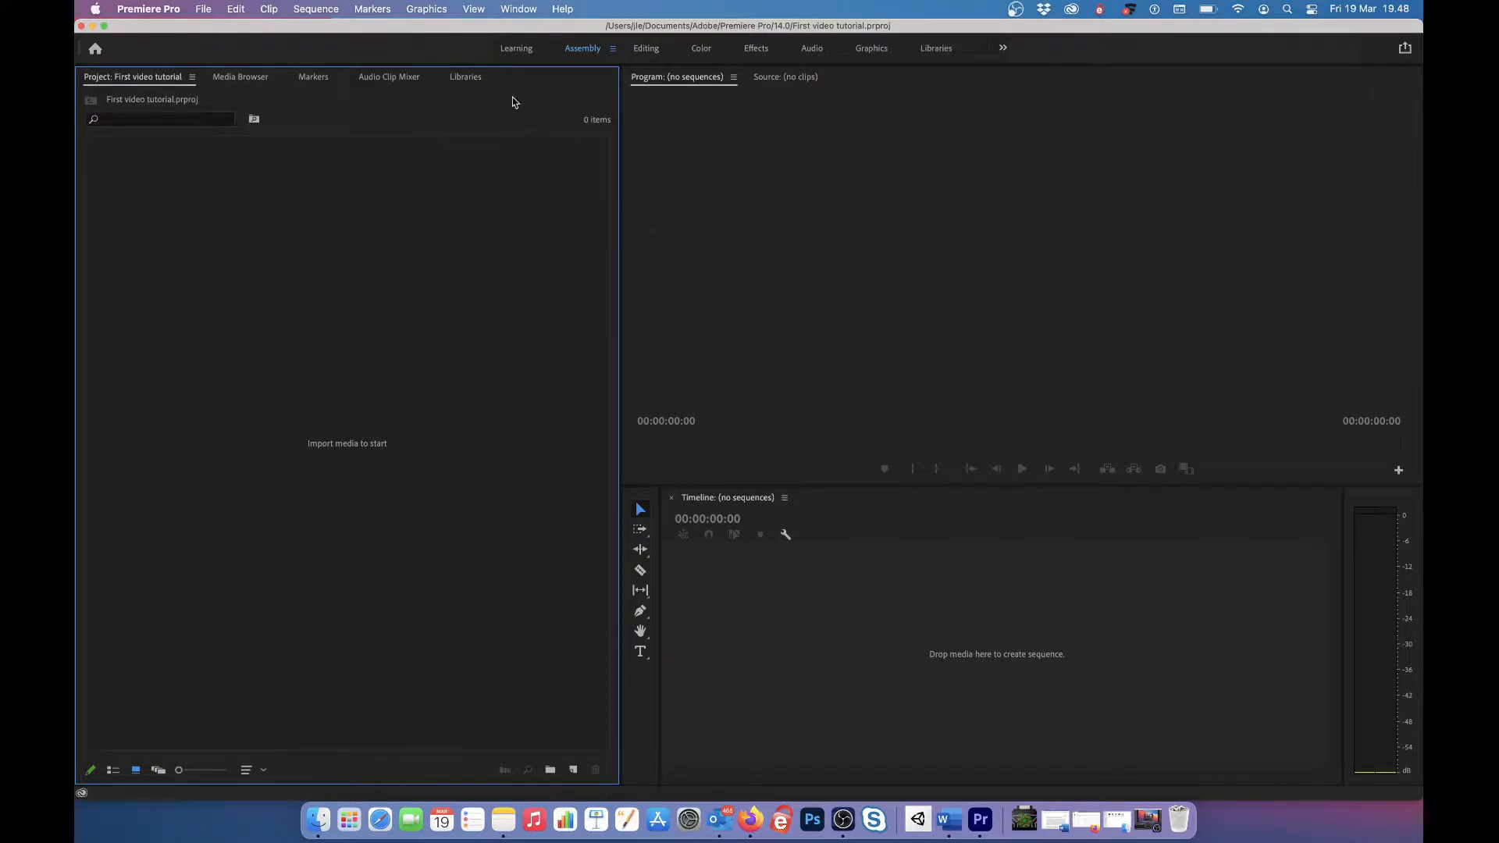
# Switch the window layout to the Editing workspace.
pyautogui.click(513, 11)
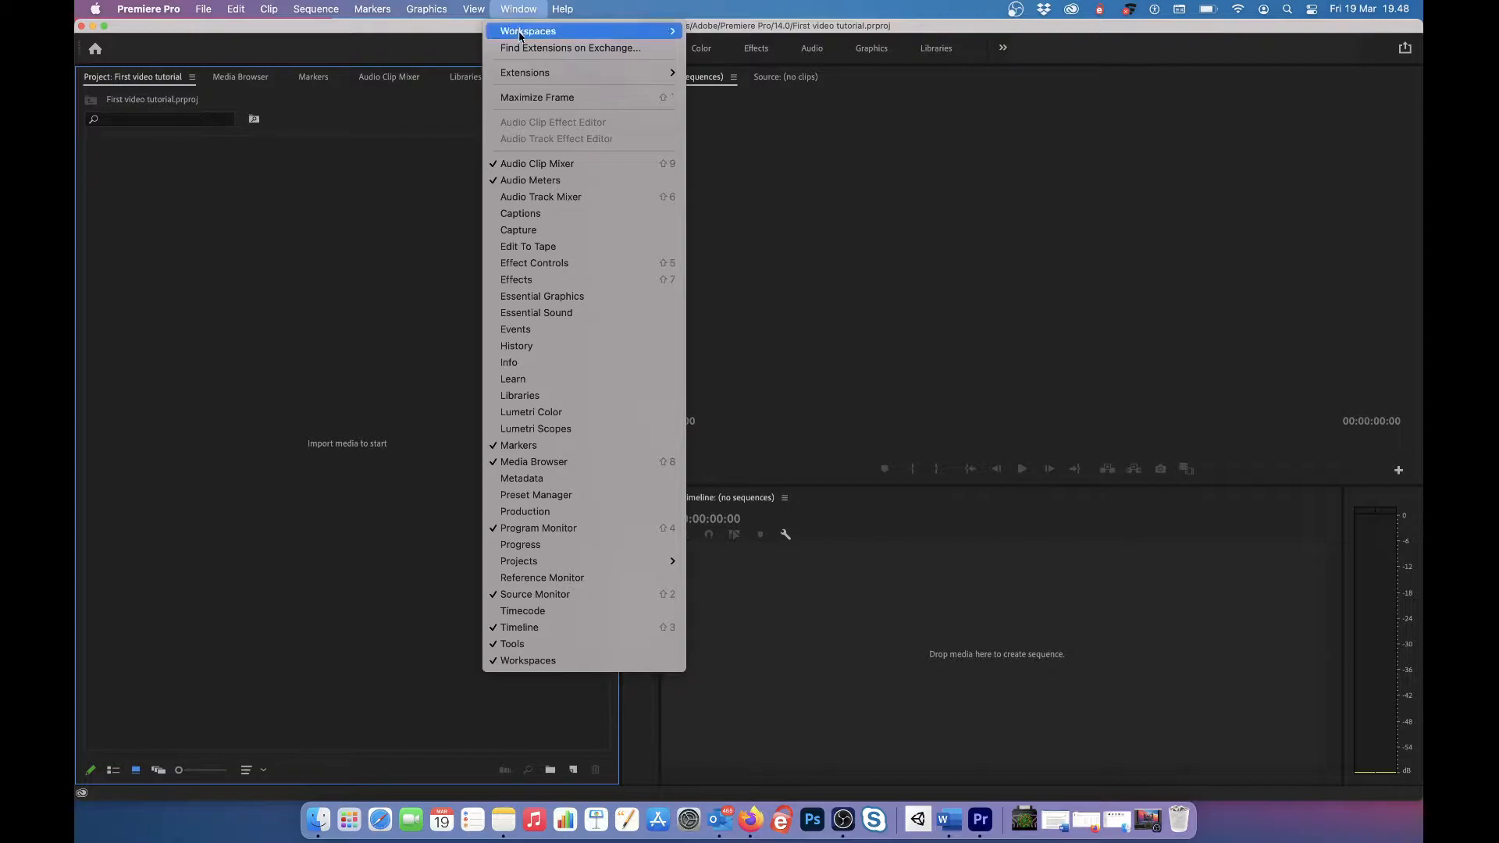
pyautogui.moveTo(645, 30)
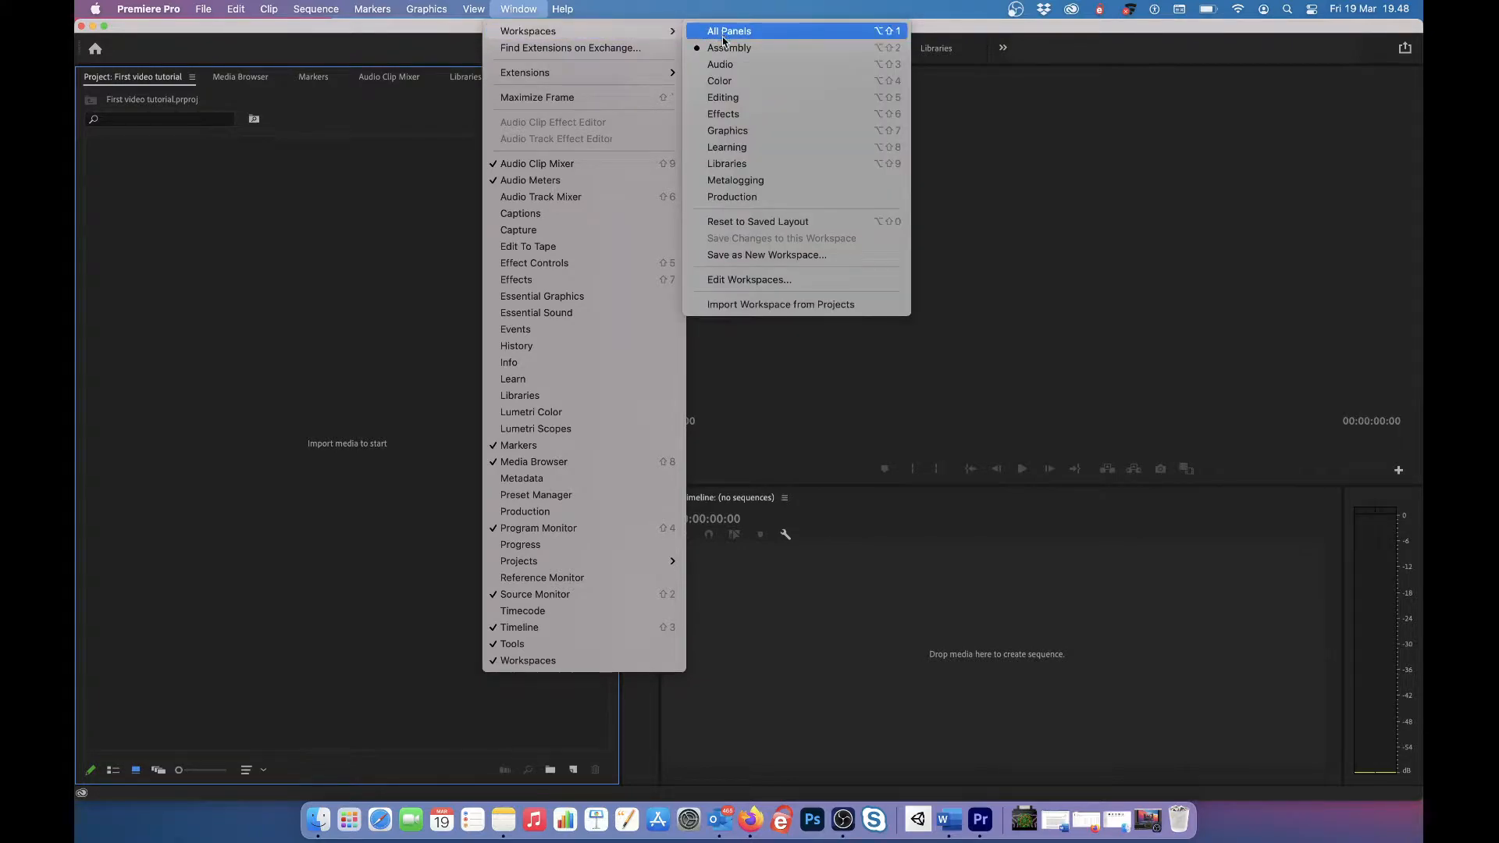
pyautogui.click(734, 103)
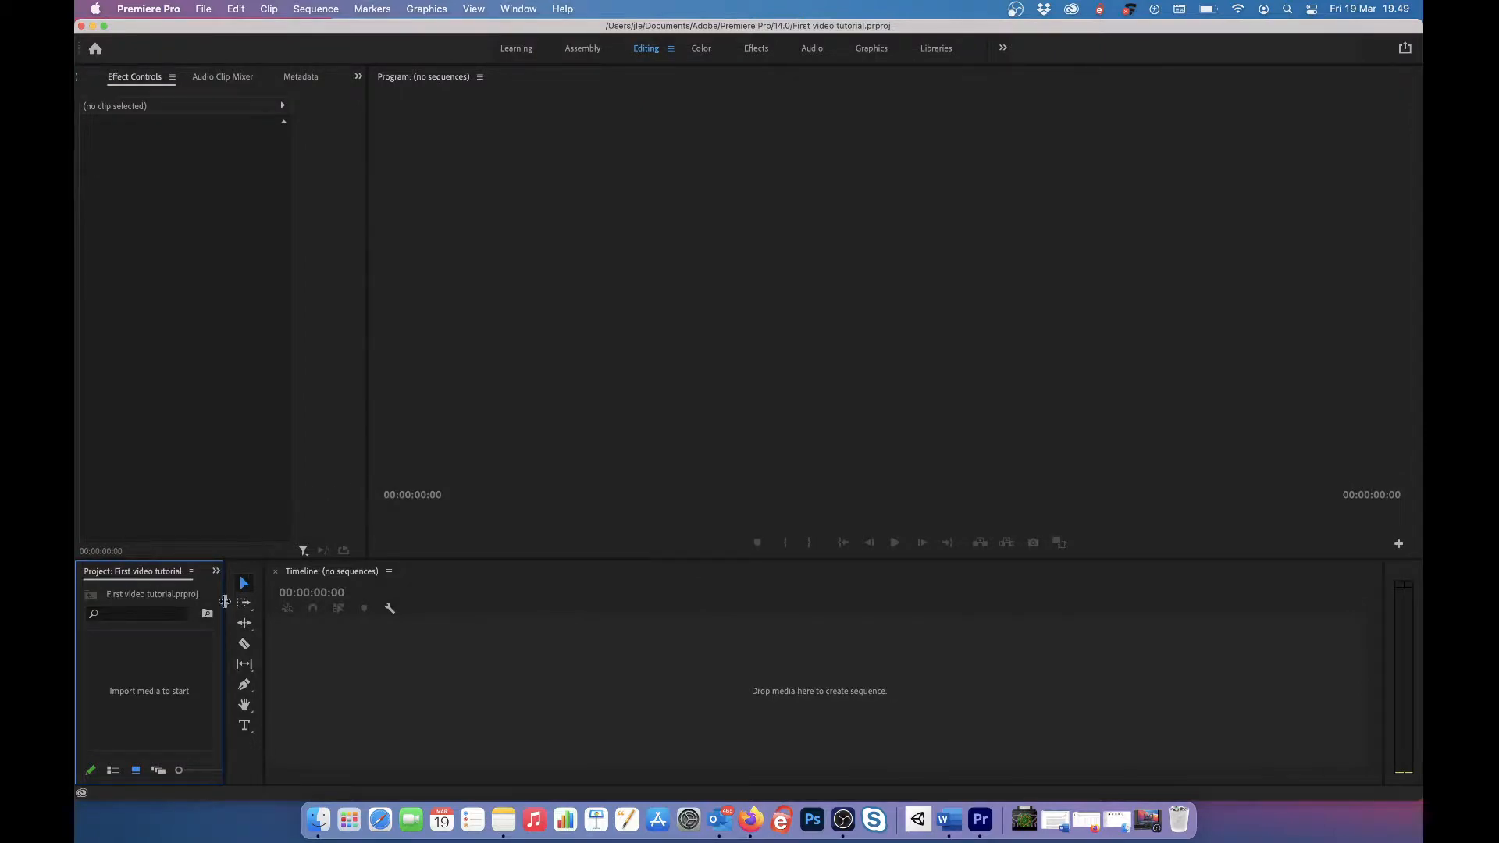
# Widen the Project panel and the Effect Controls panel so that both extend to nearly the same width.
pyautogui.moveTo(225, 603); pyautogui.dragTo(355, 603)
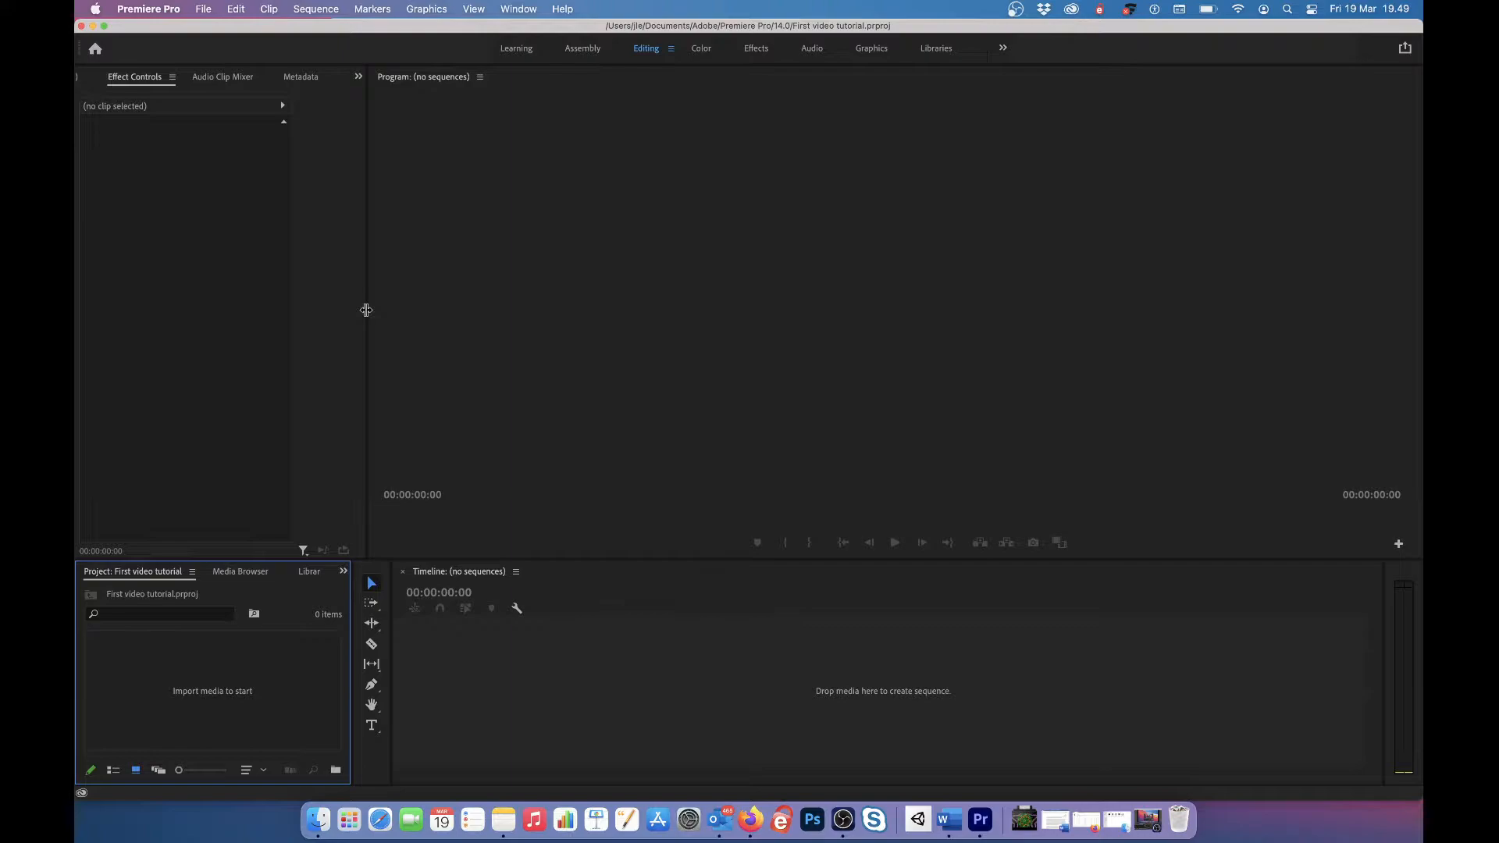
pyautogui.moveTo(366, 310); pyautogui.dragTo(414, 334)
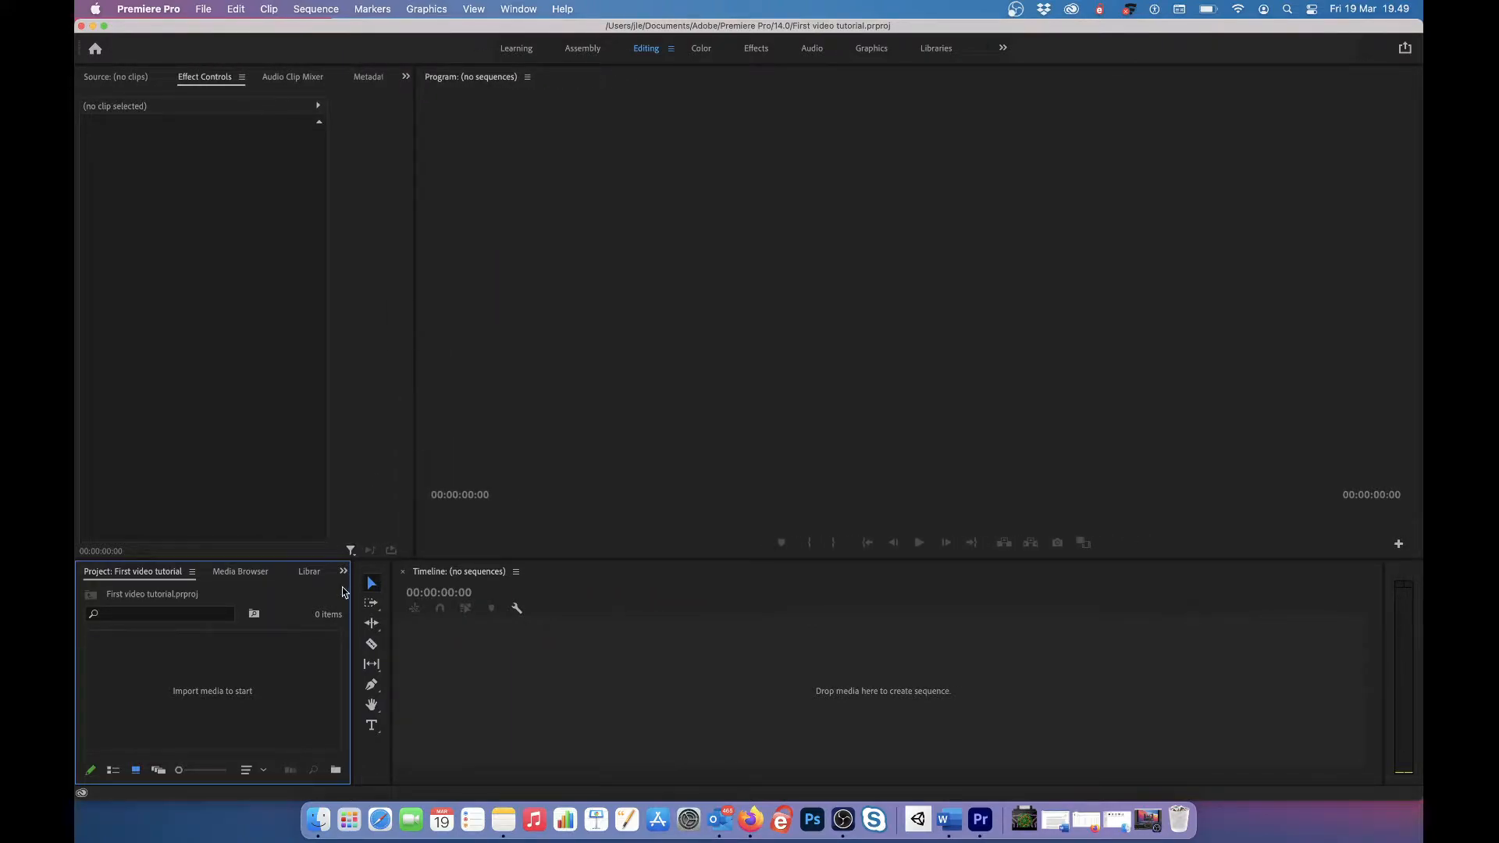
pyautogui.moveTo(349, 591); pyautogui.dragTo(394, 591)
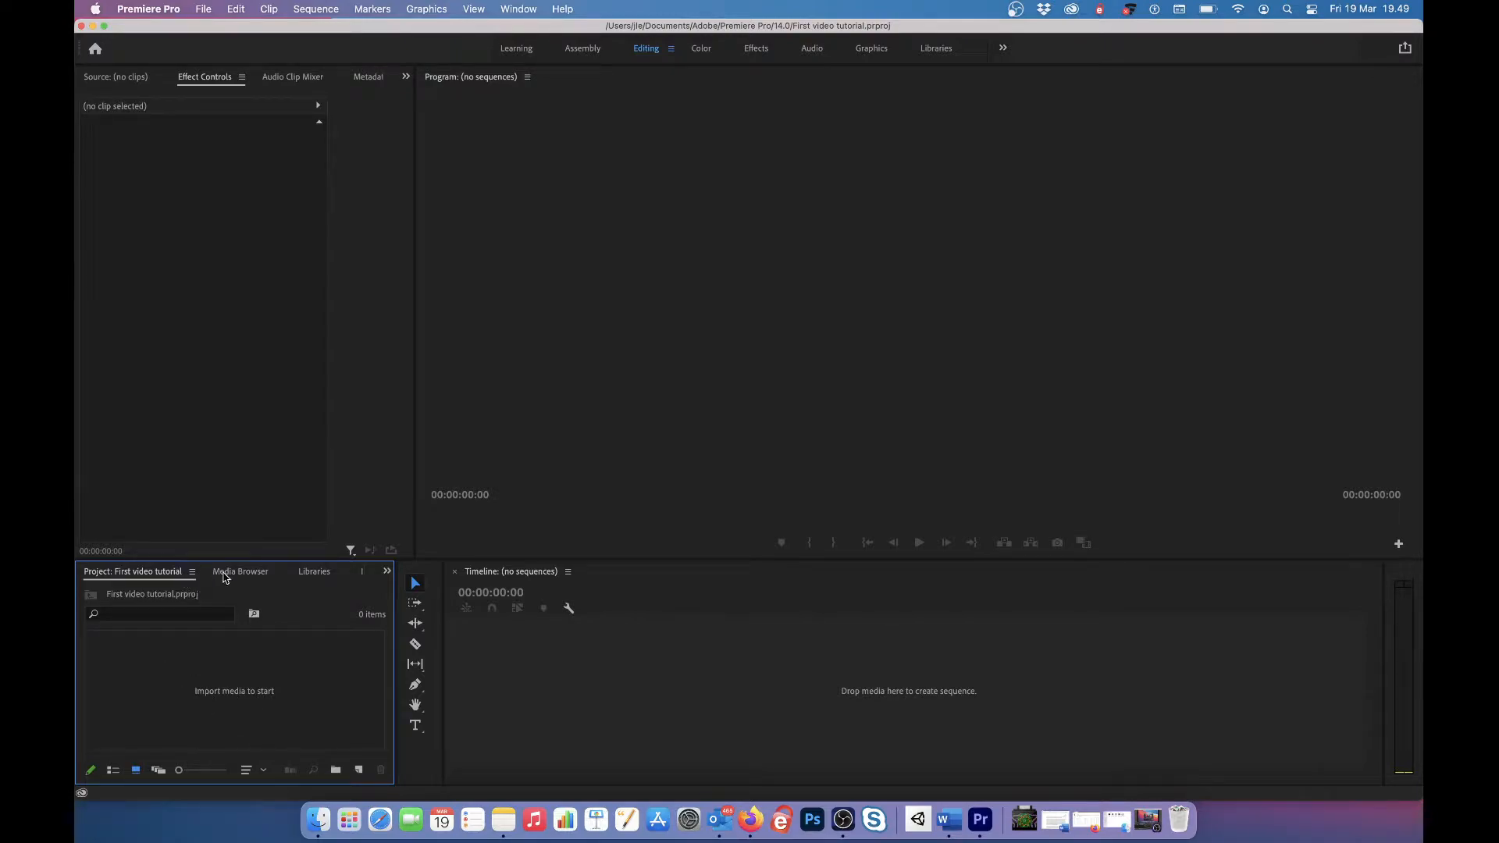
# Start a media import into the project and browse to the Videos folder inside Documents > Premiere Video.
pyautogui.click(245, 577)
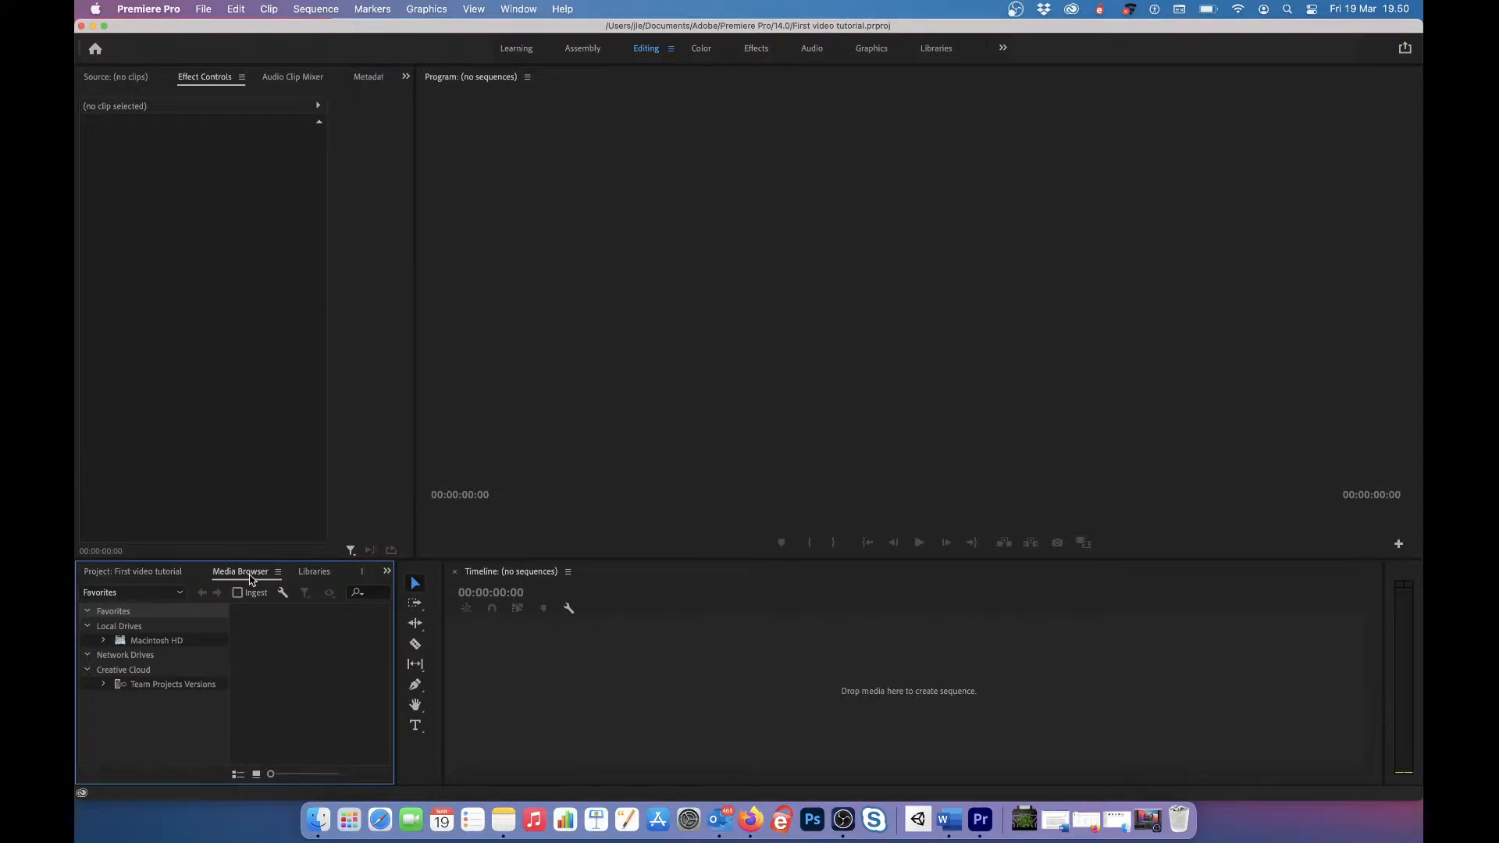
pyautogui.click(133, 576)
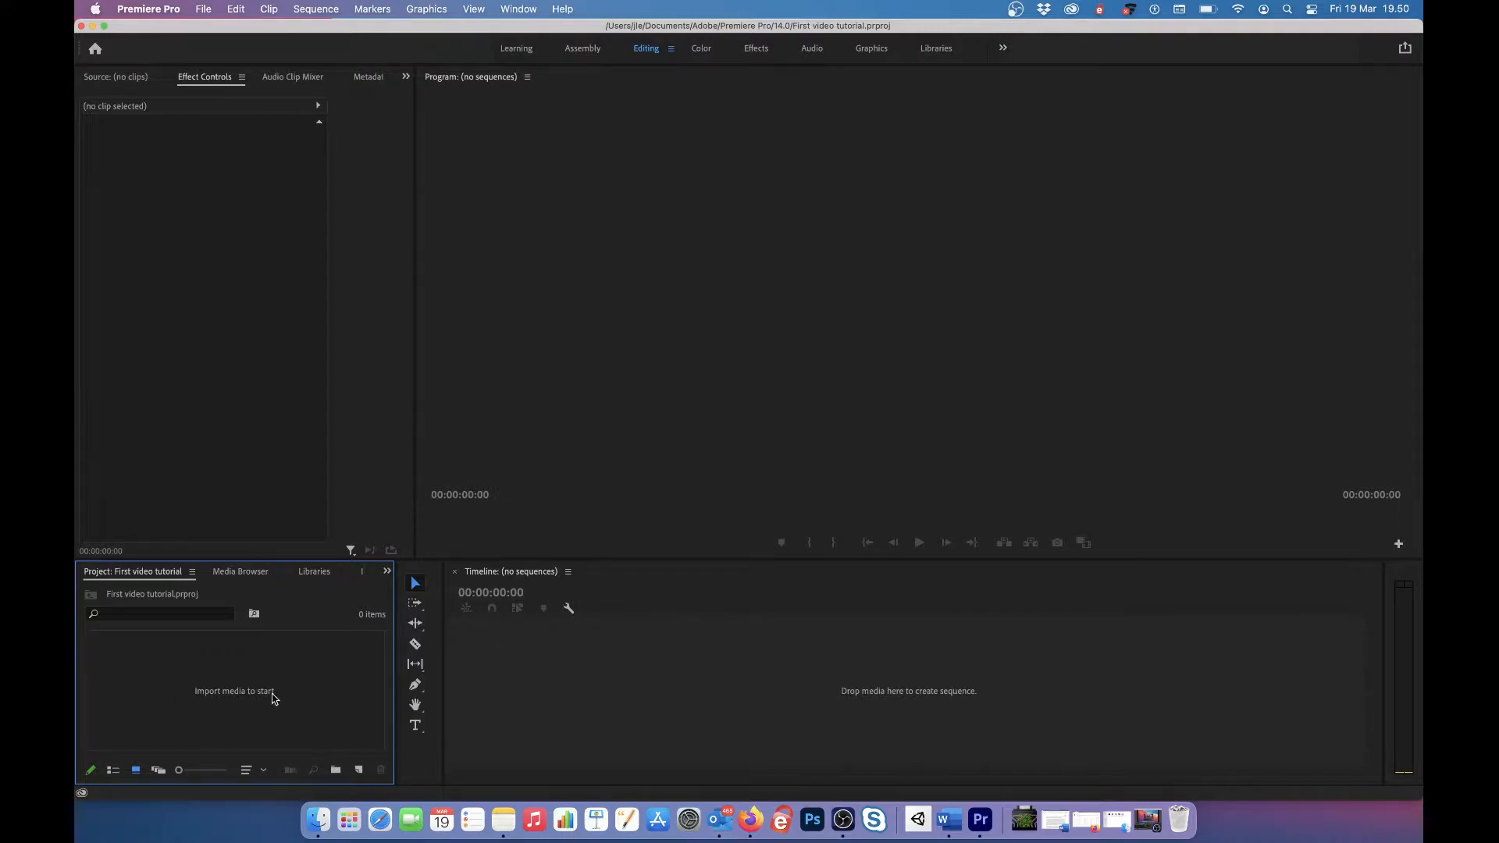
pyautogui.doubleClick(226, 677)
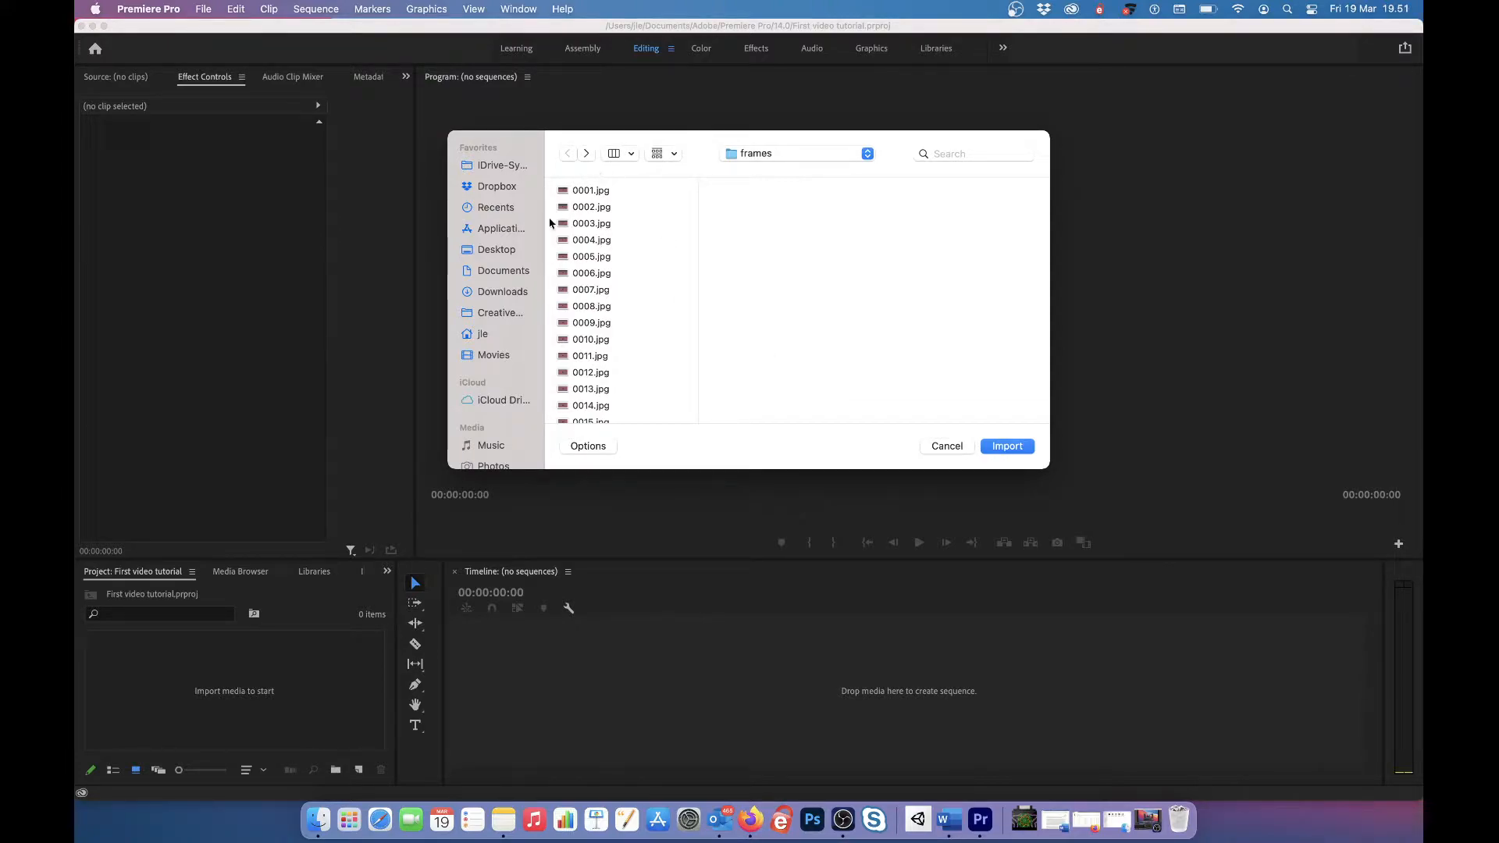
pyautogui.click(513, 271)
pyautogui.scroll(-5, 623, 294)
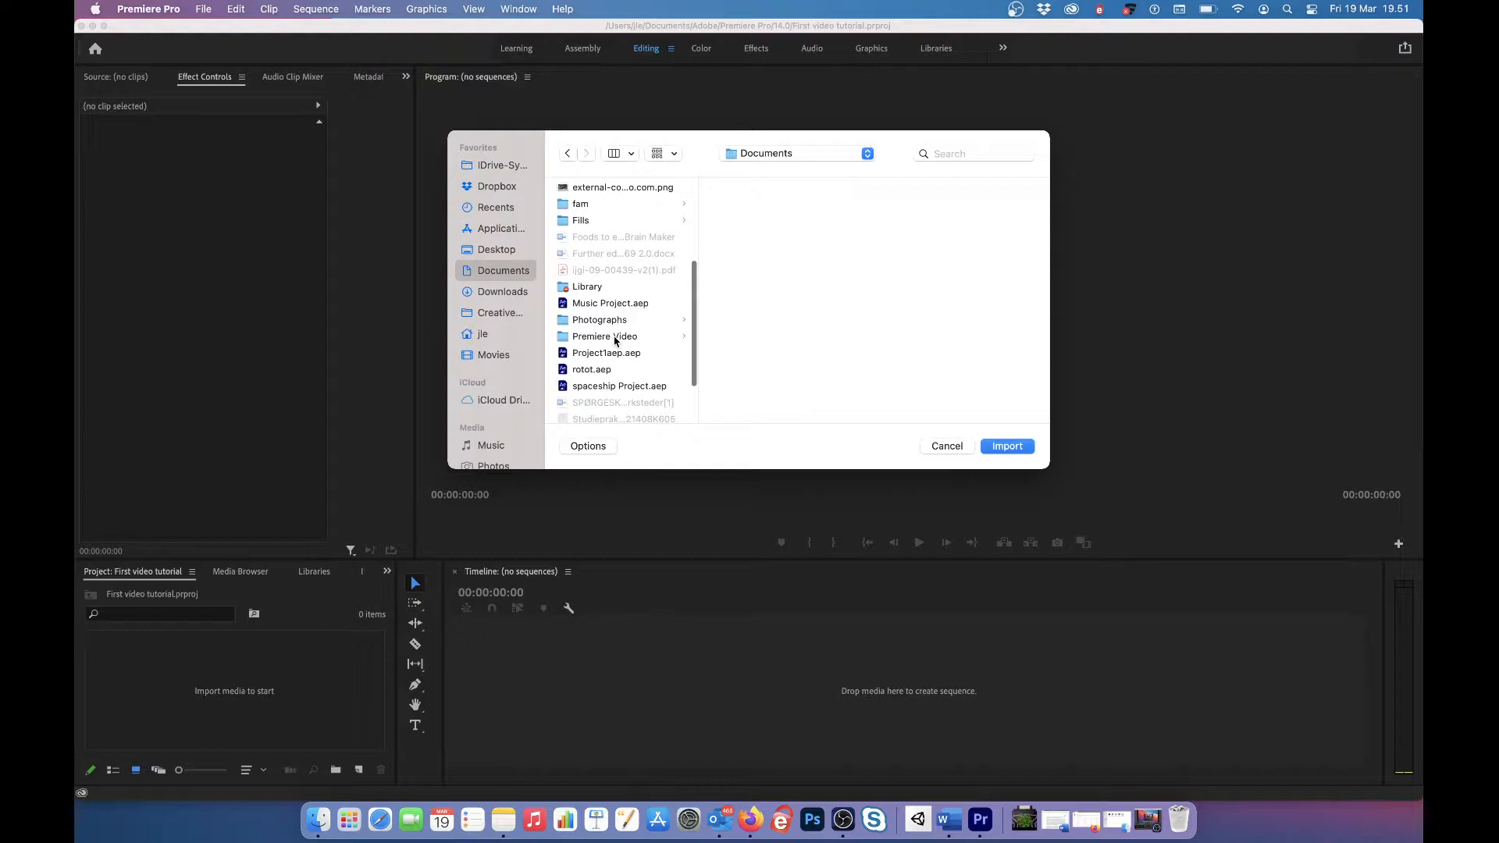
pyautogui.click(615, 338)
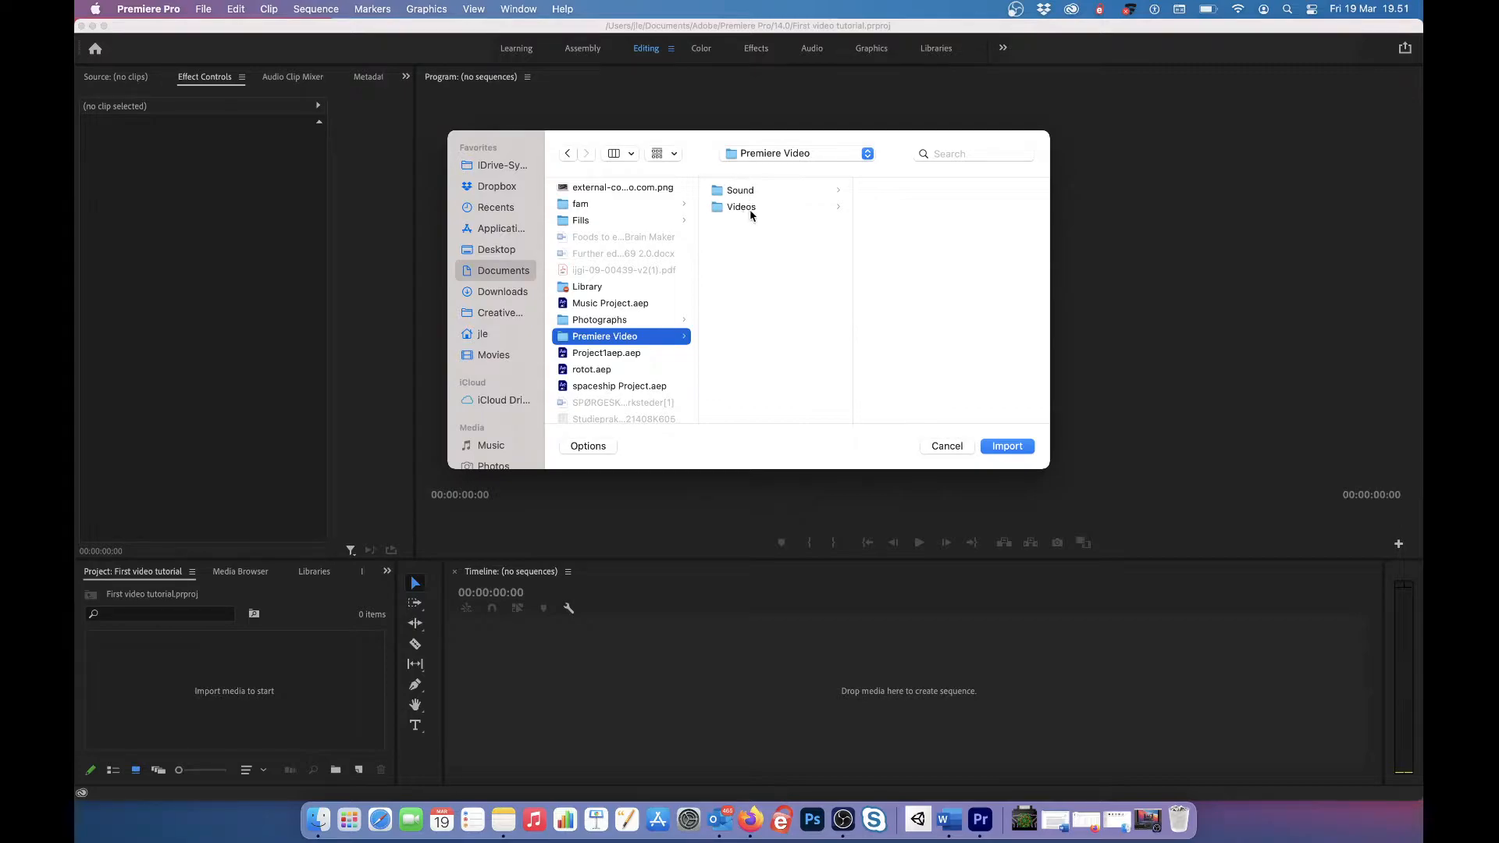
pyautogui.click(740, 208)
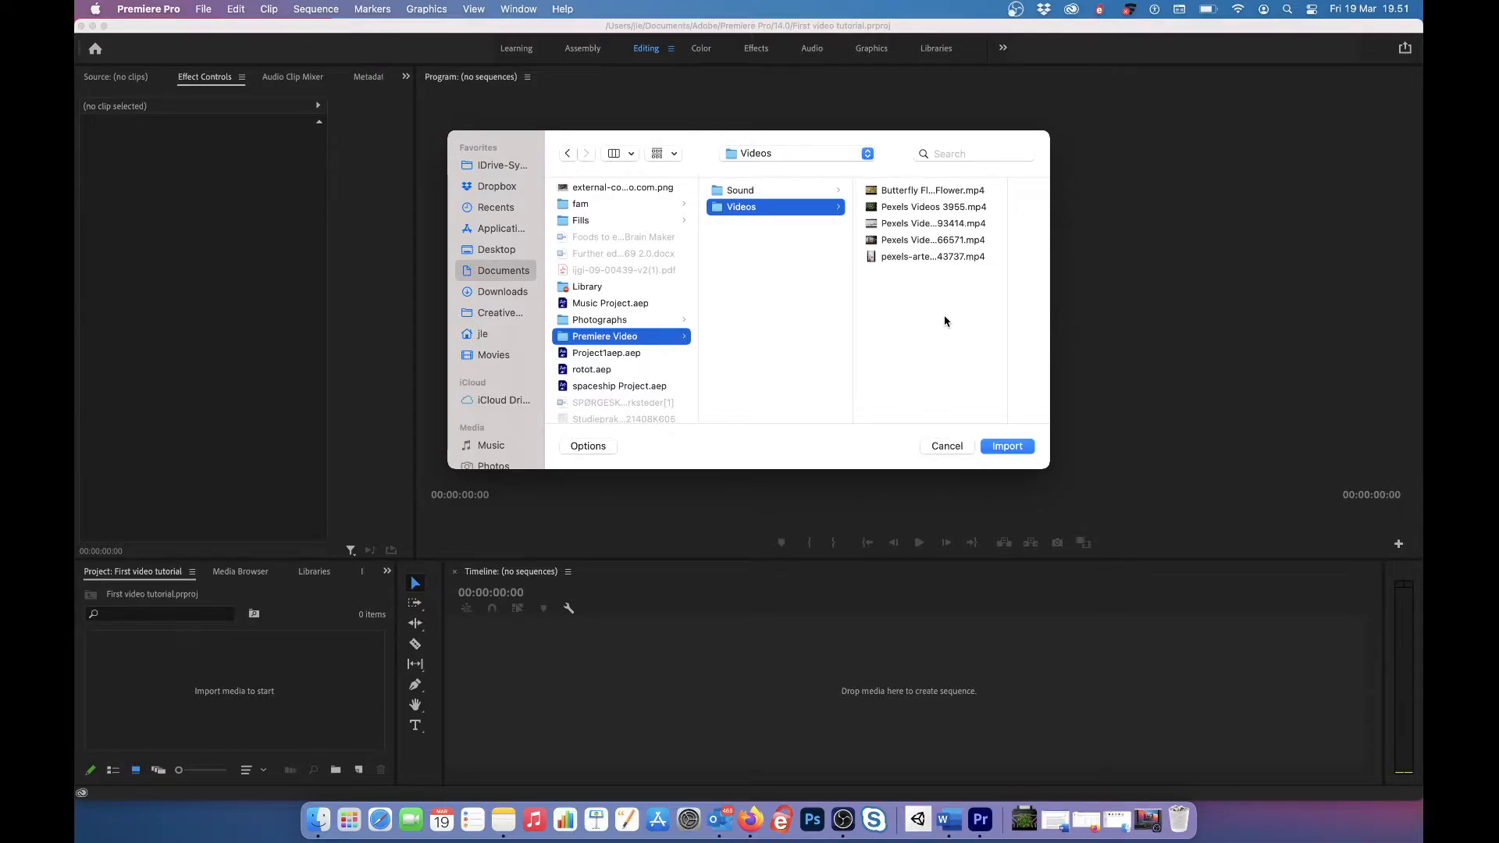
# Select all five MP4 clips in the Videos folder and import them into the project.
pyautogui.moveTo(945, 321); pyautogui.dragTo(941, 189)
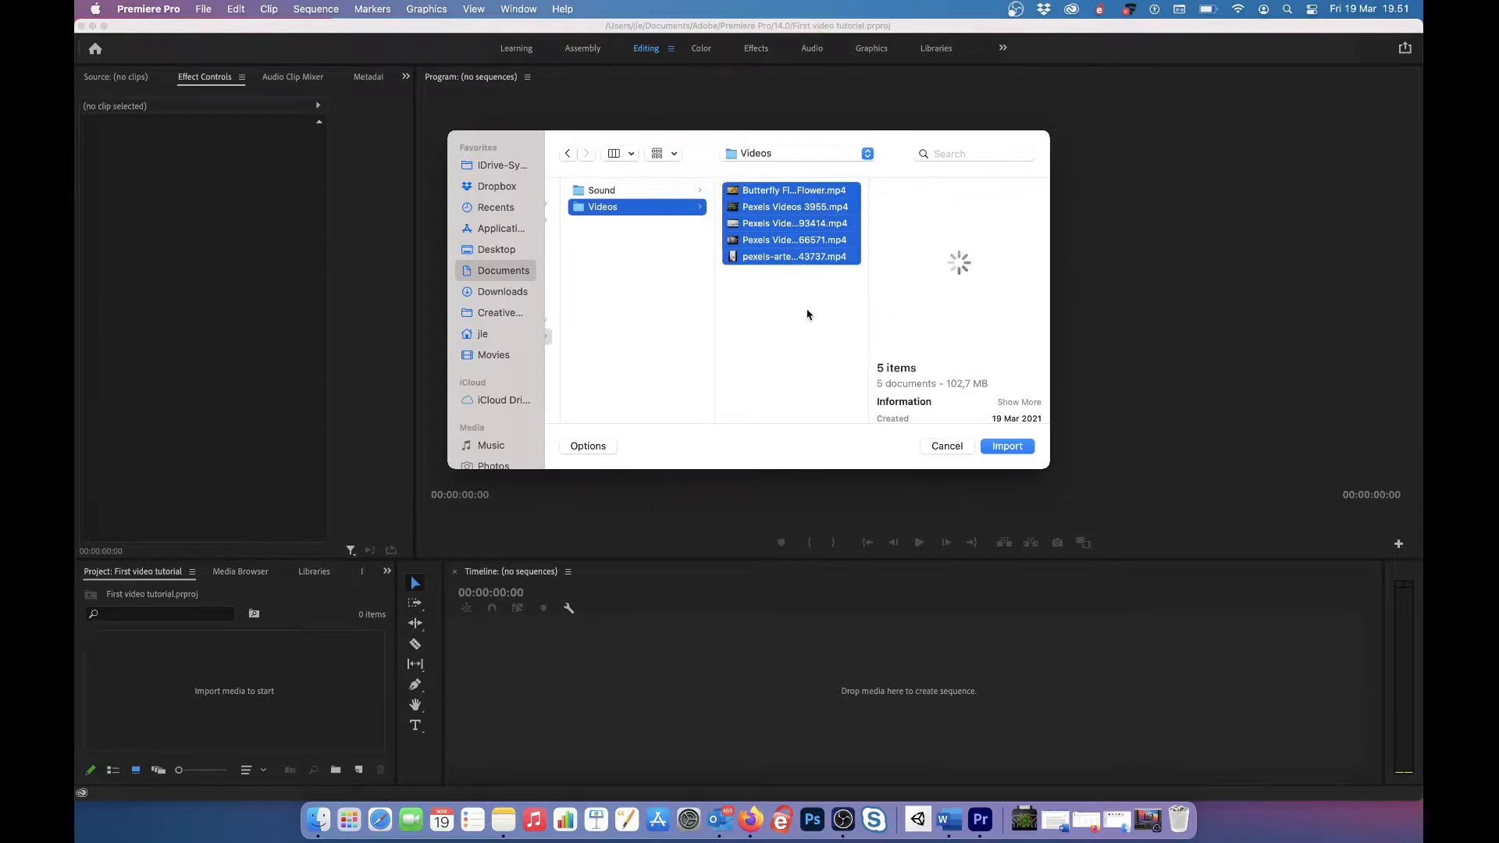
pyautogui.click(771, 320)
pyautogui.click(770, 260)
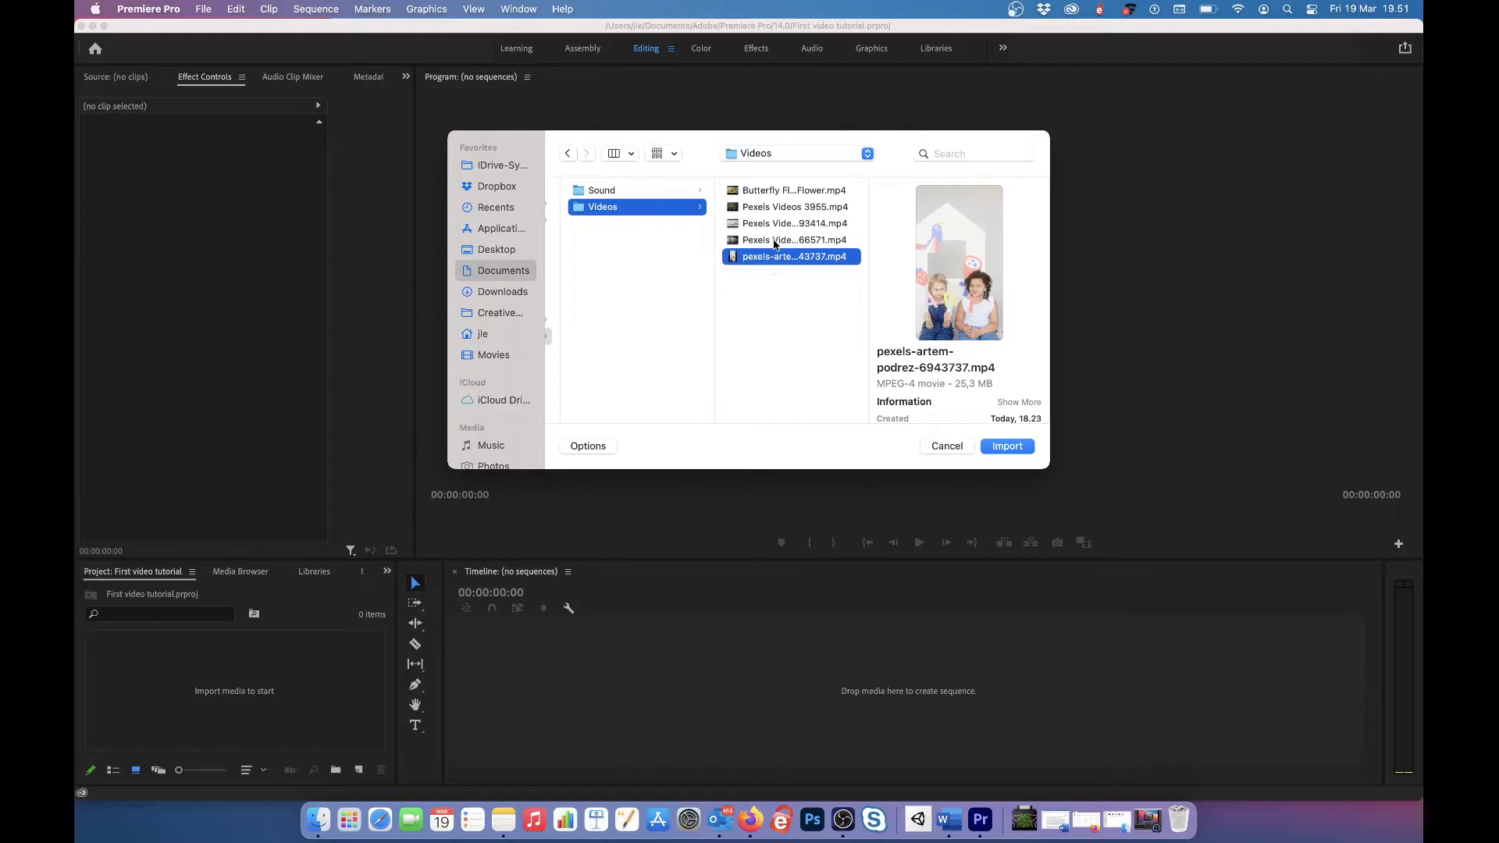
pyautogui.keyDown('super'); pyautogui.click(776, 240); pyautogui.keyUp('super')
pyautogui.keyDown('super'); pyautogui.click(779, 224); pyautogui.keyUp('super')
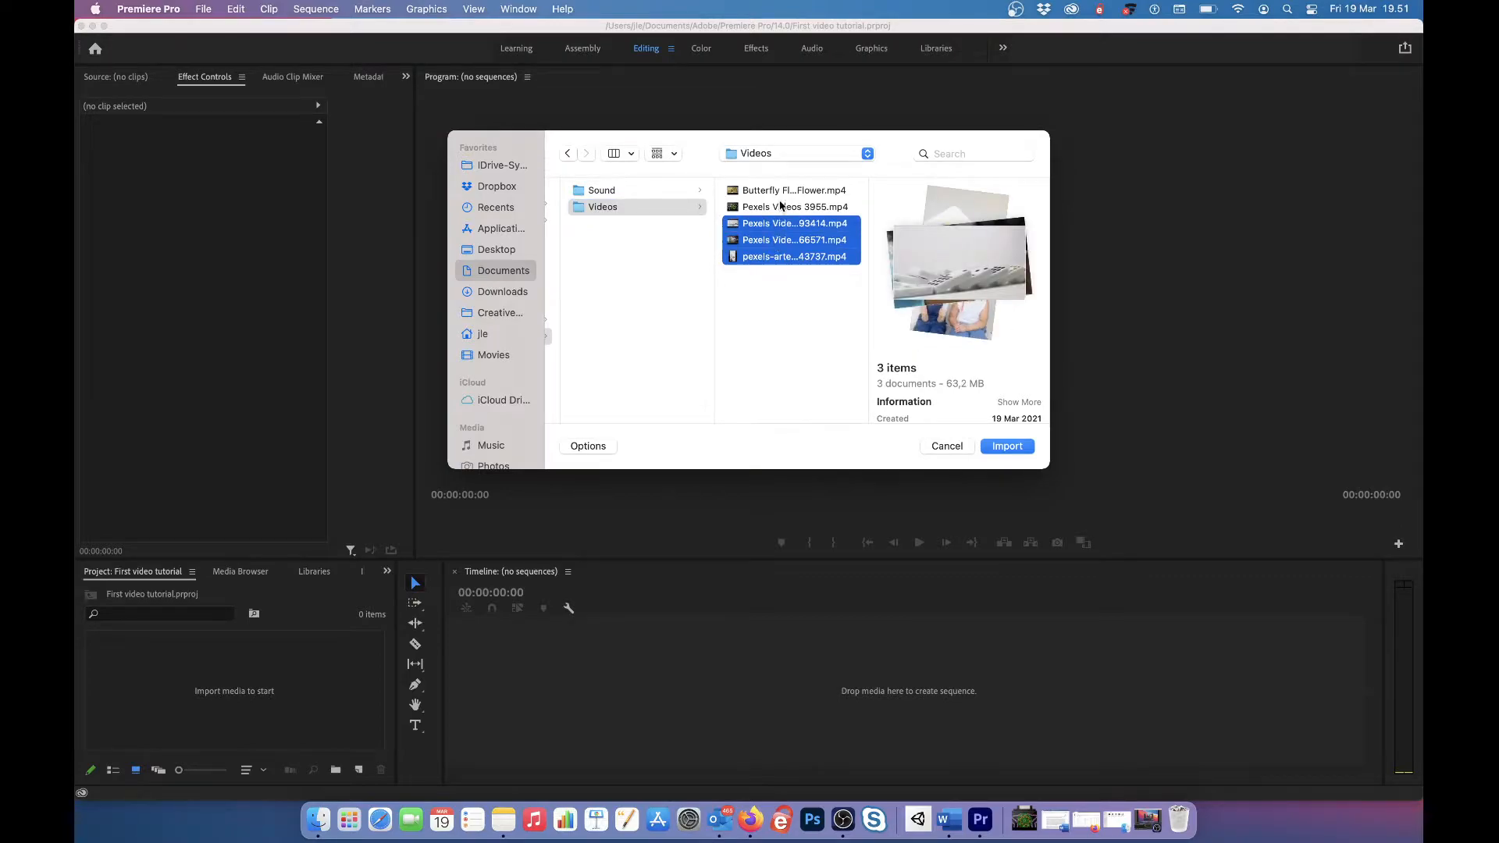
pyautogui.keyDown('super'); pyautogui.click(783, 207); pyautogui.keyUp('super')
pyautogui.keyDown('super'); pyautogui.click(785, 191); pyautogui.keyUp('super')
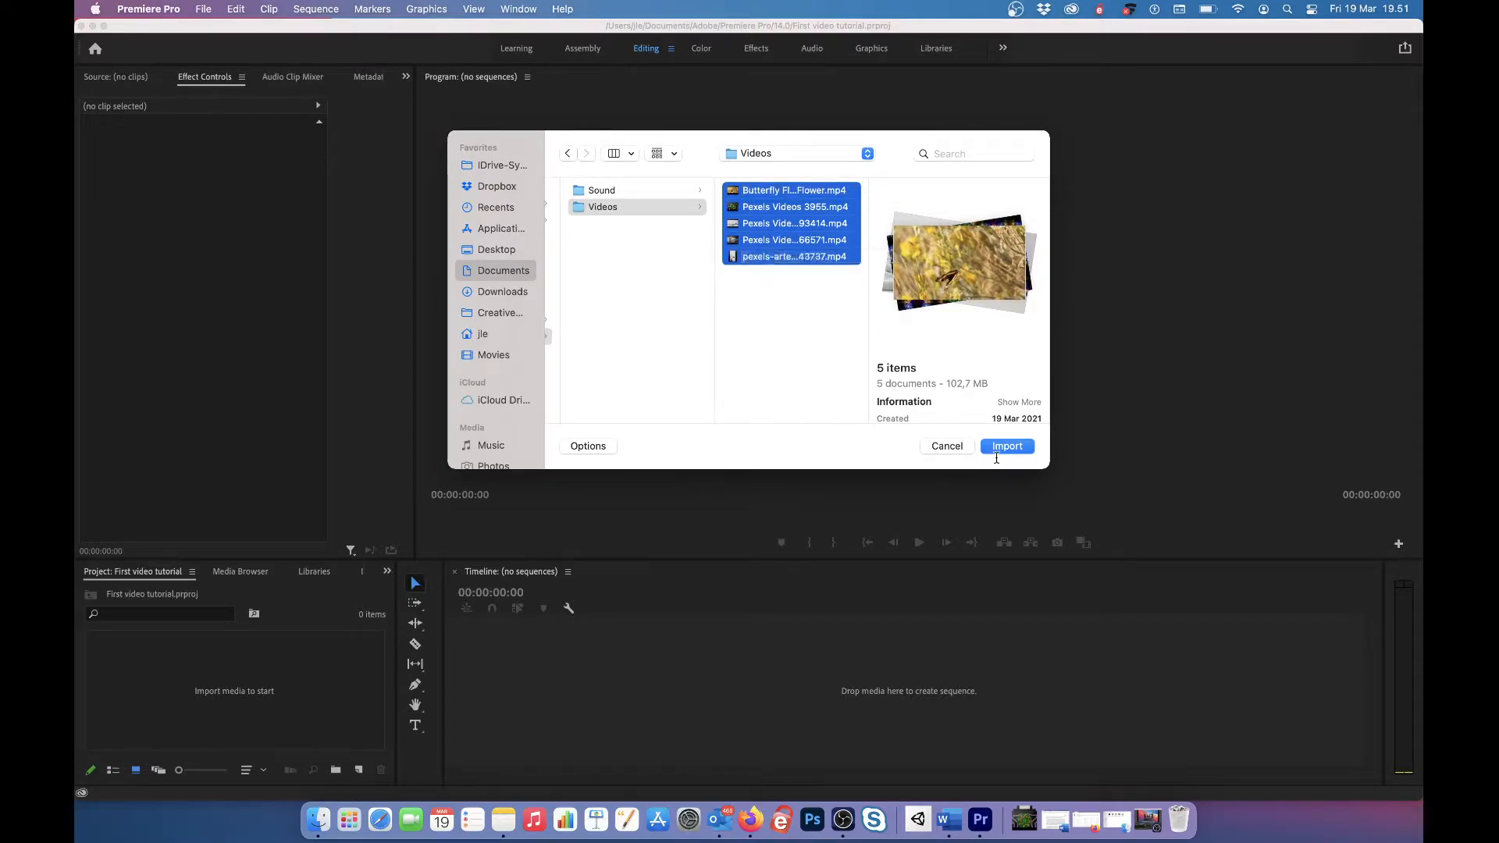
pyautogui.click(1013, 448)
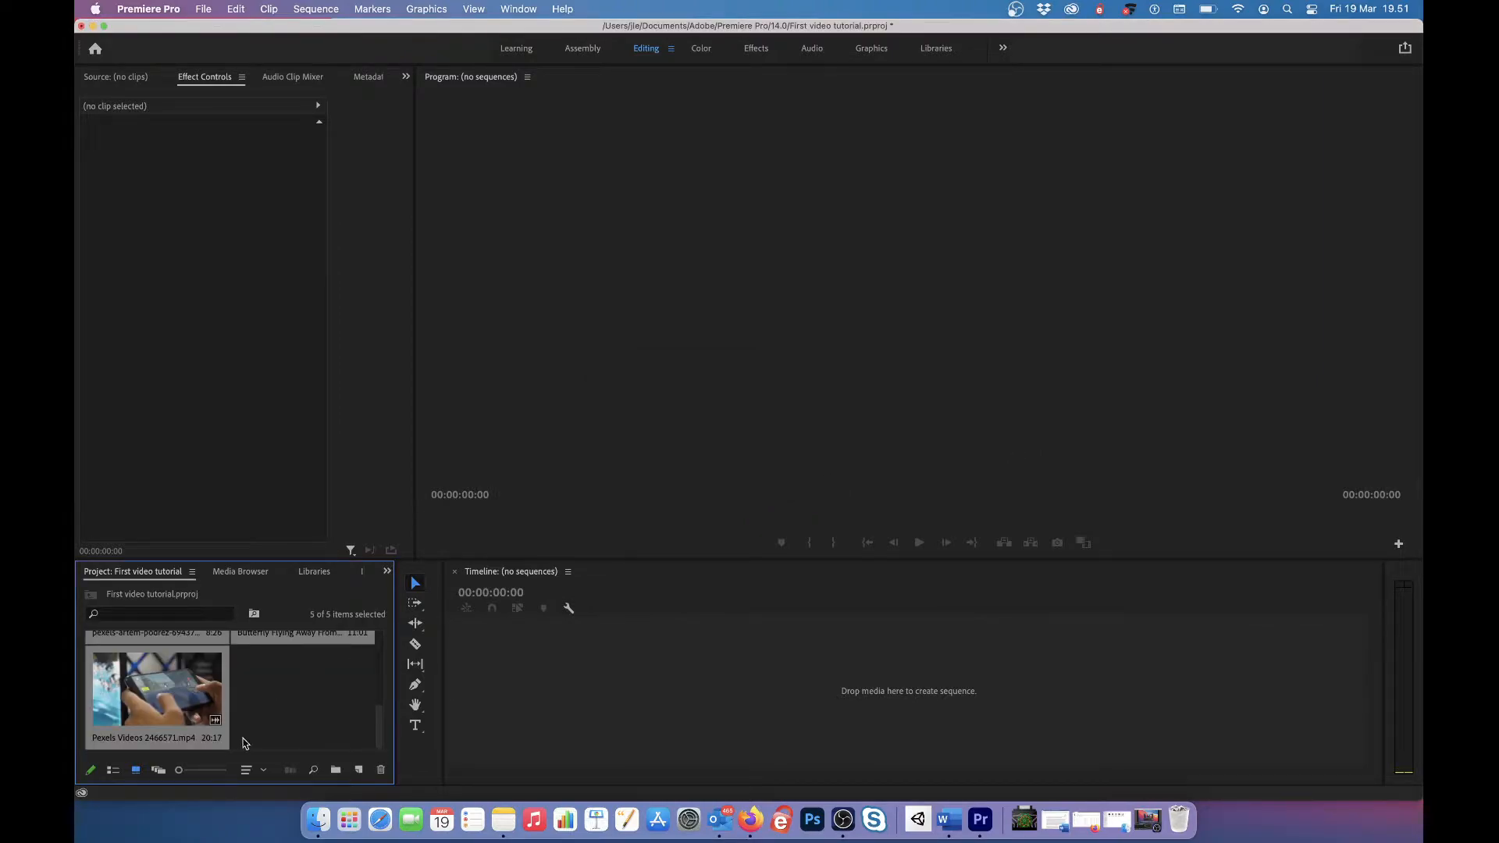
# Look through the thumbnails of the five imported clips in the project, checking their frame shapes and contents.
pyautogui.scroll(5, 275, 702)
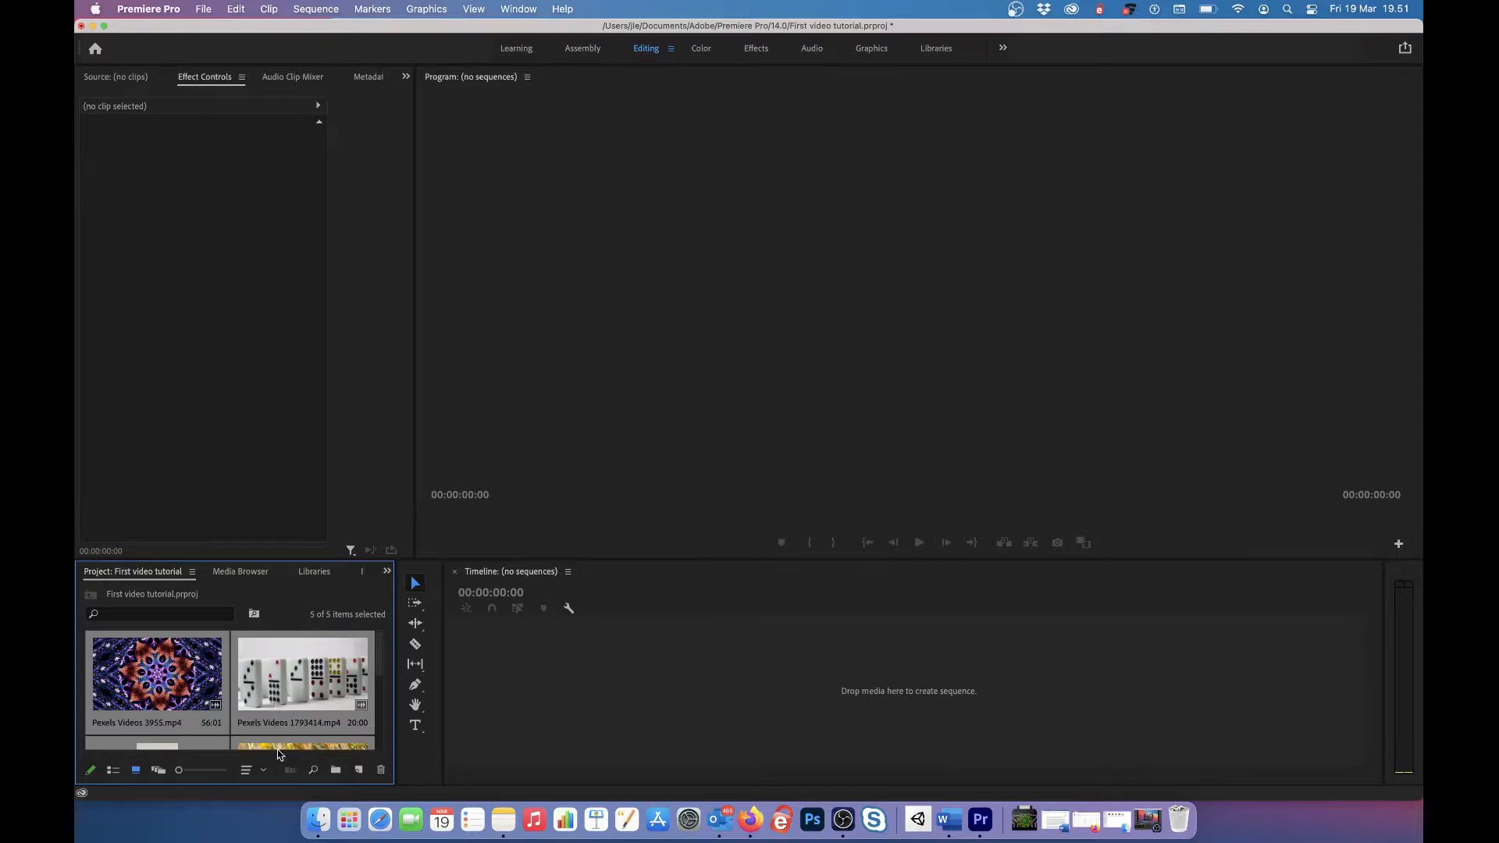
pyautogui.scroll(-5, 284, 684)
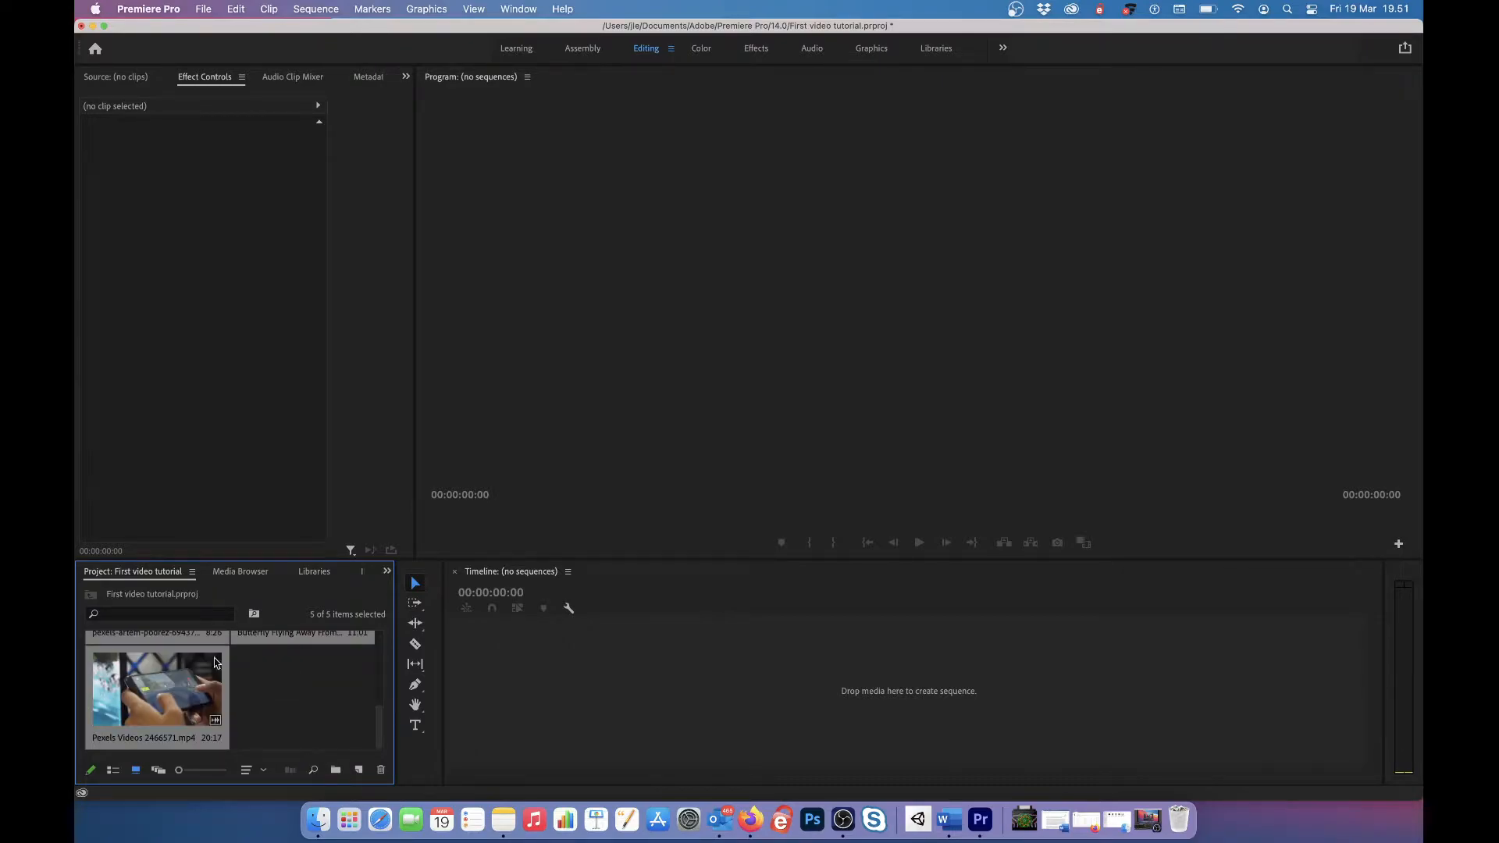
pyautogui.scroll(5, 167, 684)
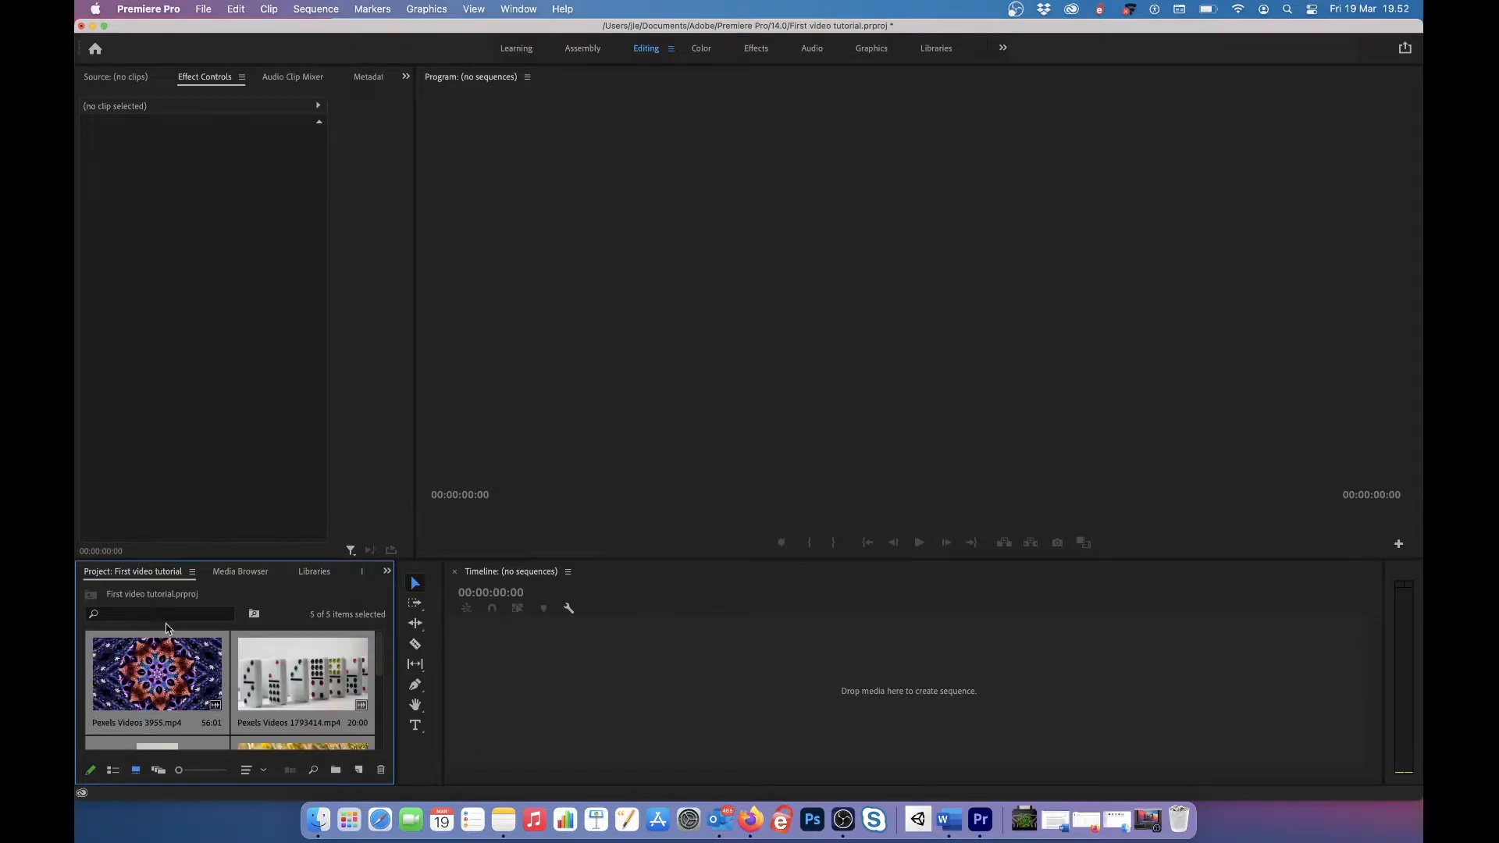
pyautogui.scroll(-2, 192, 663)
pyautogui.scroll(2, 191, 665)
pyautogui.click(273, 689)
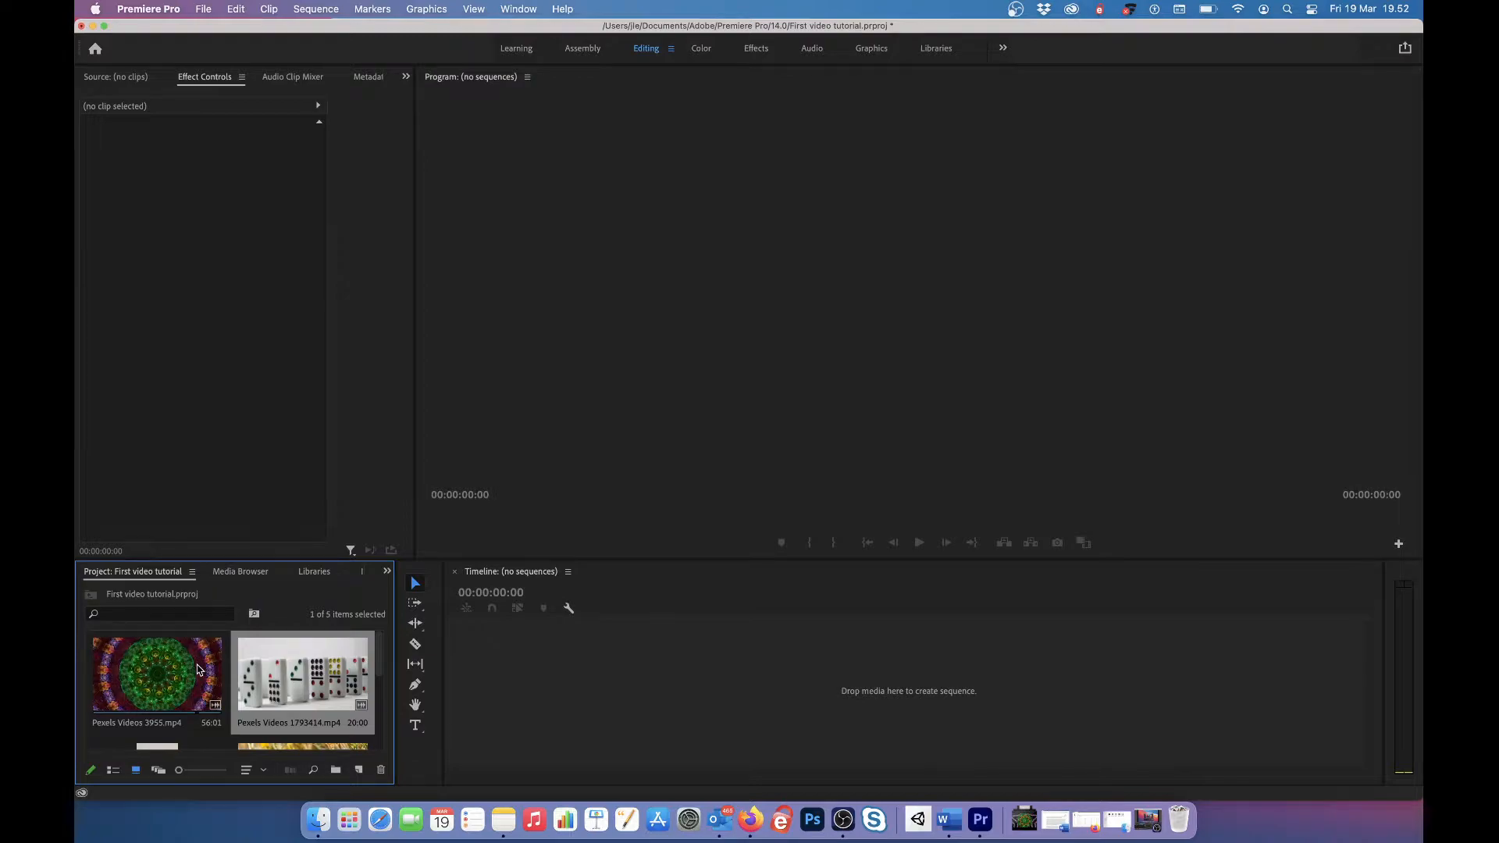
pyautogui.scroll(-5, 238, 692)
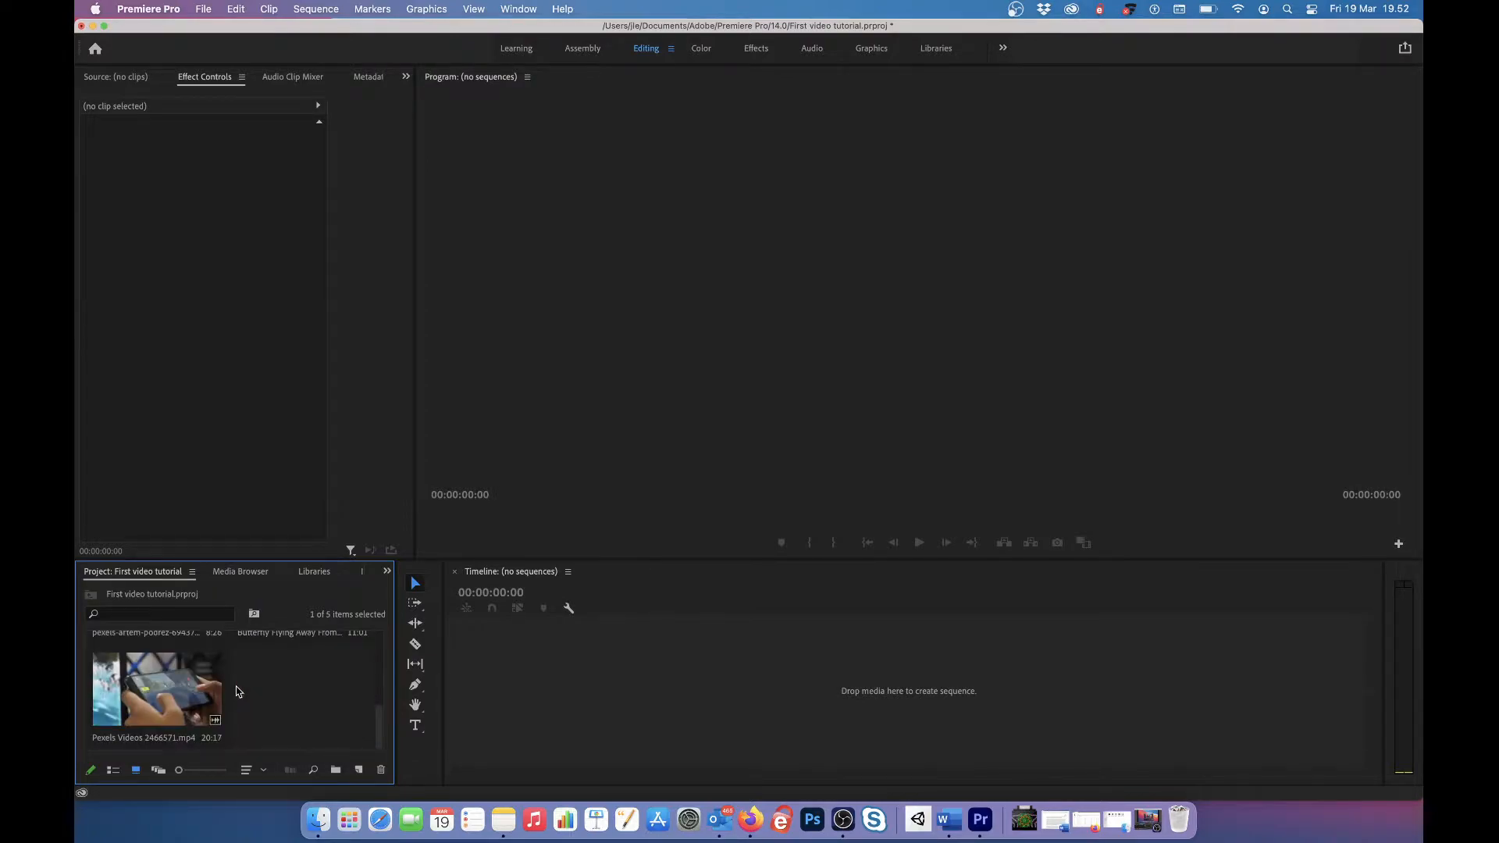
pyautogui.scroll(5, 238, 692)
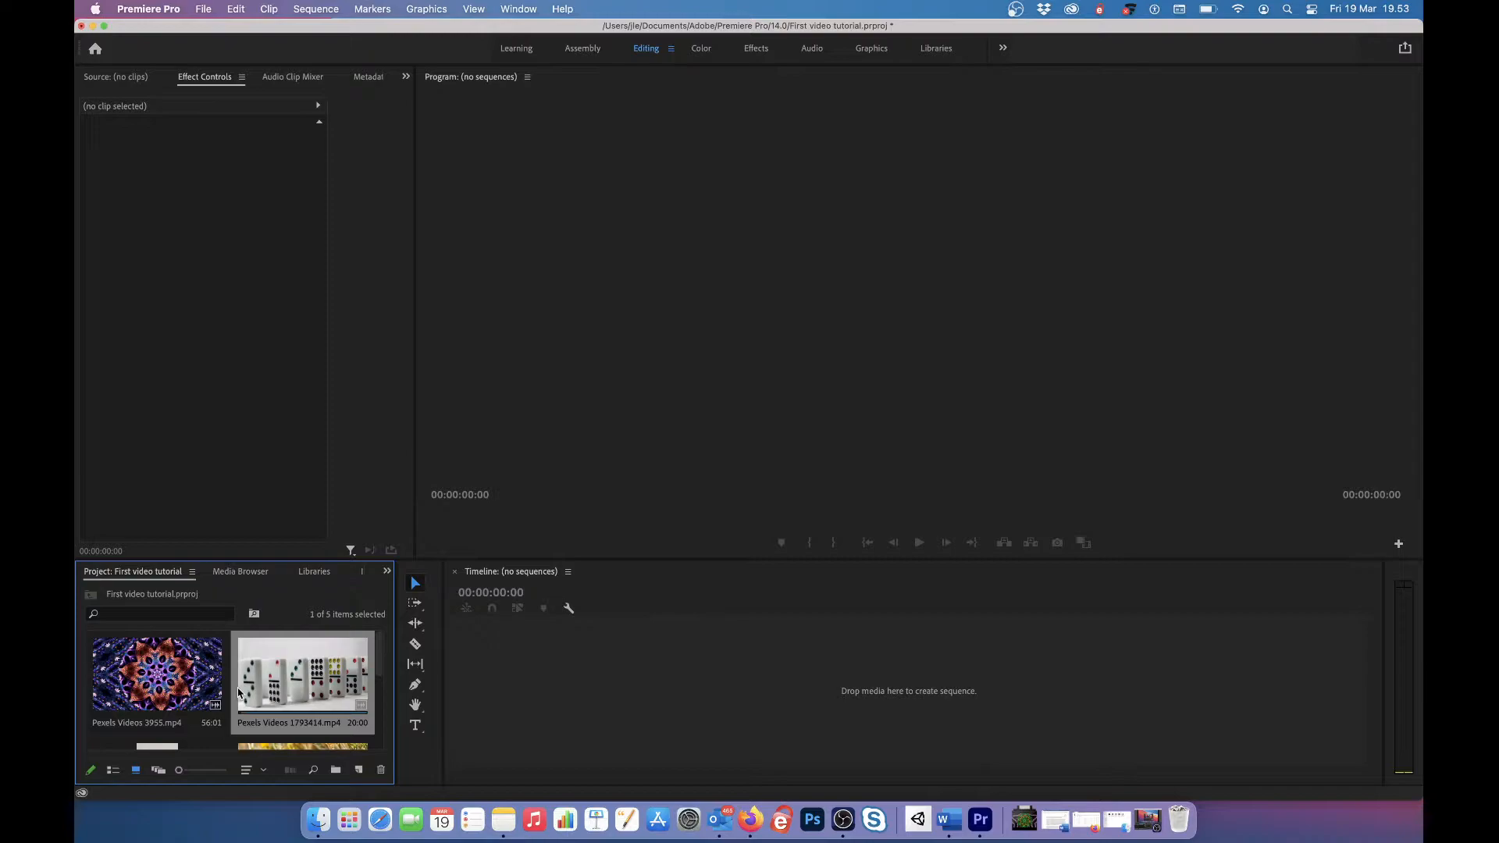
pyautogui.scroll(-3, 203, 705)
pyautogui.scroll(3, 203, 705)
pyautogui.scroll(-3, 203, 705)
# Create a sequence from the vertical clip of the two children by placing it in the empty timeline, and select the placed clip.
pyautogui.moveTo(381, 733); pyautogui.dragTo(381, 692)
pyautogui.click(158, 688)
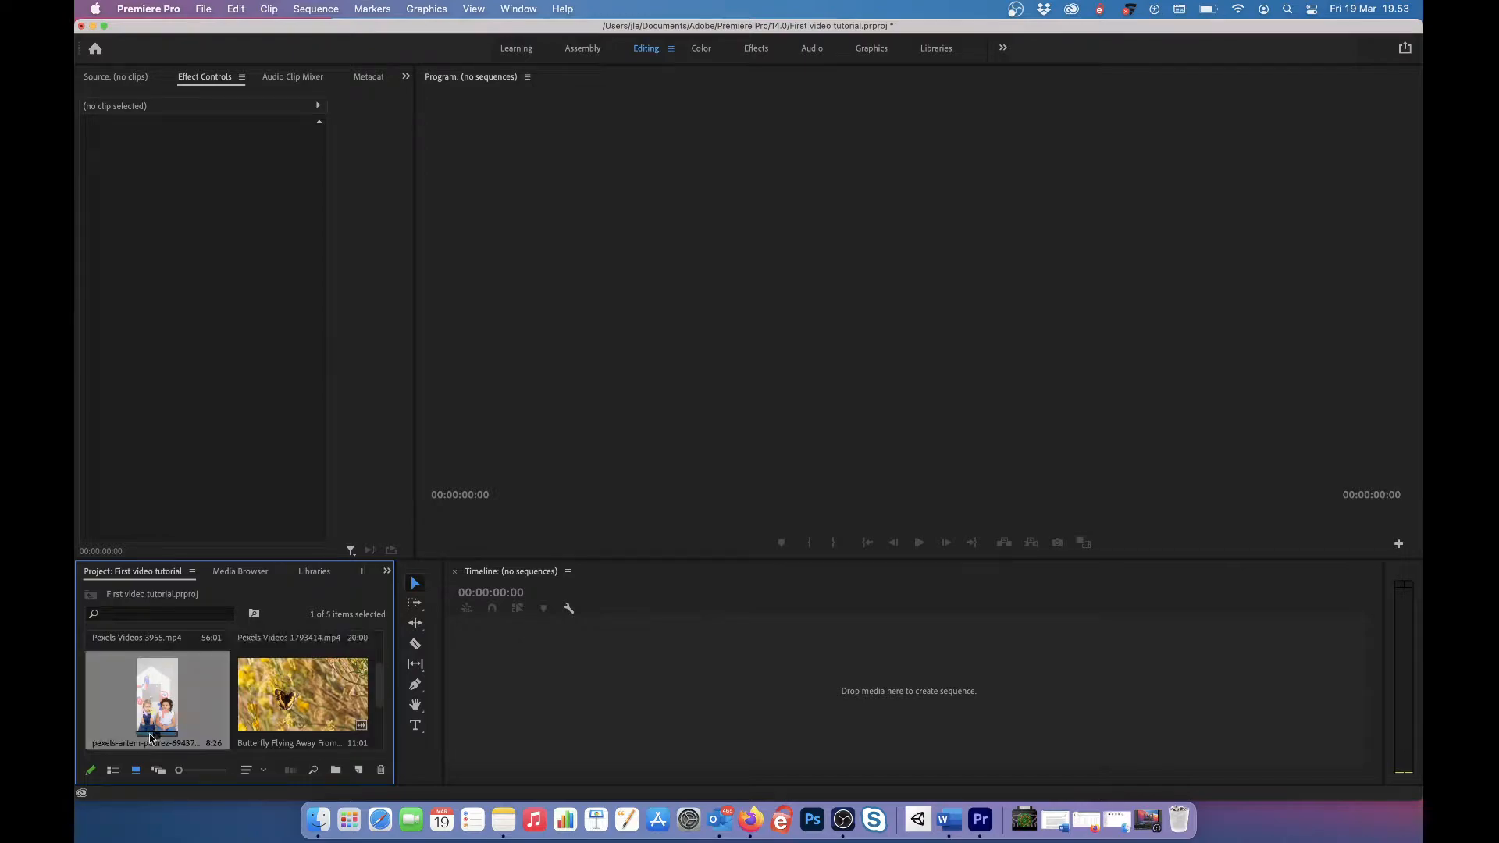
pyautogui.click(311, 711)
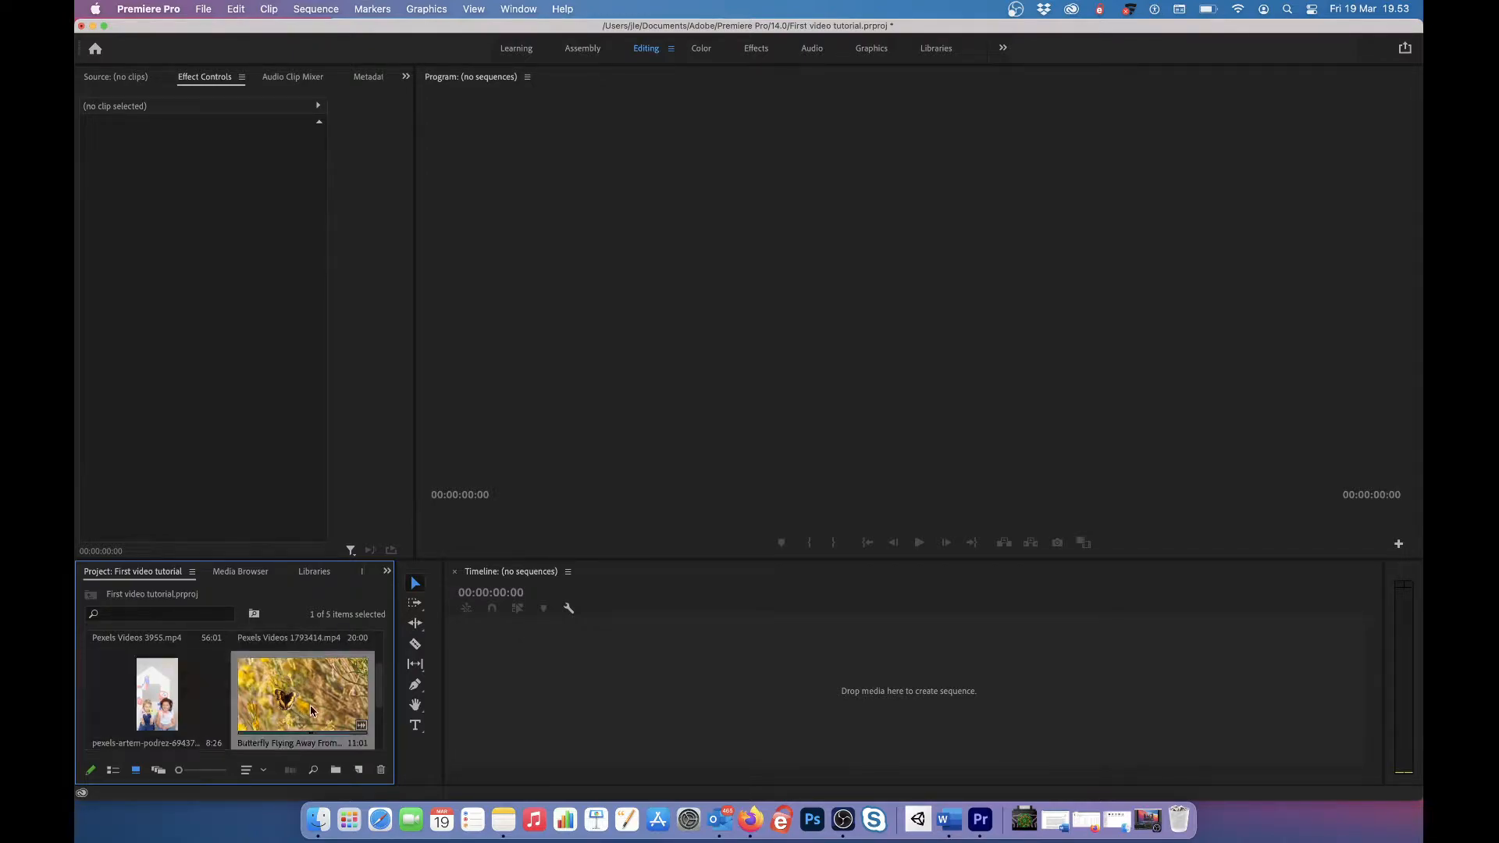
pyautogui.click(167, 694)
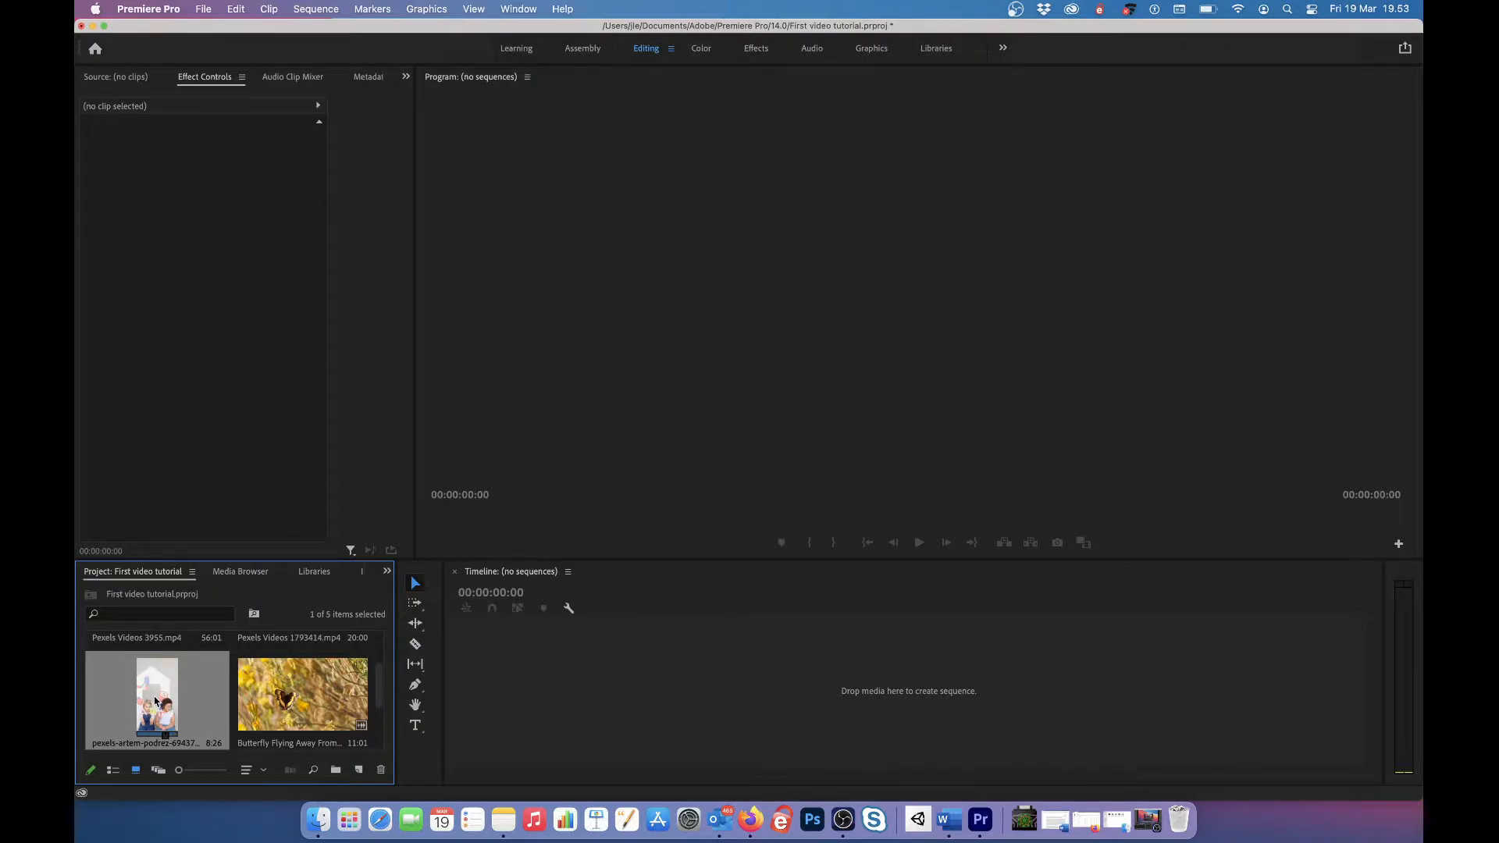
pyautogui.moveTo(154, 702); pyautogui.dragTo(500, 697)
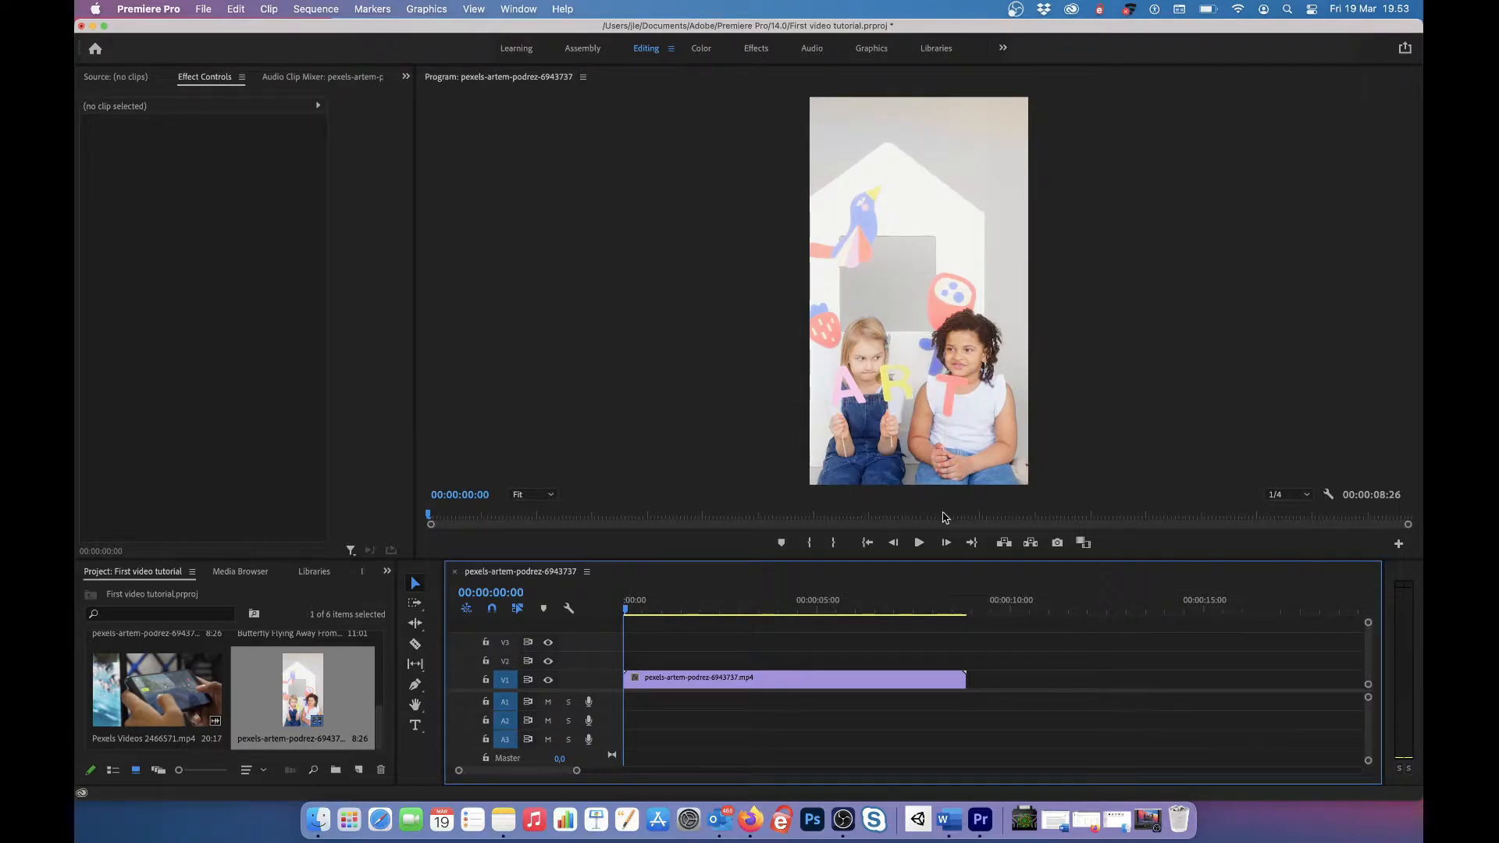
pyautogui.click(832, 368)
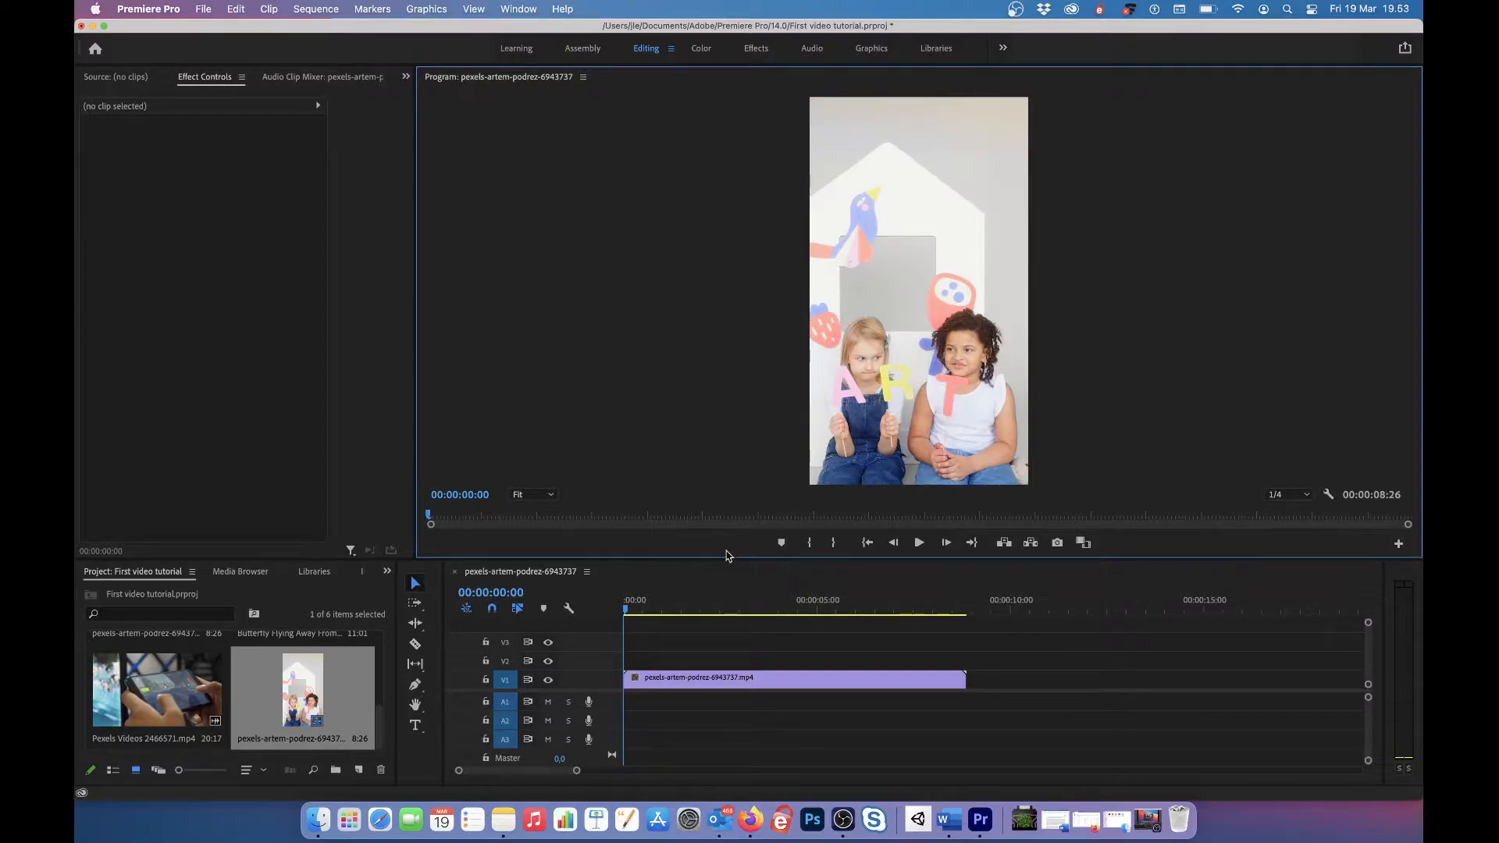
pyautogui.click(728, 674)
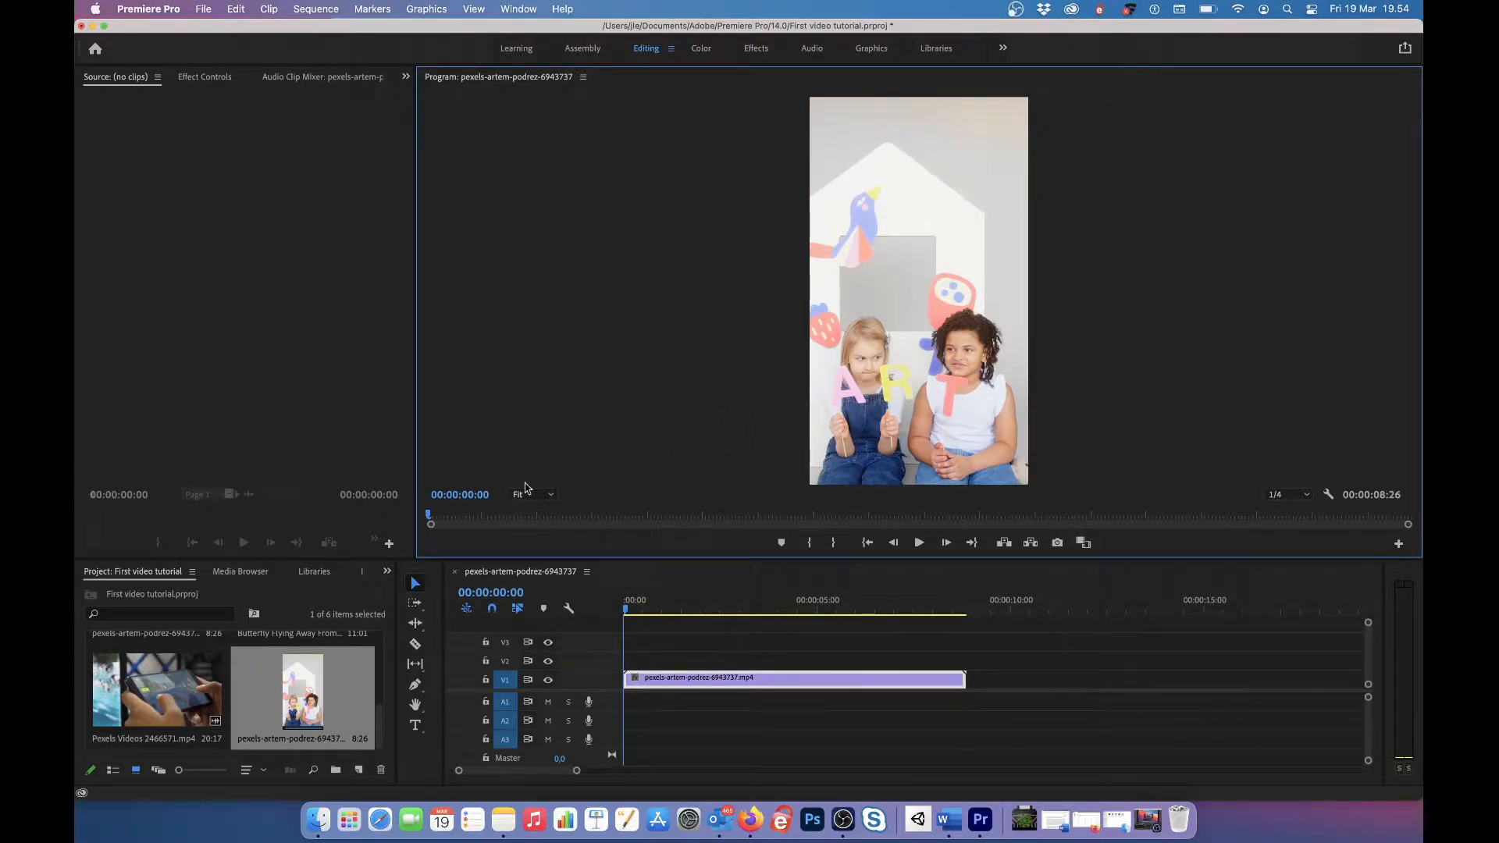
# Add Pexels Videos 2466571.mp4 to track V1 directly after the first clip and preview it at 00:00:09:23.
pyautogui.click(161, 694)
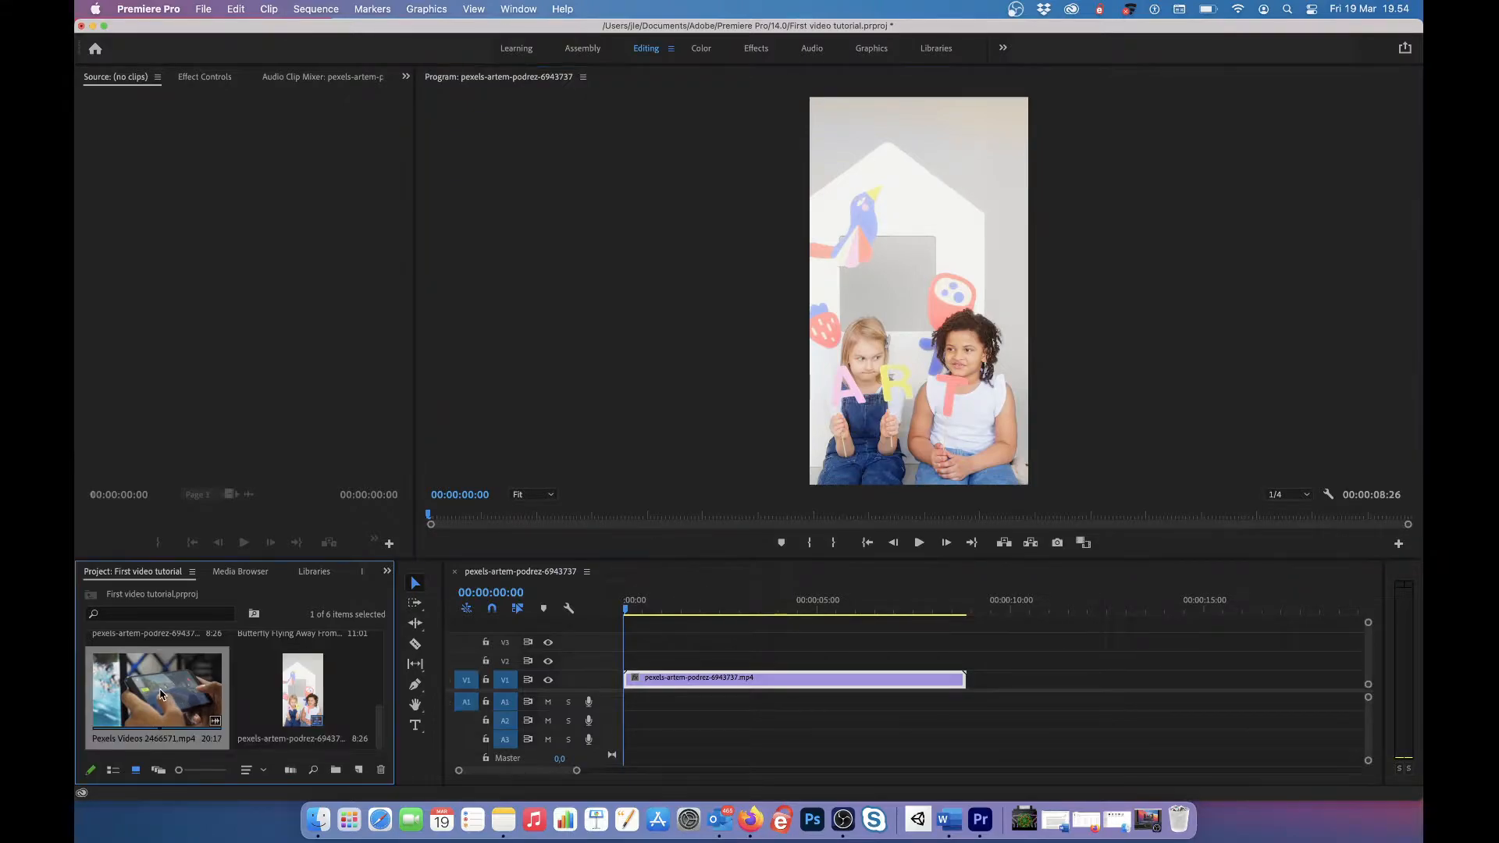
pyautogui.moveTo(161, 694); pyautogui.dragTo(976, 696)
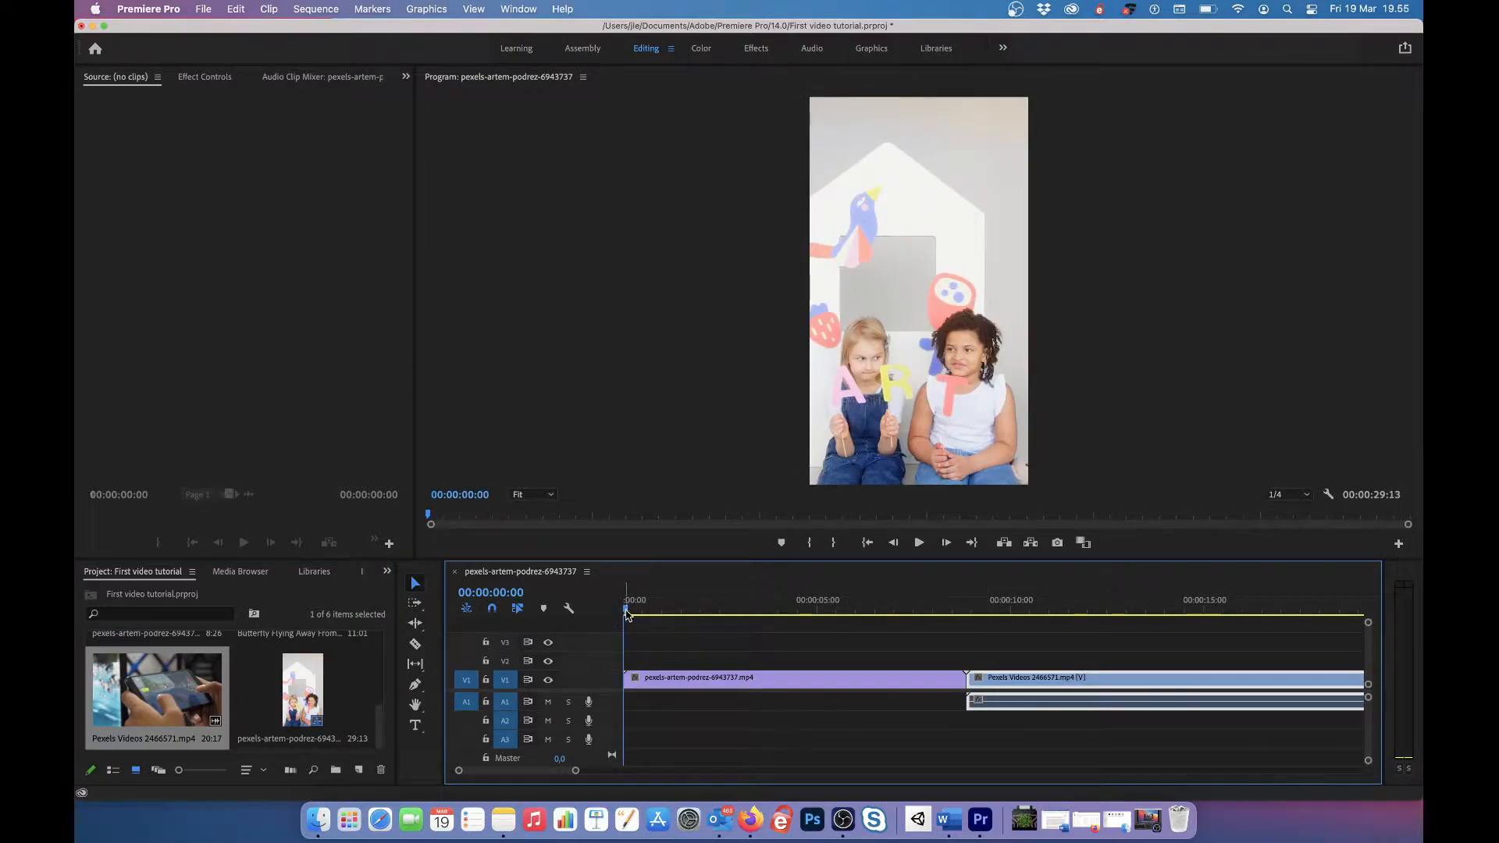
pyautogui.moveTo(626, 614); pyautogui.dragTo(1006, 600)
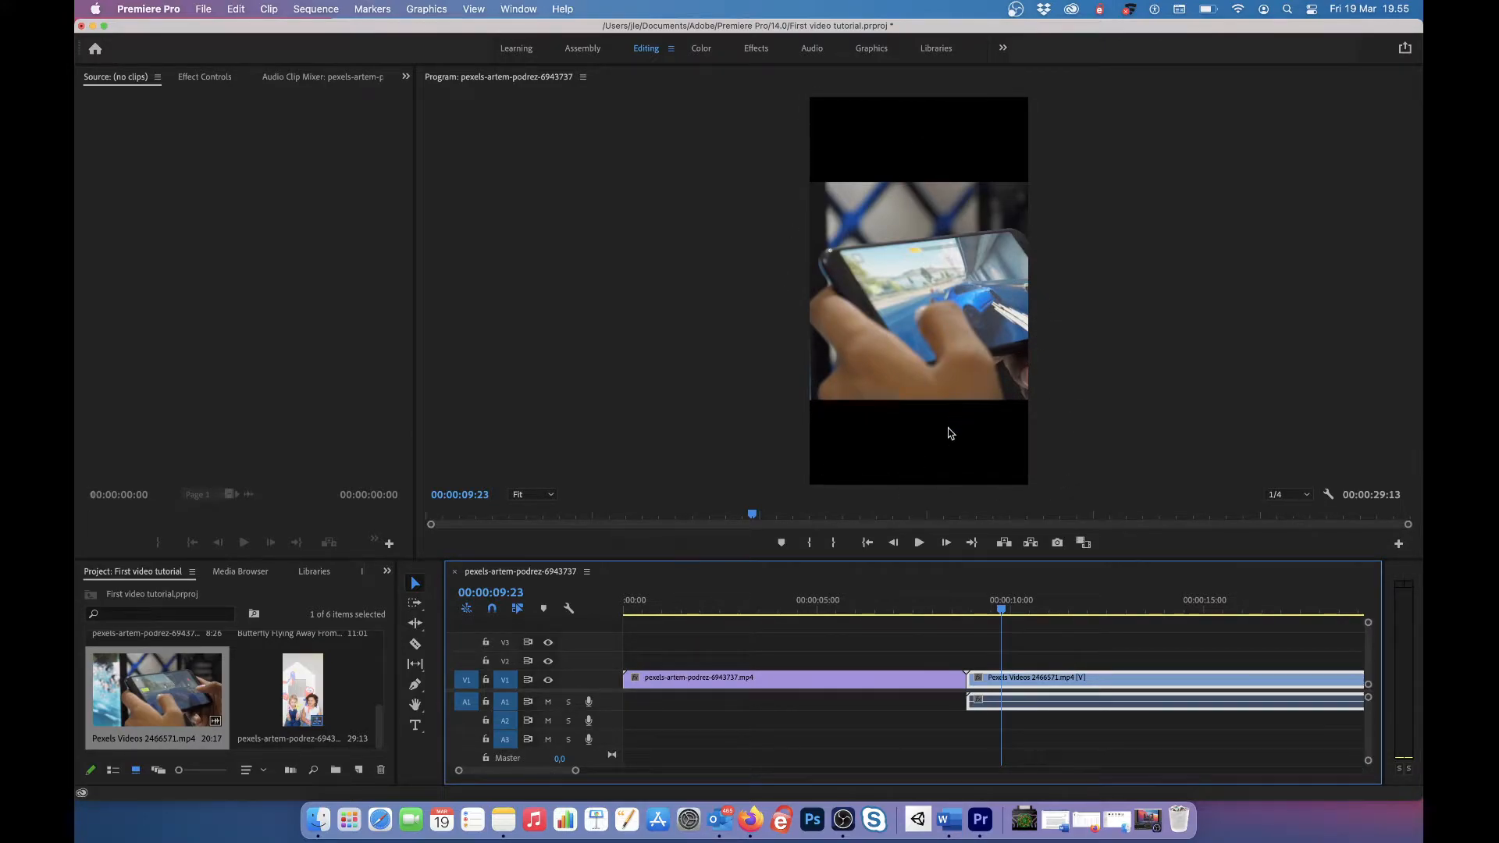
pyautogui.click(933, 283)
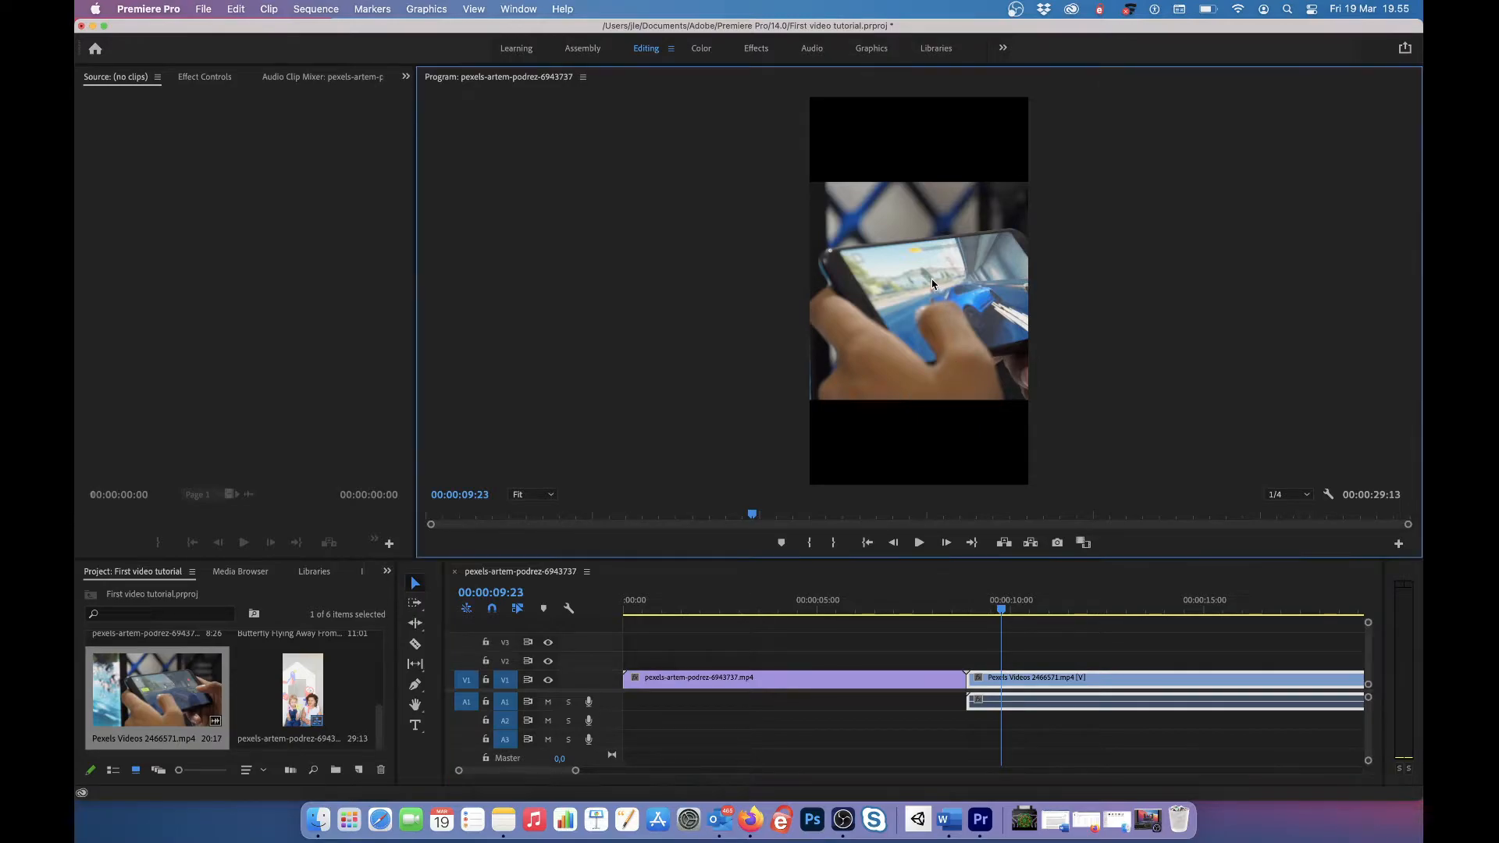
# Scale and reposition the phone-gaming clip so it fills the vertical frame, previewing it at 00:00:13:14, and return the playhead to the first clip.
pyautogui.click(933, 284)
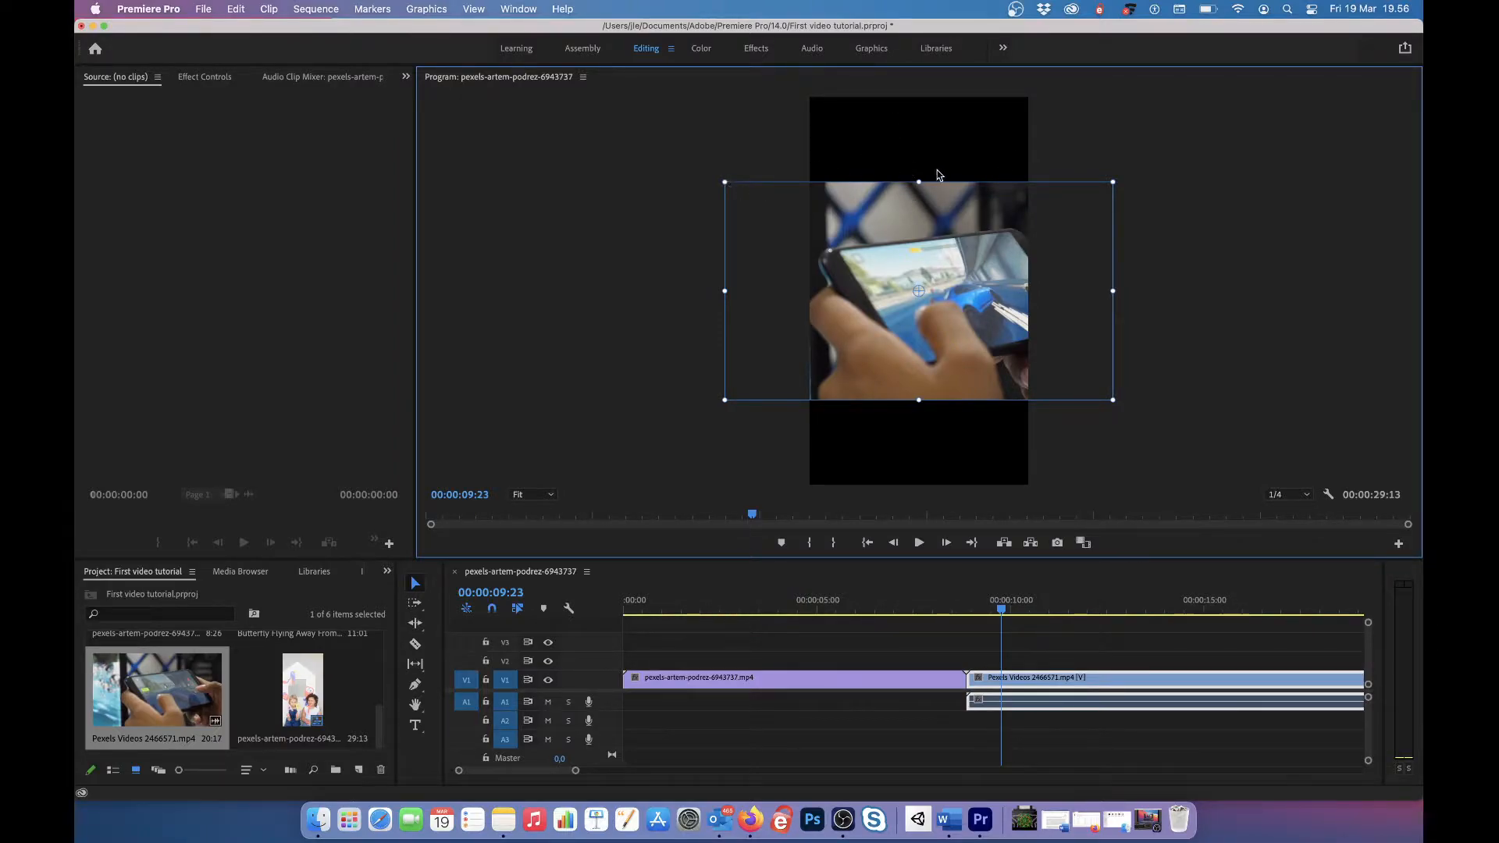
pyautogui.moveTo(919, 183); pyautogui.dragTo(923, 93)
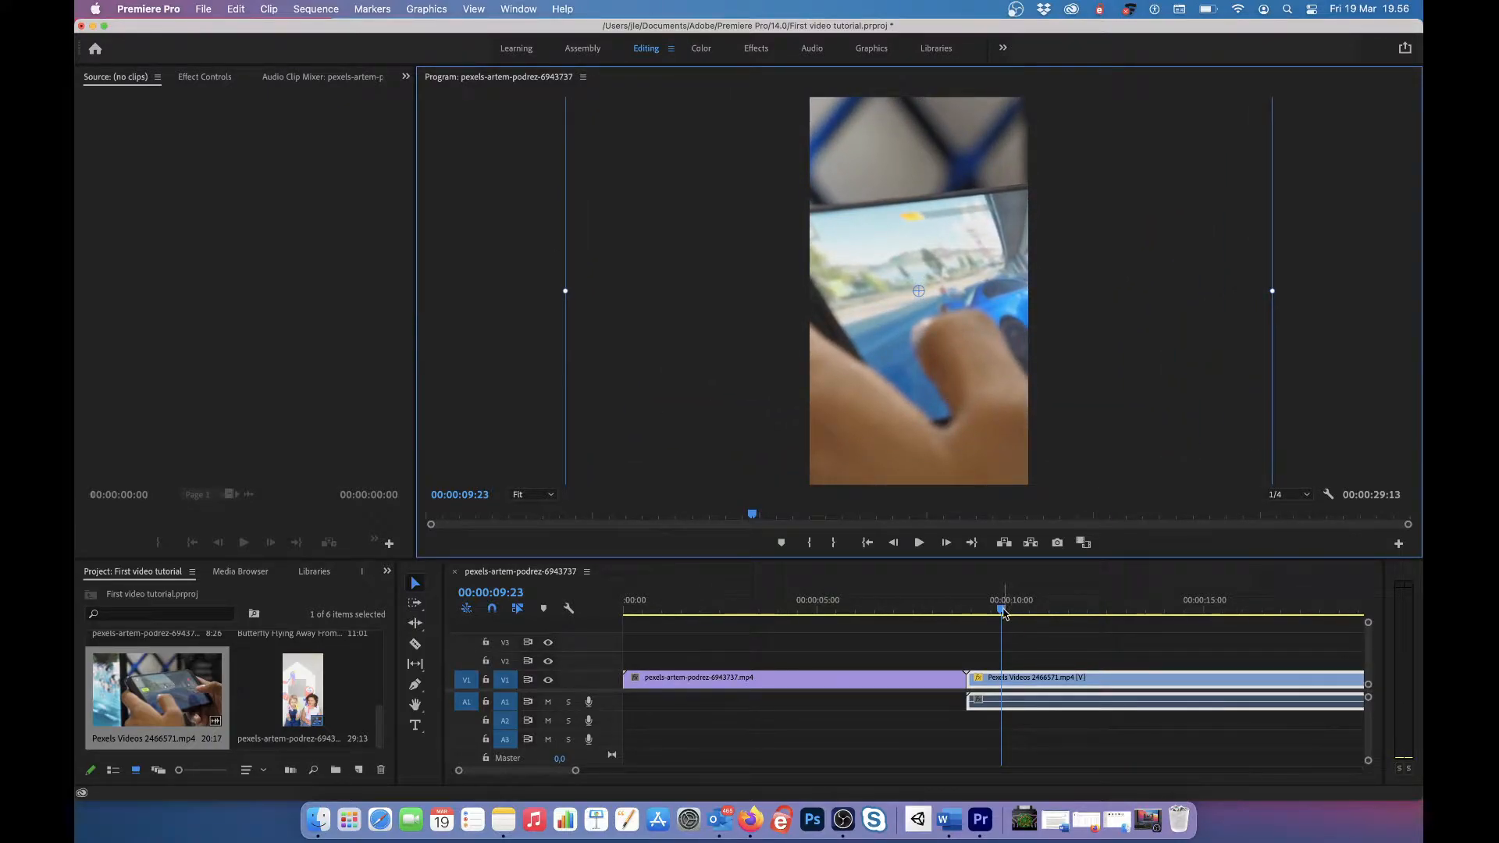
pyautogui.moveTo(1004, 614); pyautogui.dragTo(1143, 616)
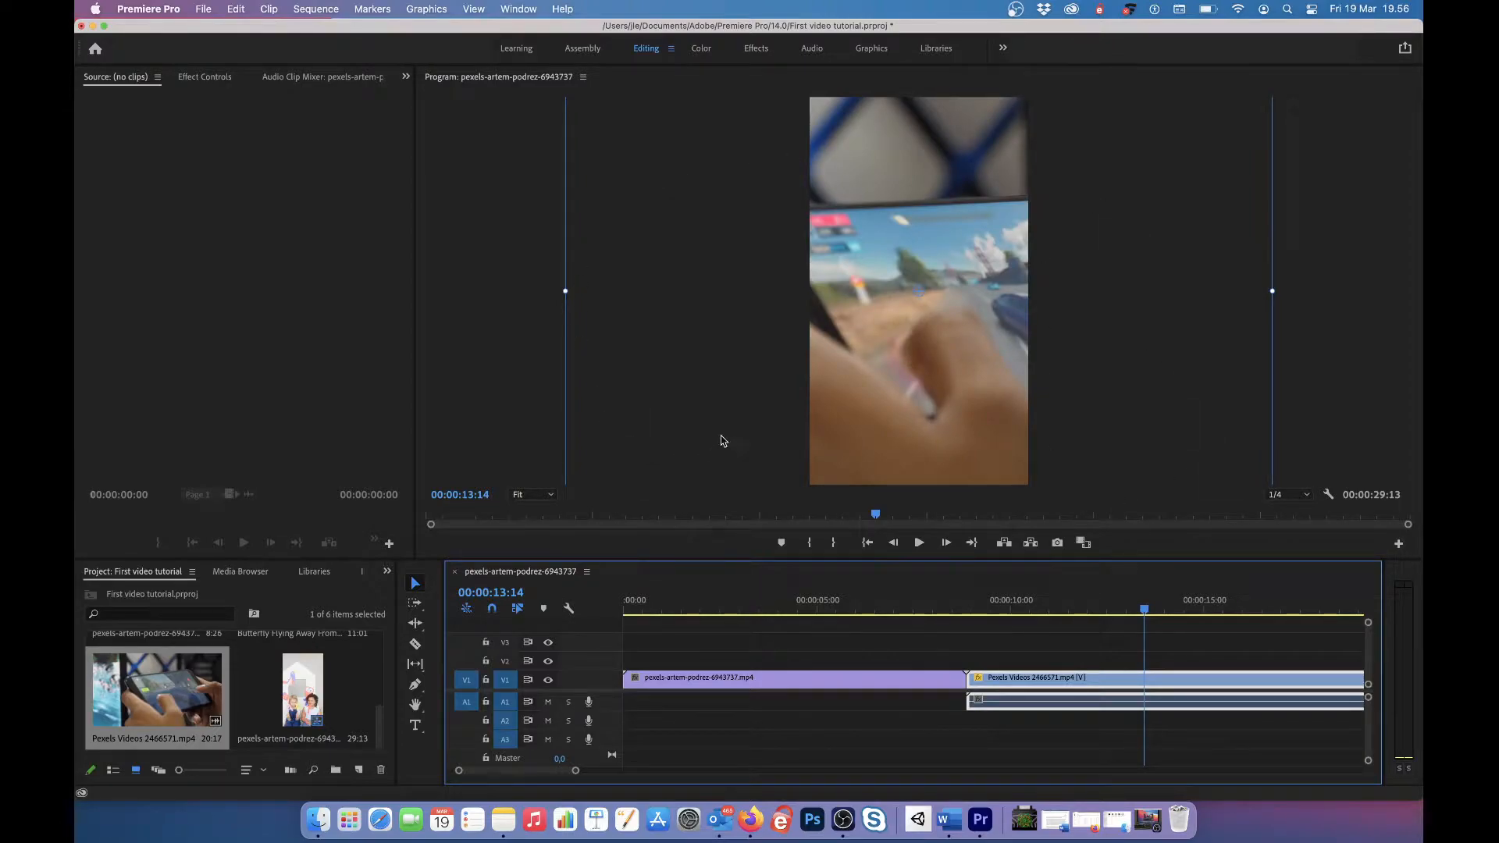
pyautogui.moveTo(1271, 292); pyautogui.dragTo(1134, 293)
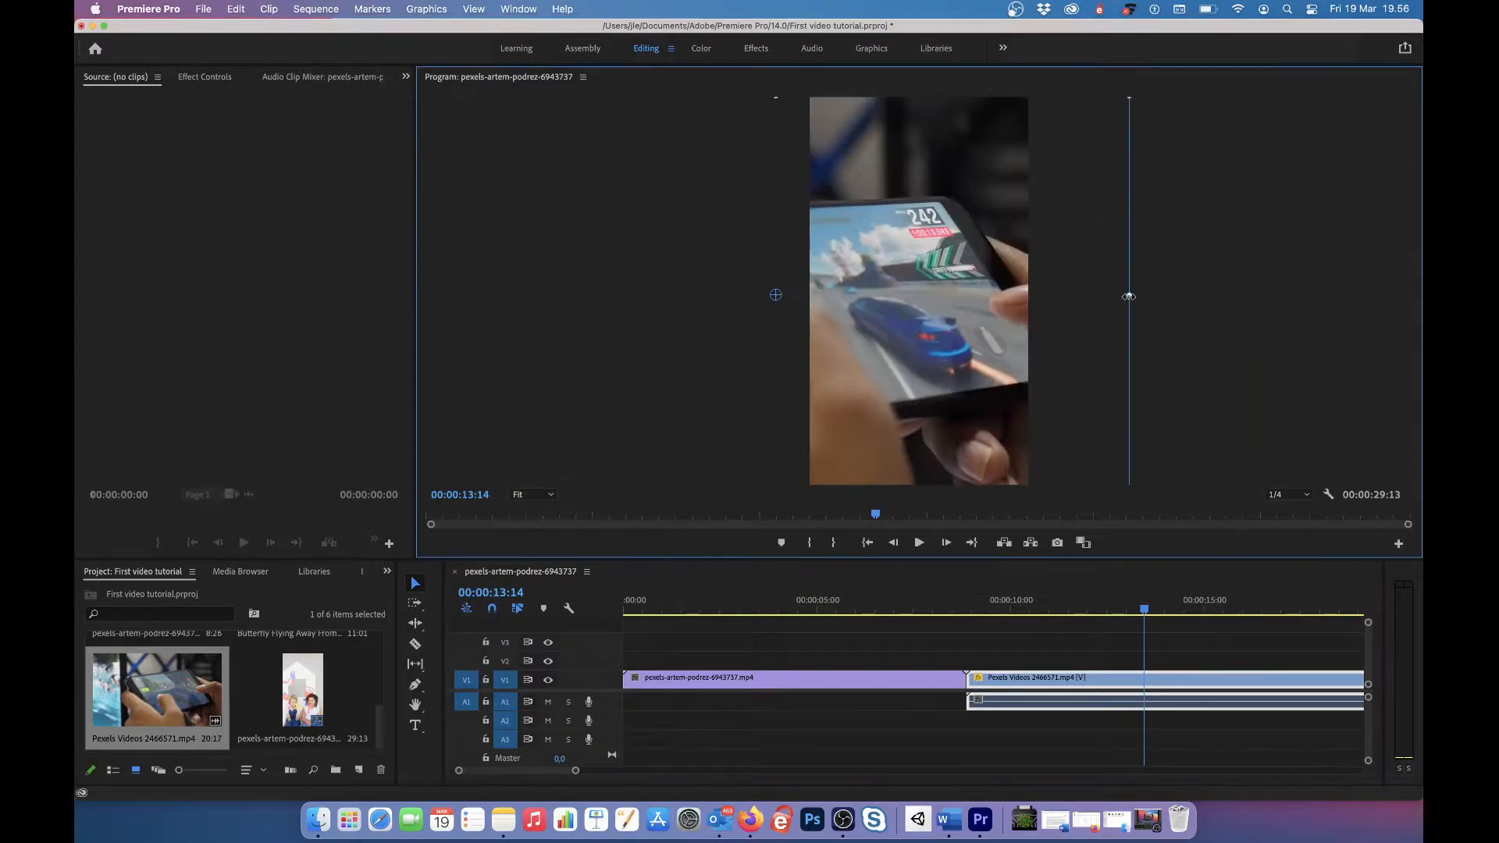
pyautogui.moveTo(947, 324); pyautogui.dragTo(1069, 318)
pyautogui.click(882, 609)
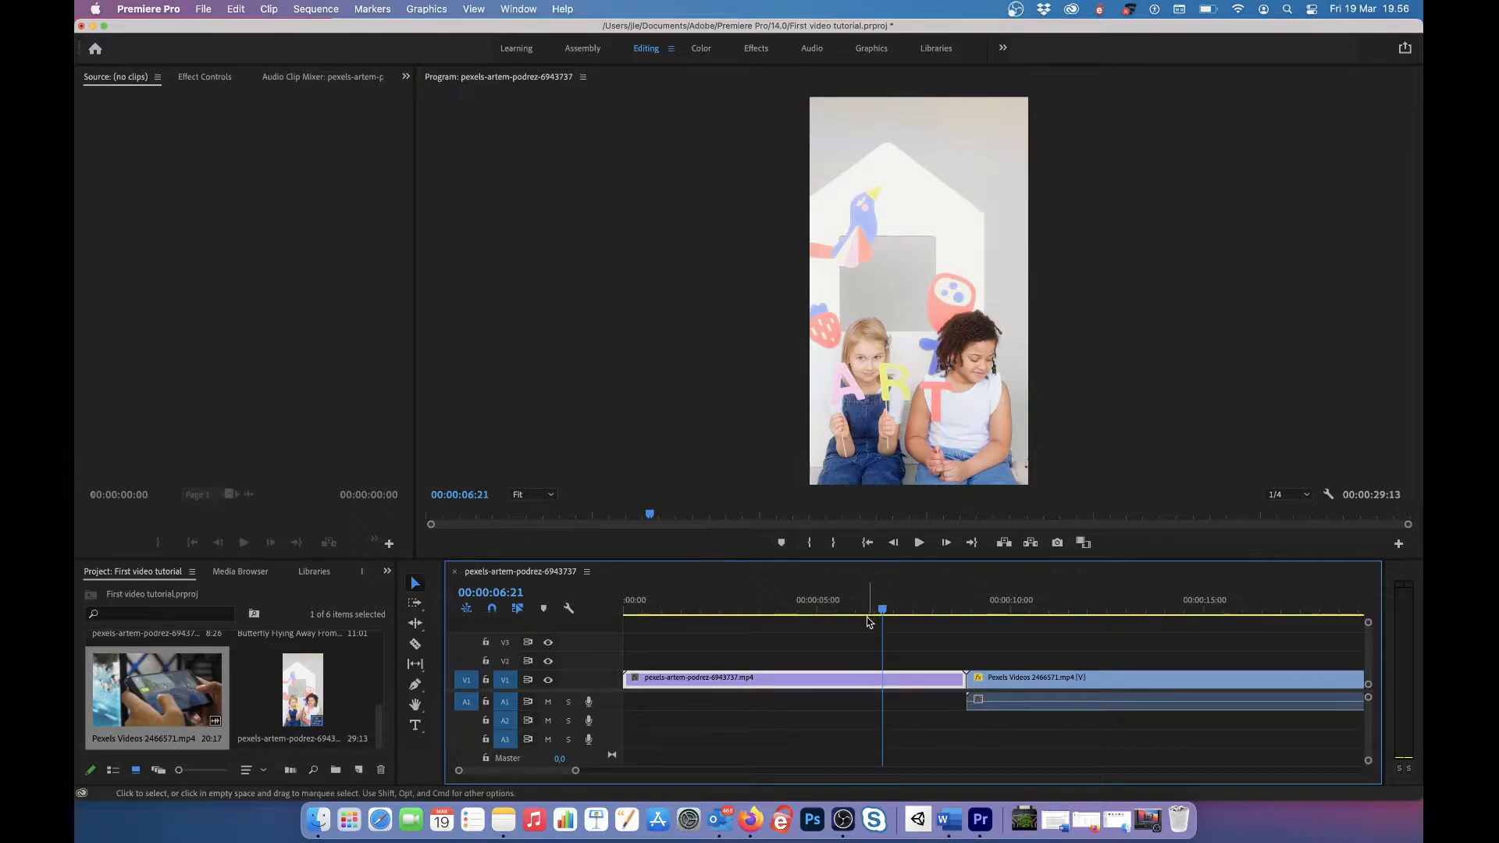
# Set the horizontal frame size of the vertical sequence to 1080 in its sequence settings and accept deleting all previews.
pyautogui.scroll(-3, 323, 665)
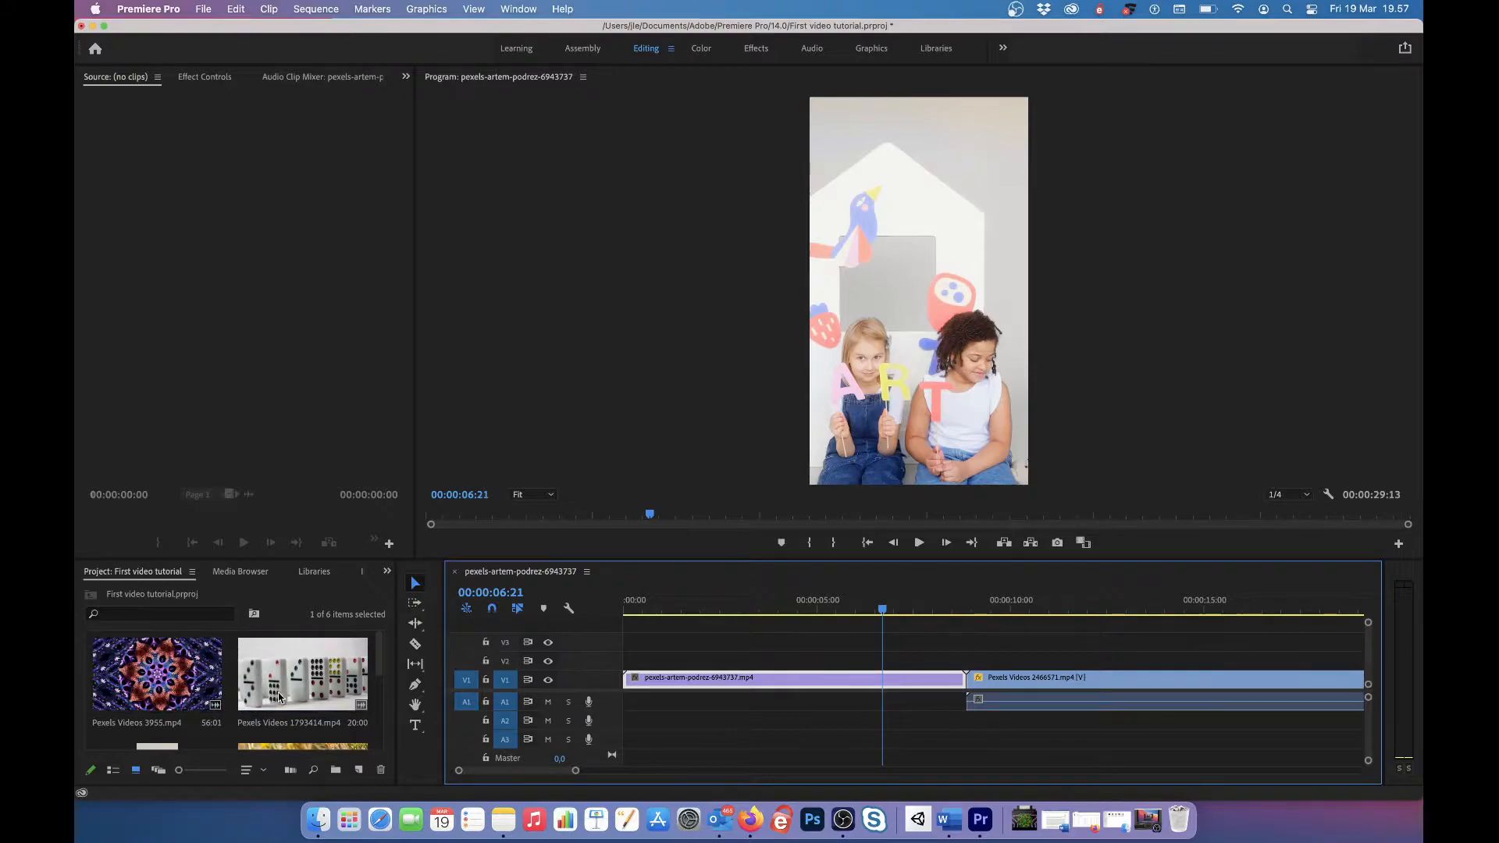
pyautogui.scroll(3, 283, 697)
pyautogui.scroll(-3, 282, 697)
pyautogui.scroll(3, 282, 697)
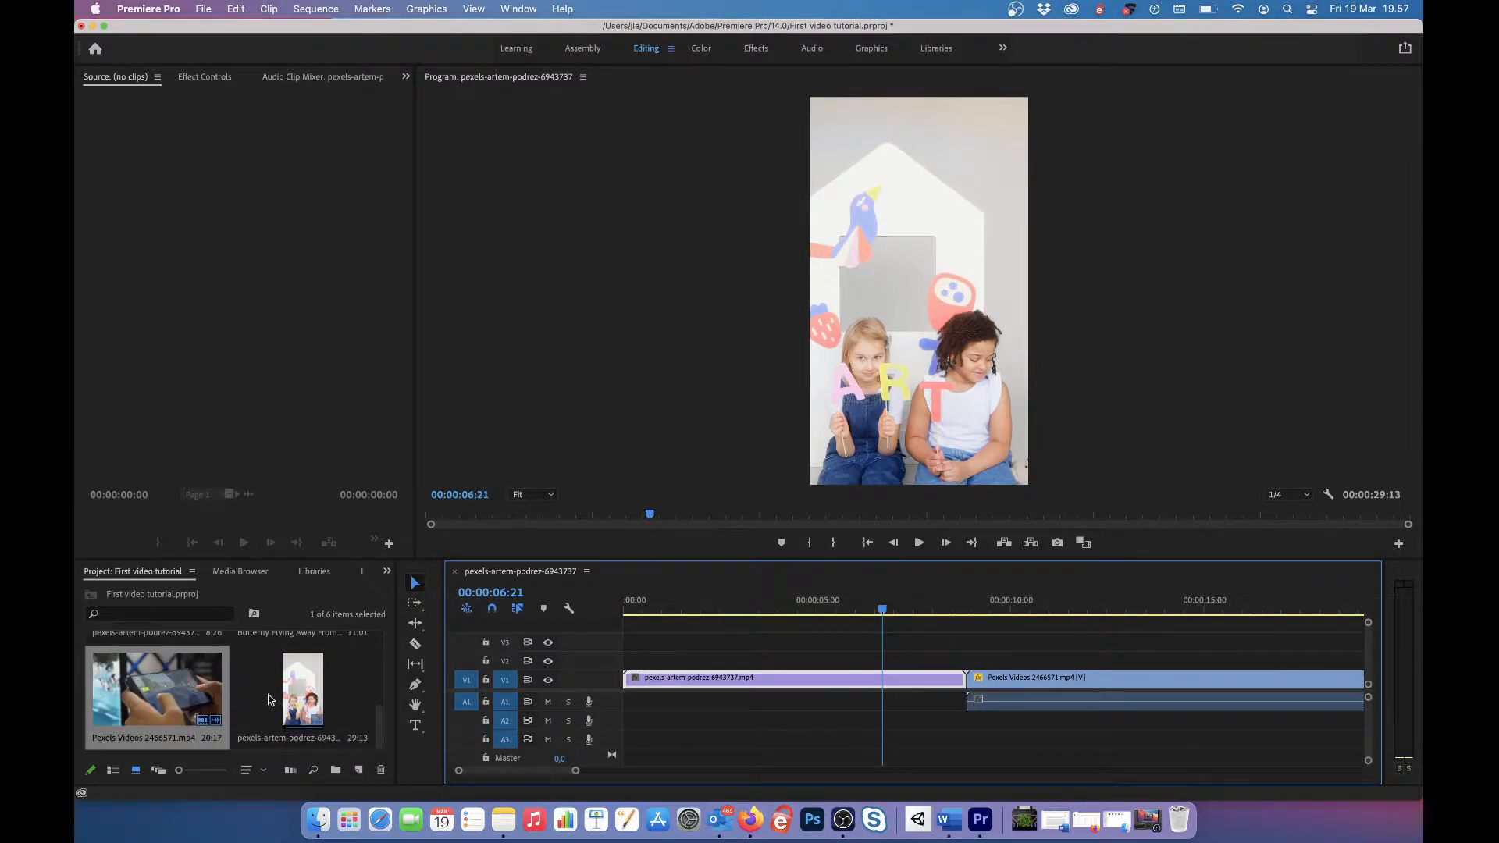
pyautogui.click(270, 699)
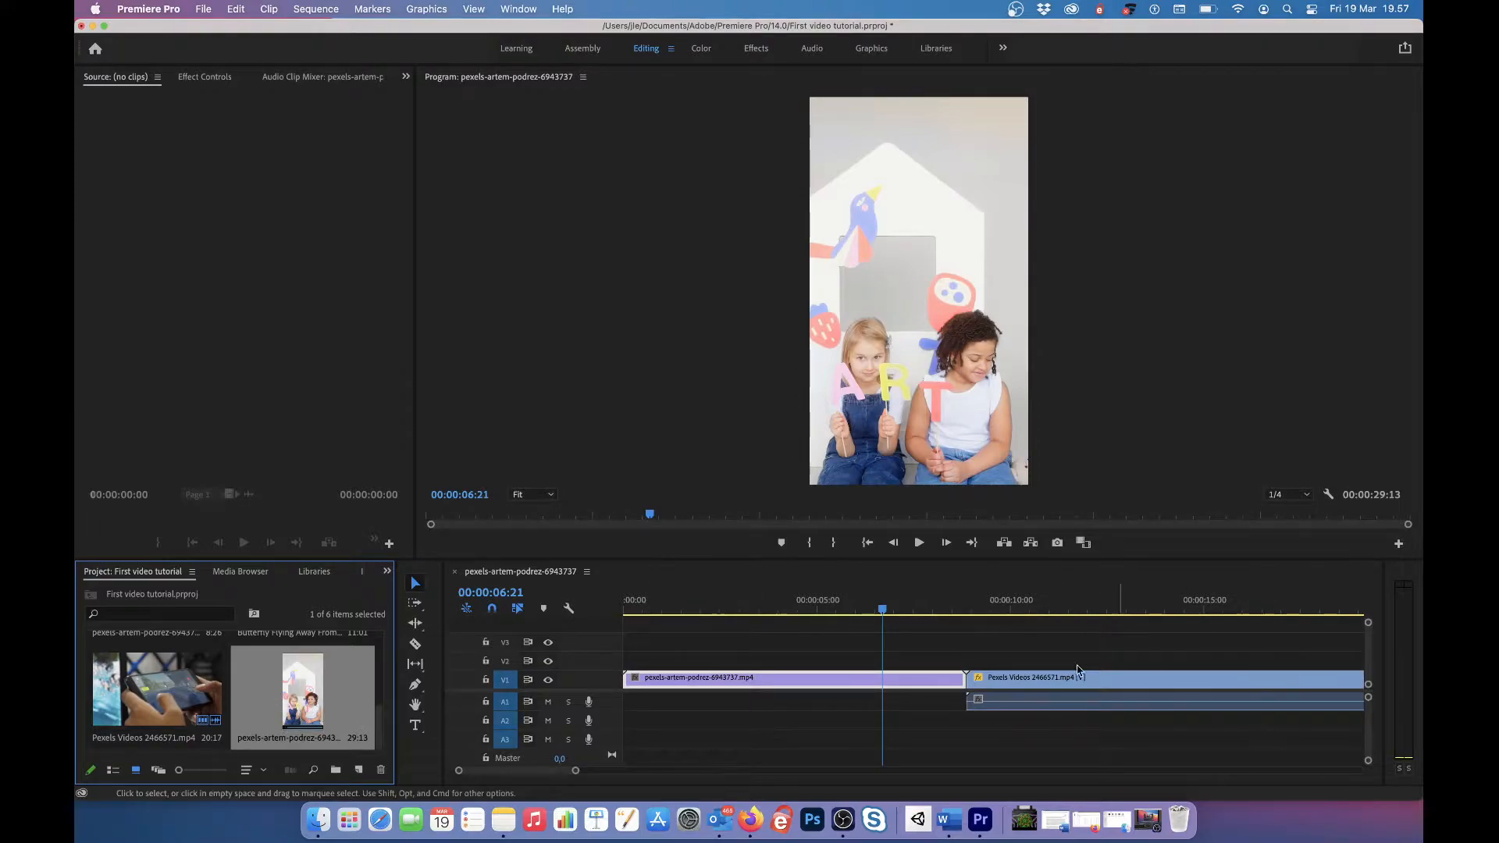
pyautogui.rightClick(310, 692)
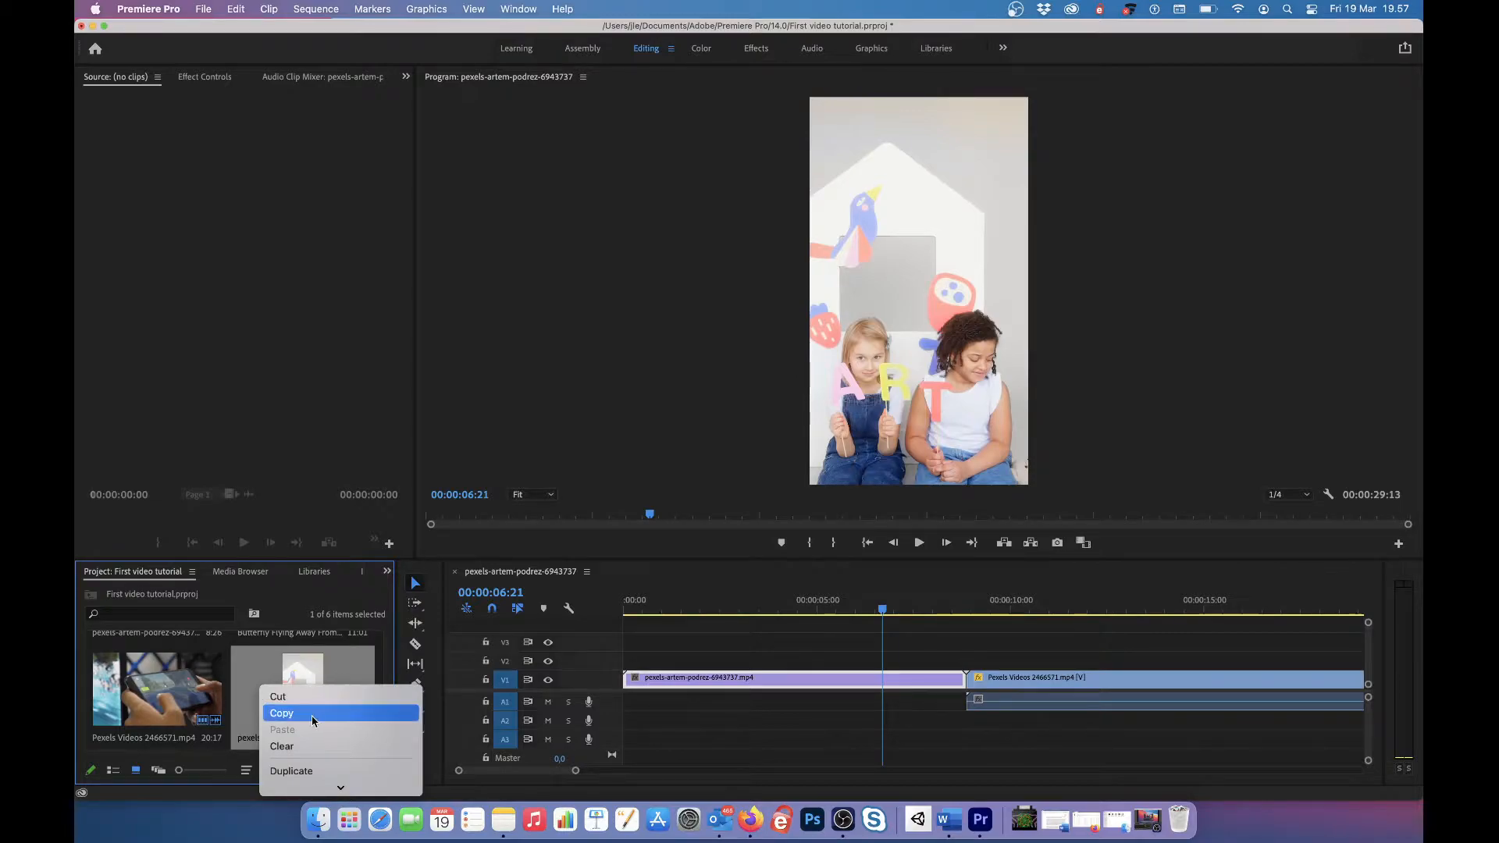
pyautogui.scroll(-6, 312, 720)
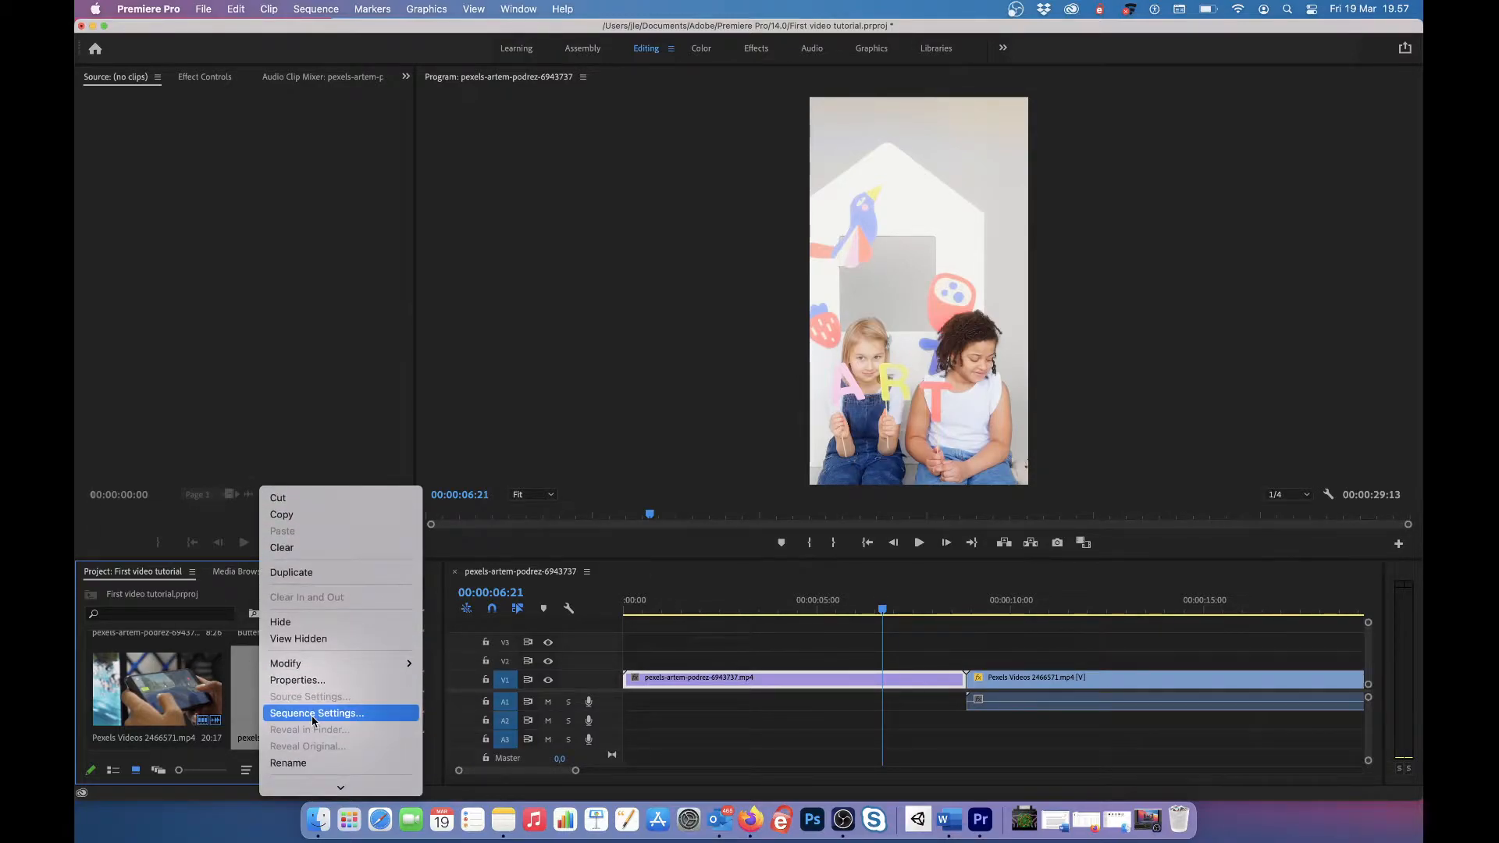
pyautogui.scroll(-2, 312, 717)
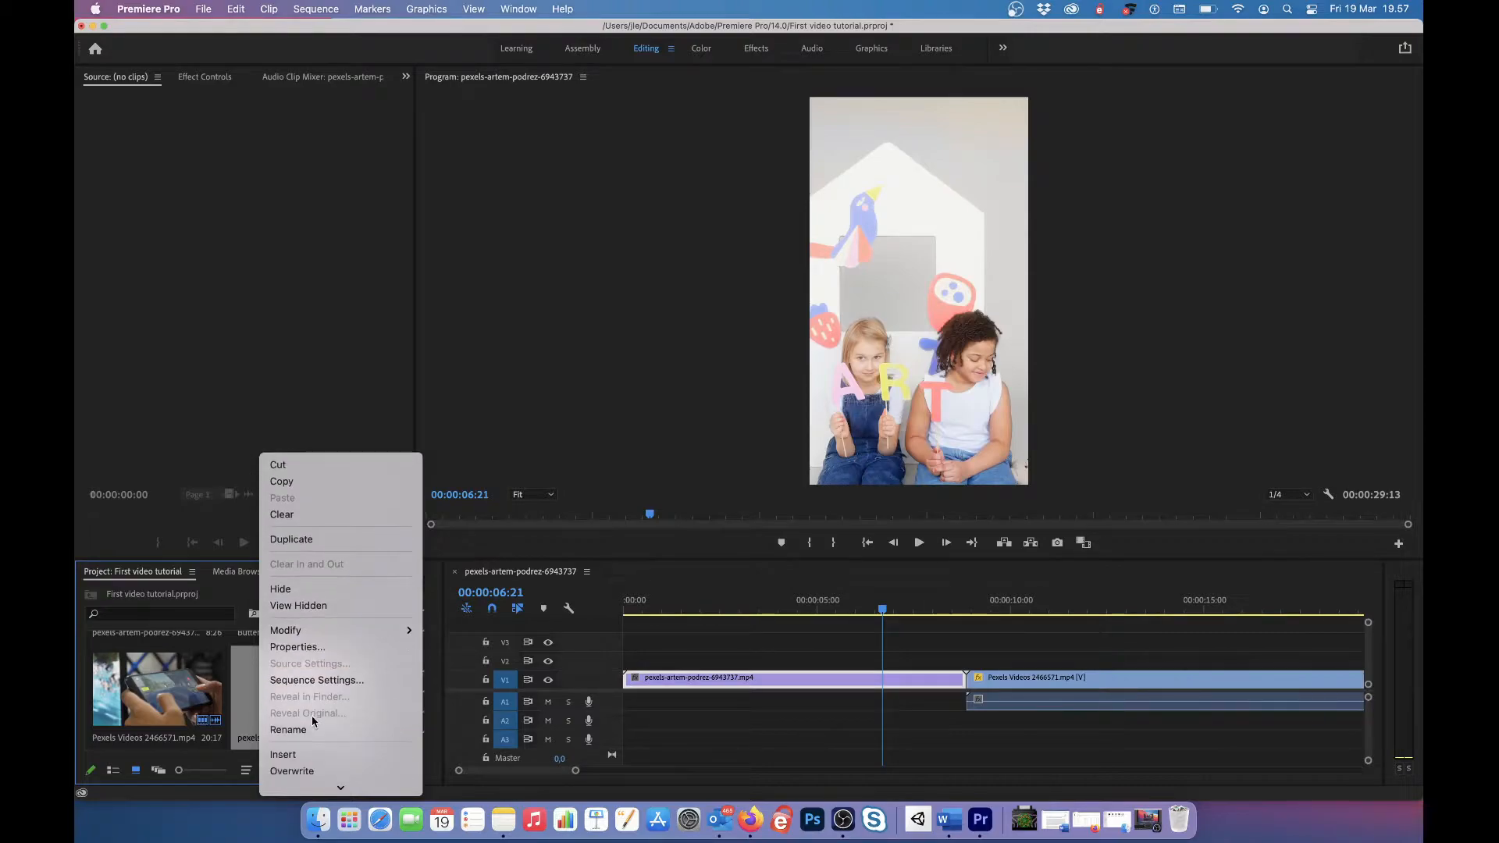
pyautogui.scroll(-3, 313, 683)
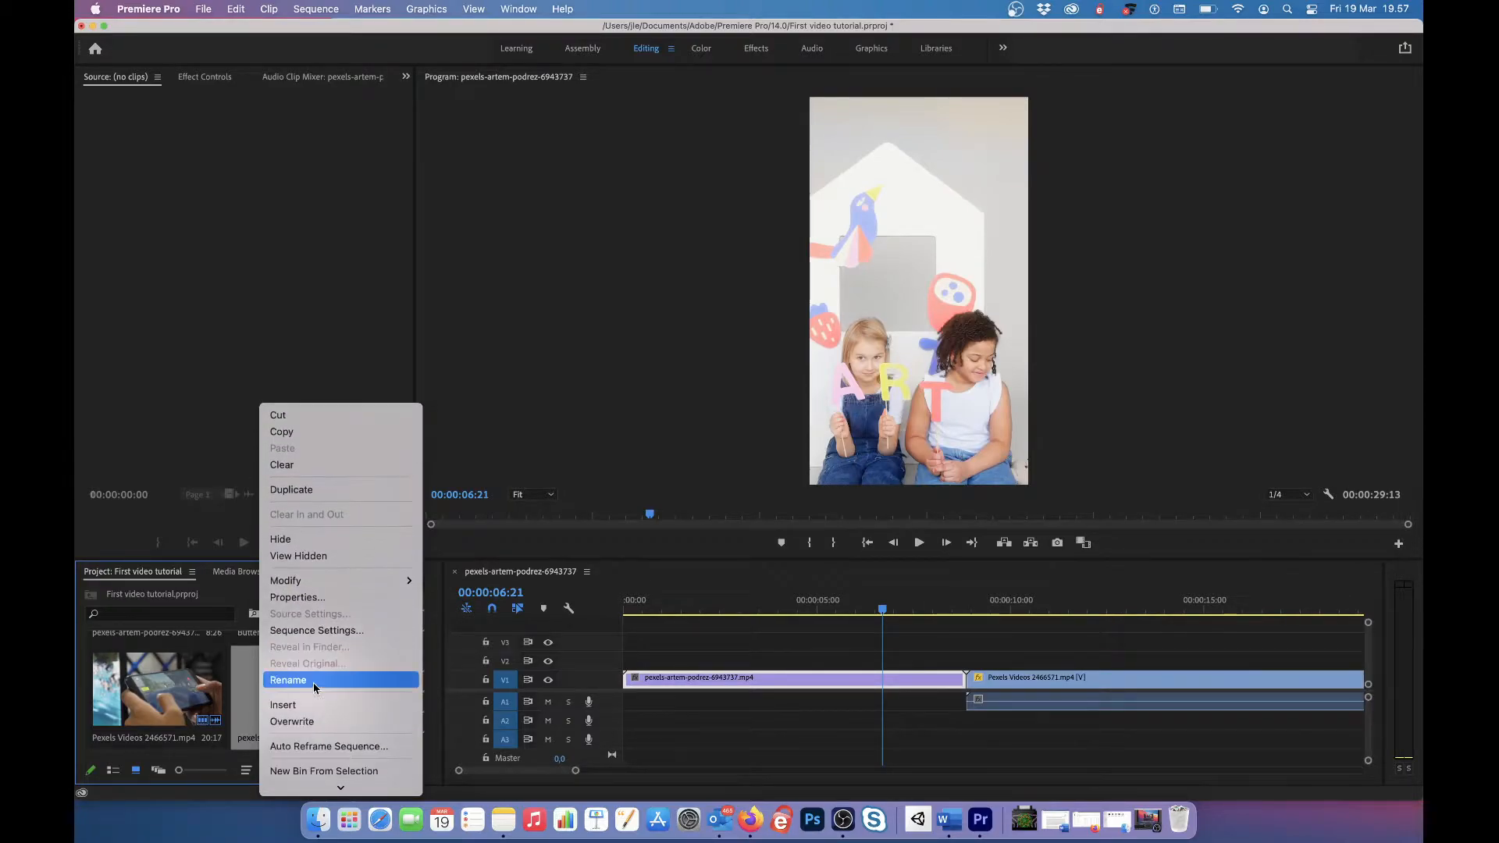
pyautogui.click(313, 633)
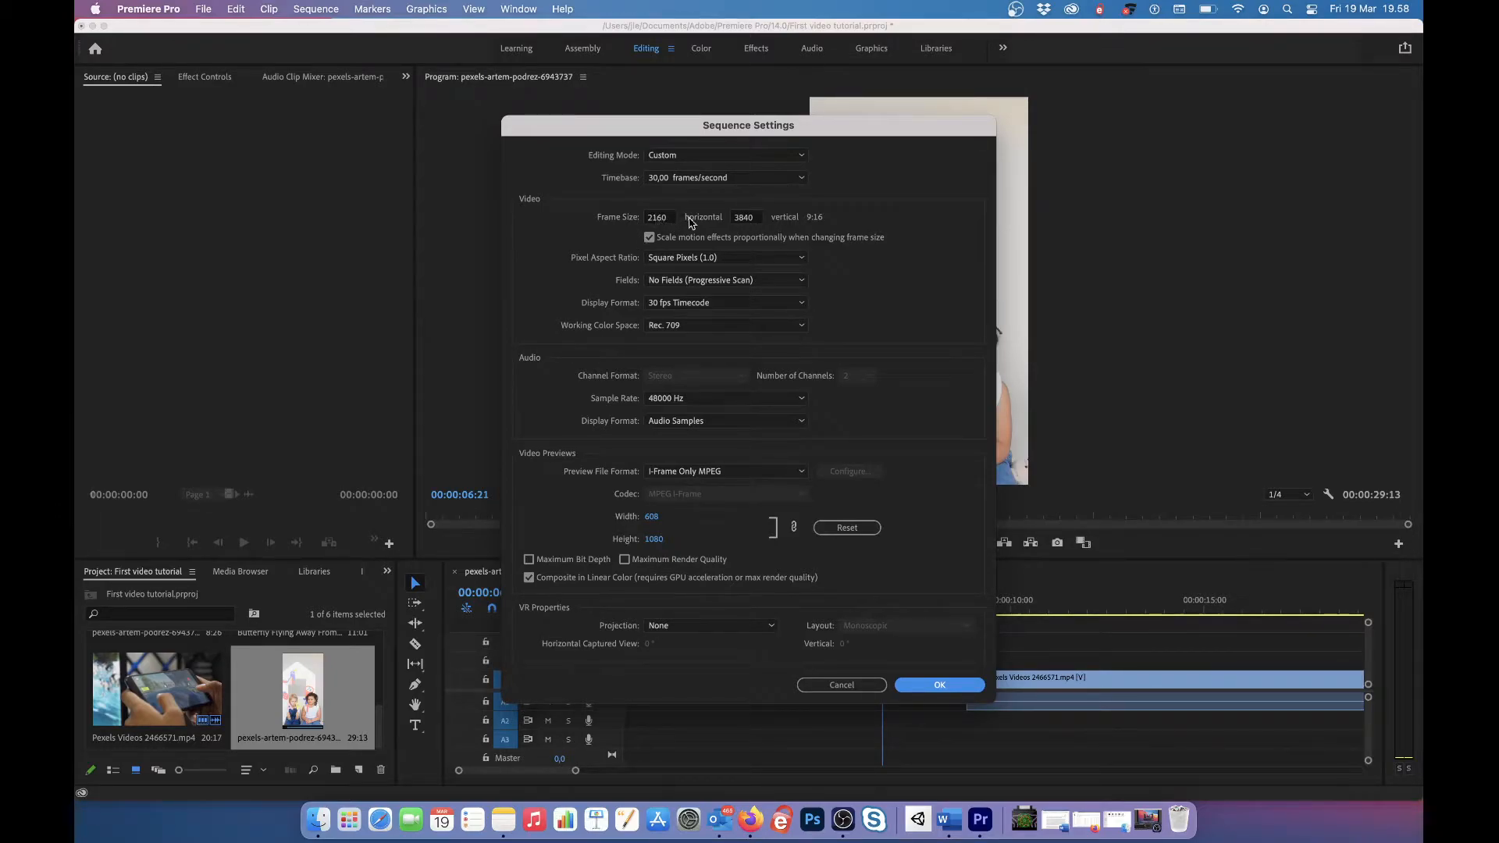
pyautogui.click(746, 218)
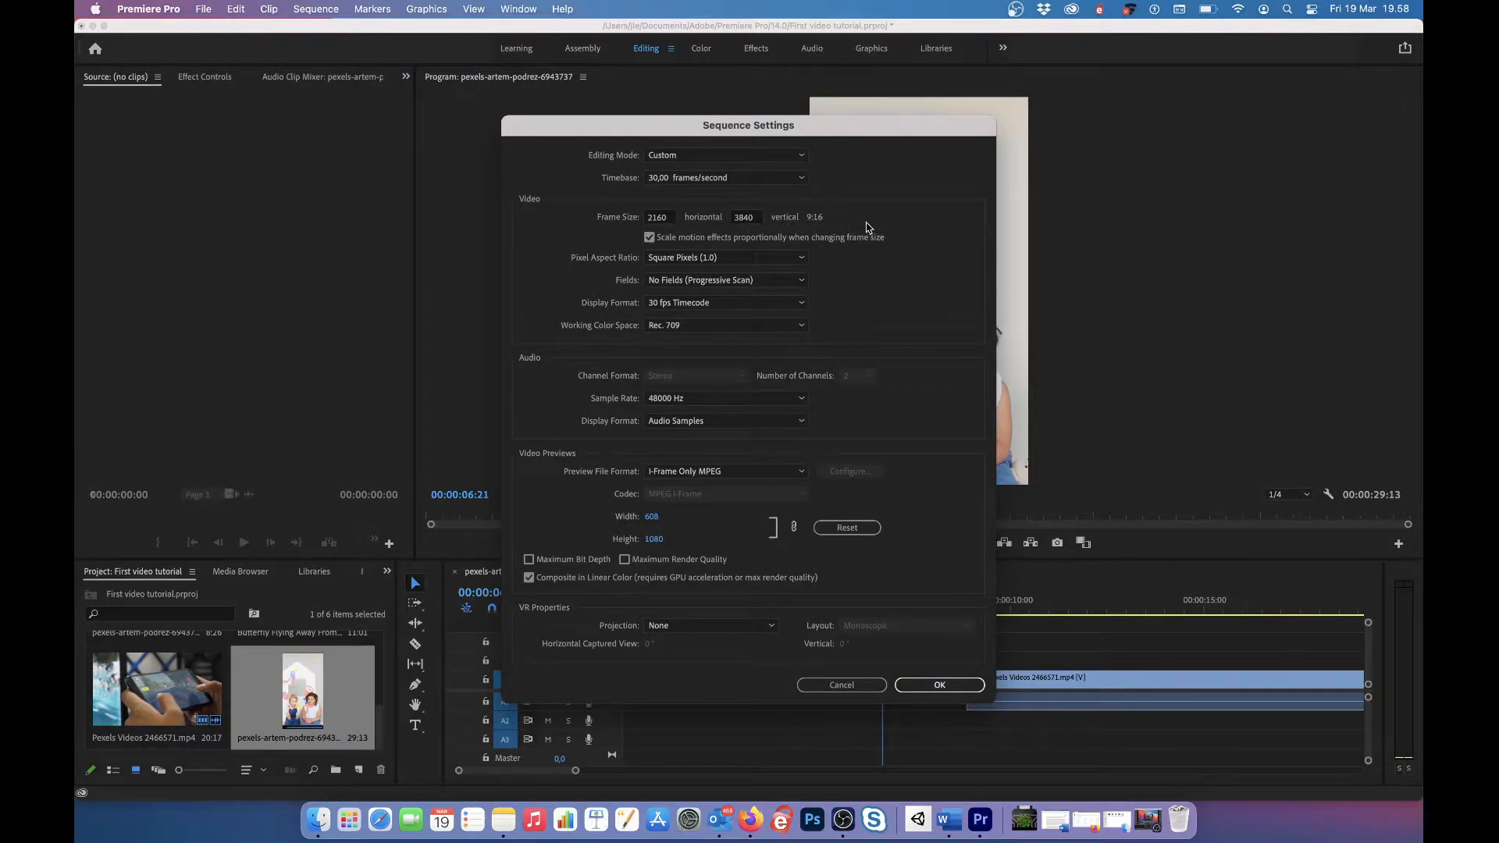
pyautogui.click(660, 222)
pyautogui.press('Return')
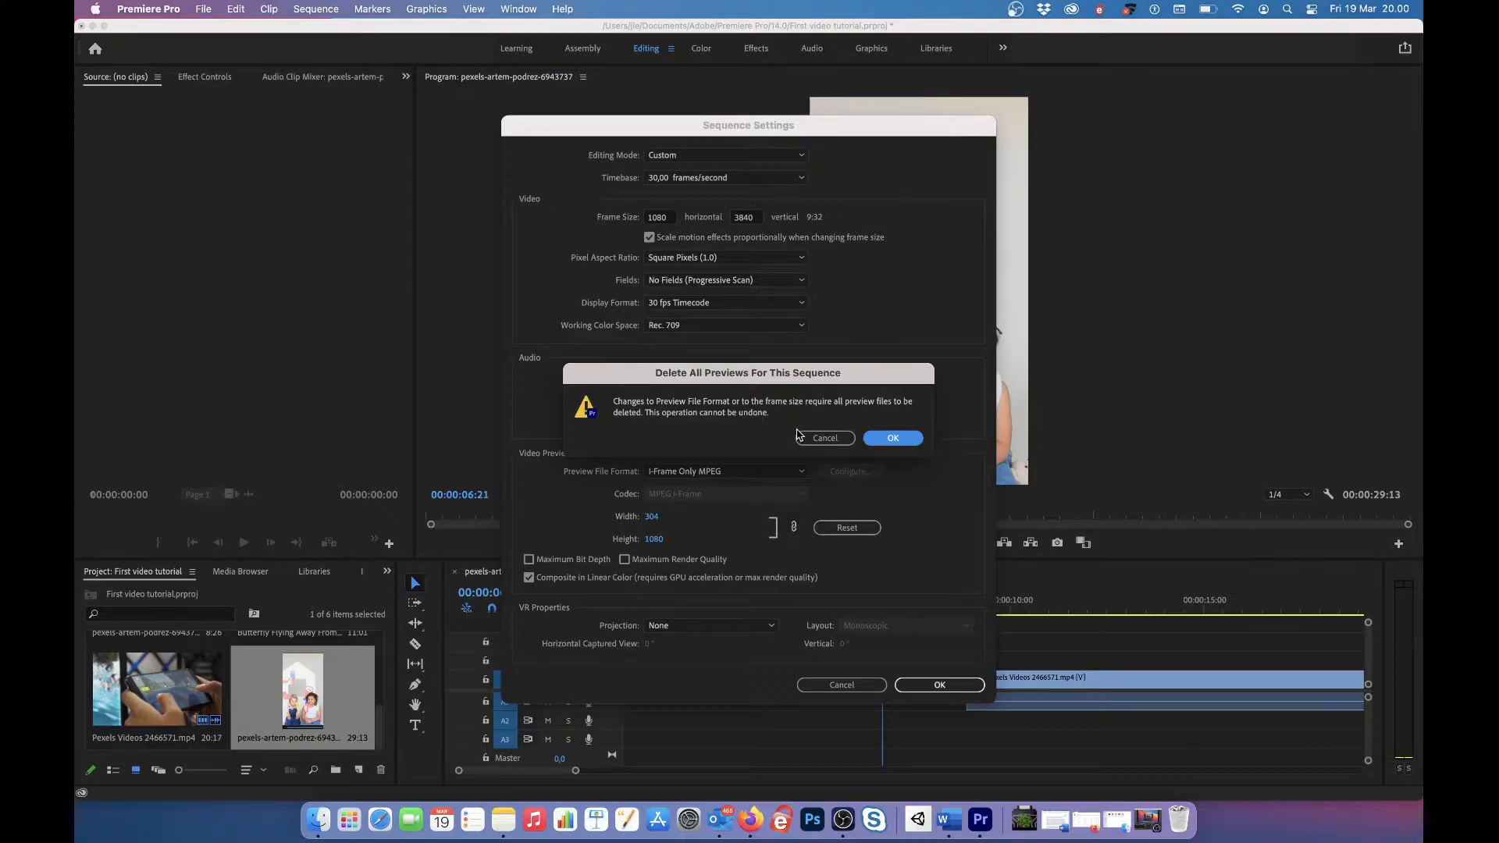
pyautogui.click(881, 441)
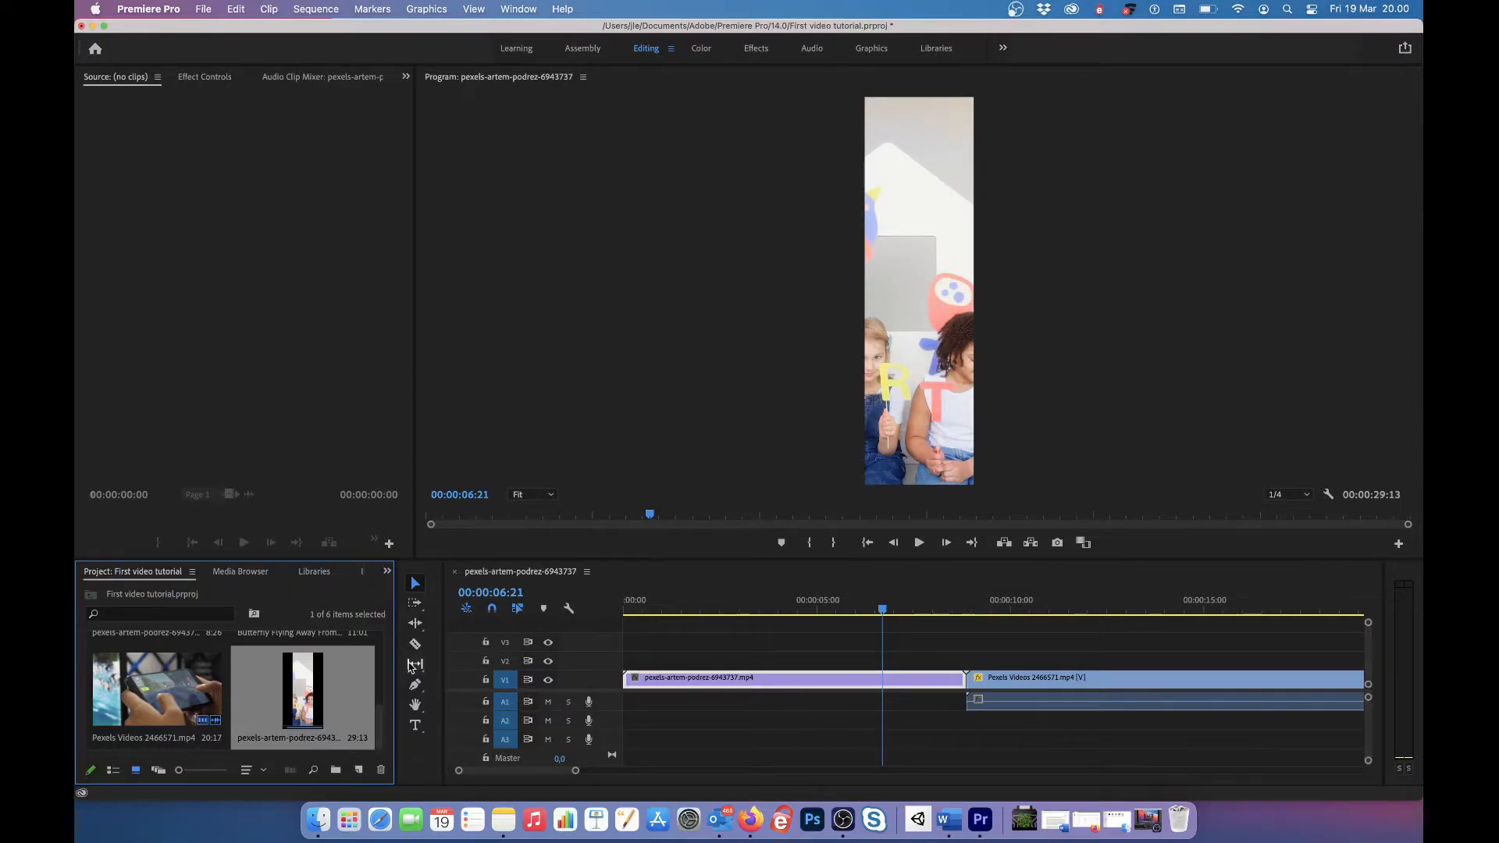
# Halve the sequence's vertical frame size to 1920 in the sequence settings and accept deleting all previews.
pyautogui.rightClick(355, 684)
pyautogui.click(518, 424)
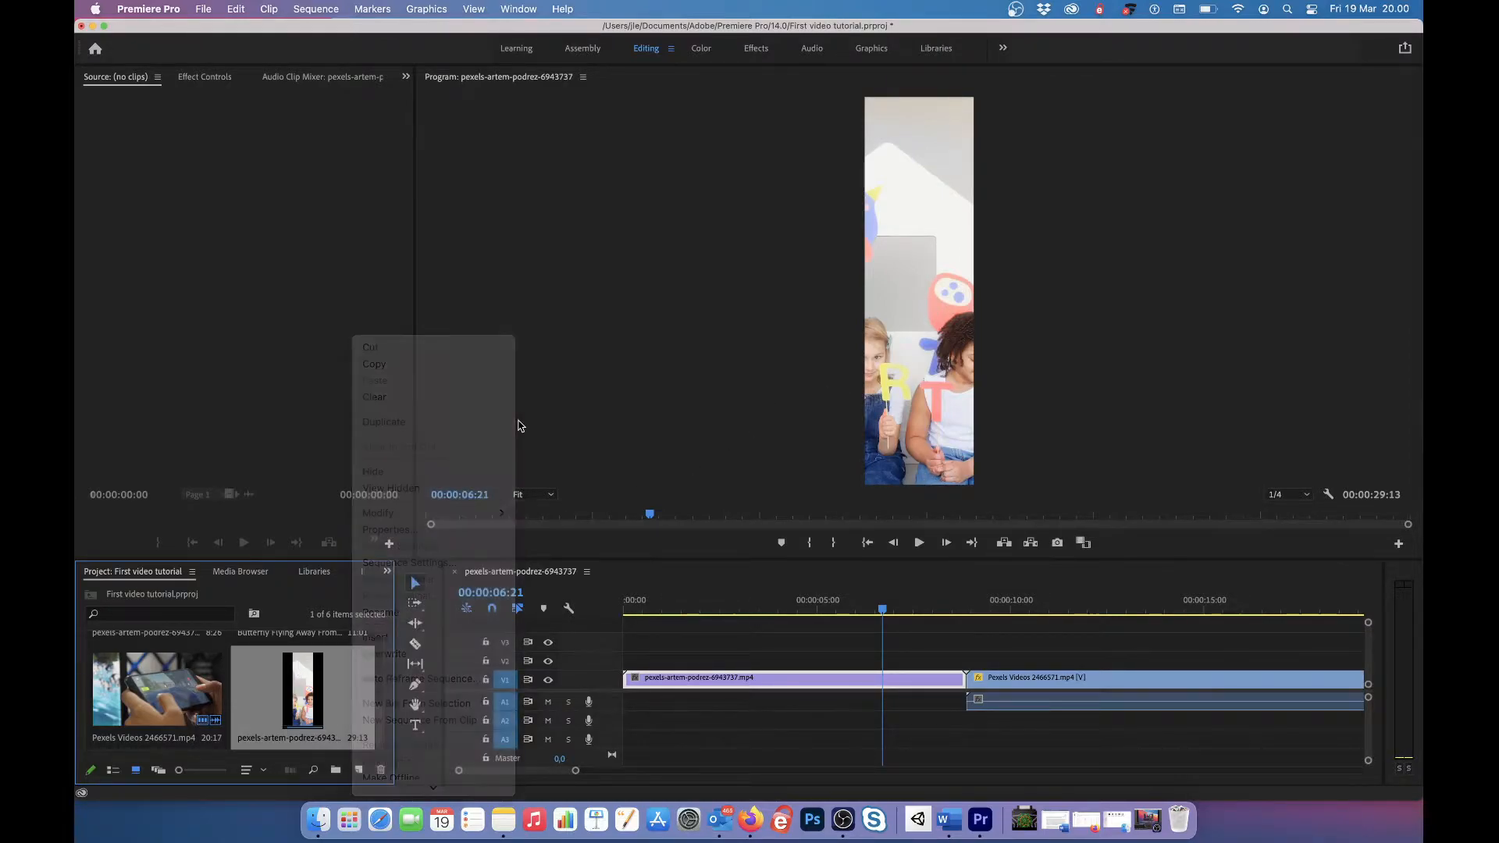
pyautogui.rightClick(304, 697)
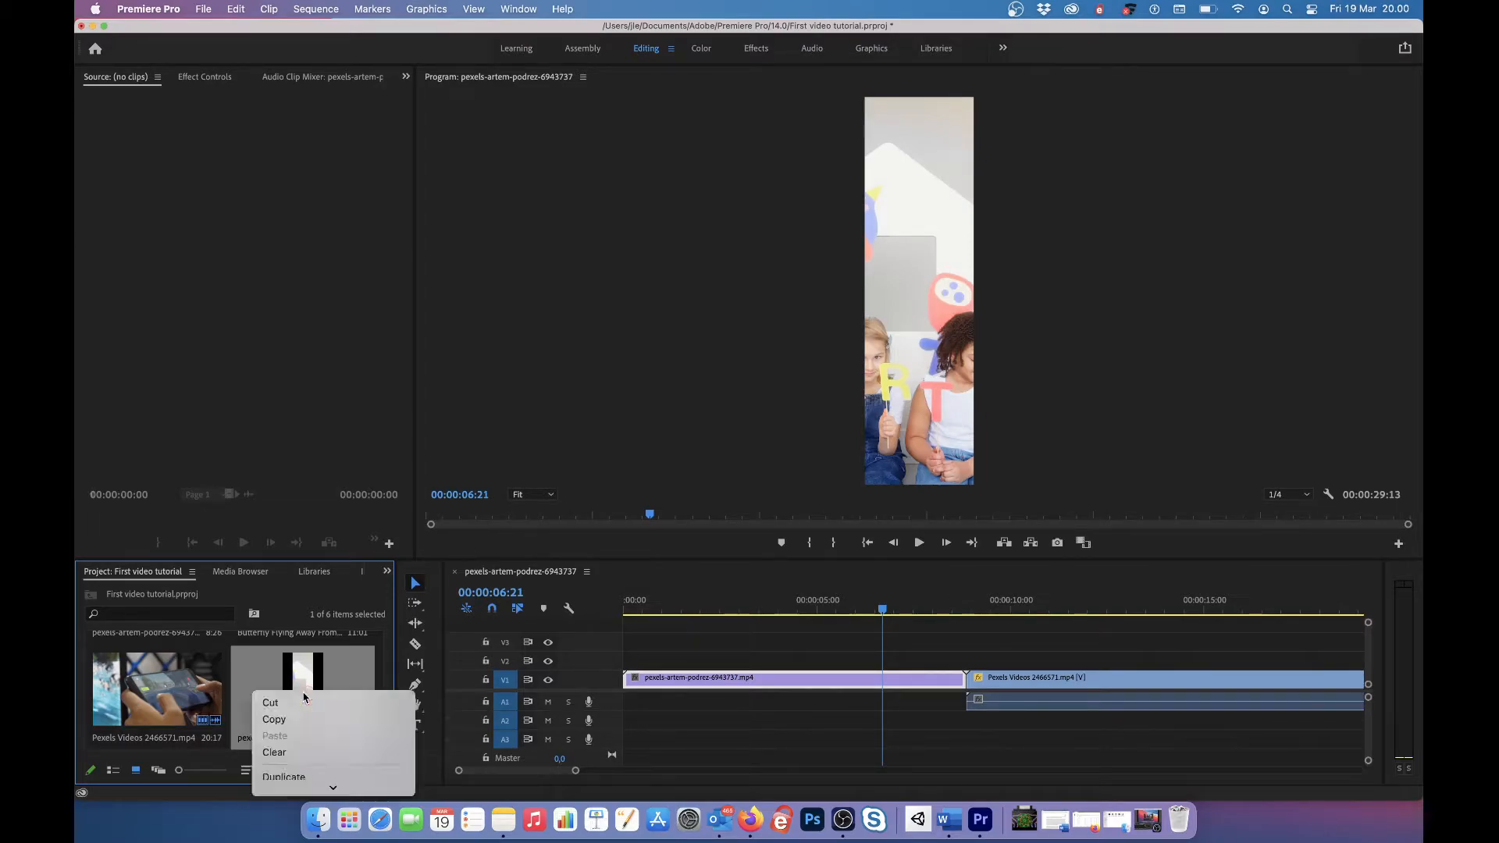
pyautogui.click(315, 655)
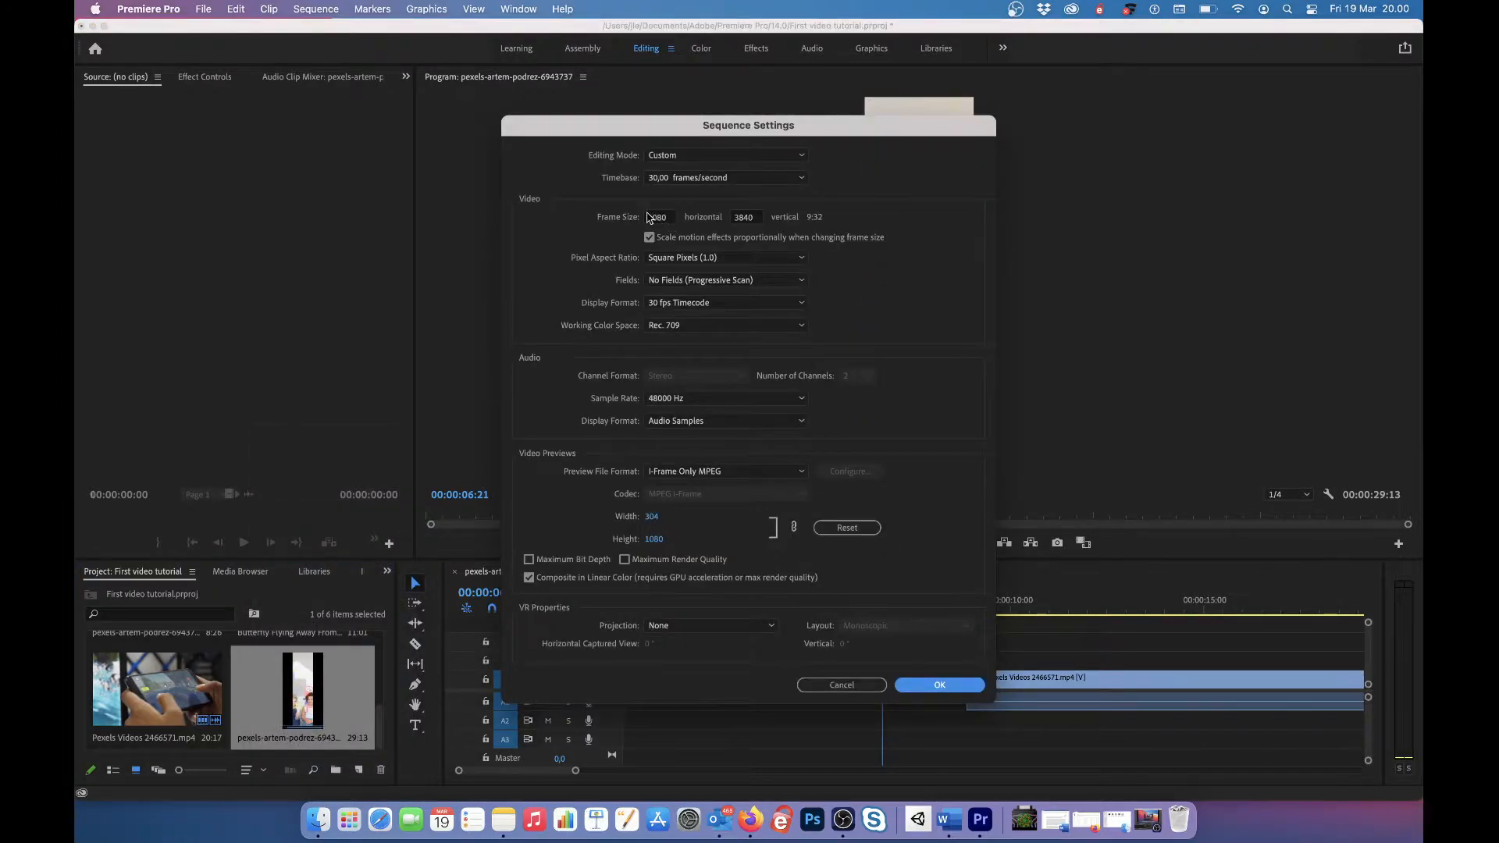
pyautogui.click(756, 220)
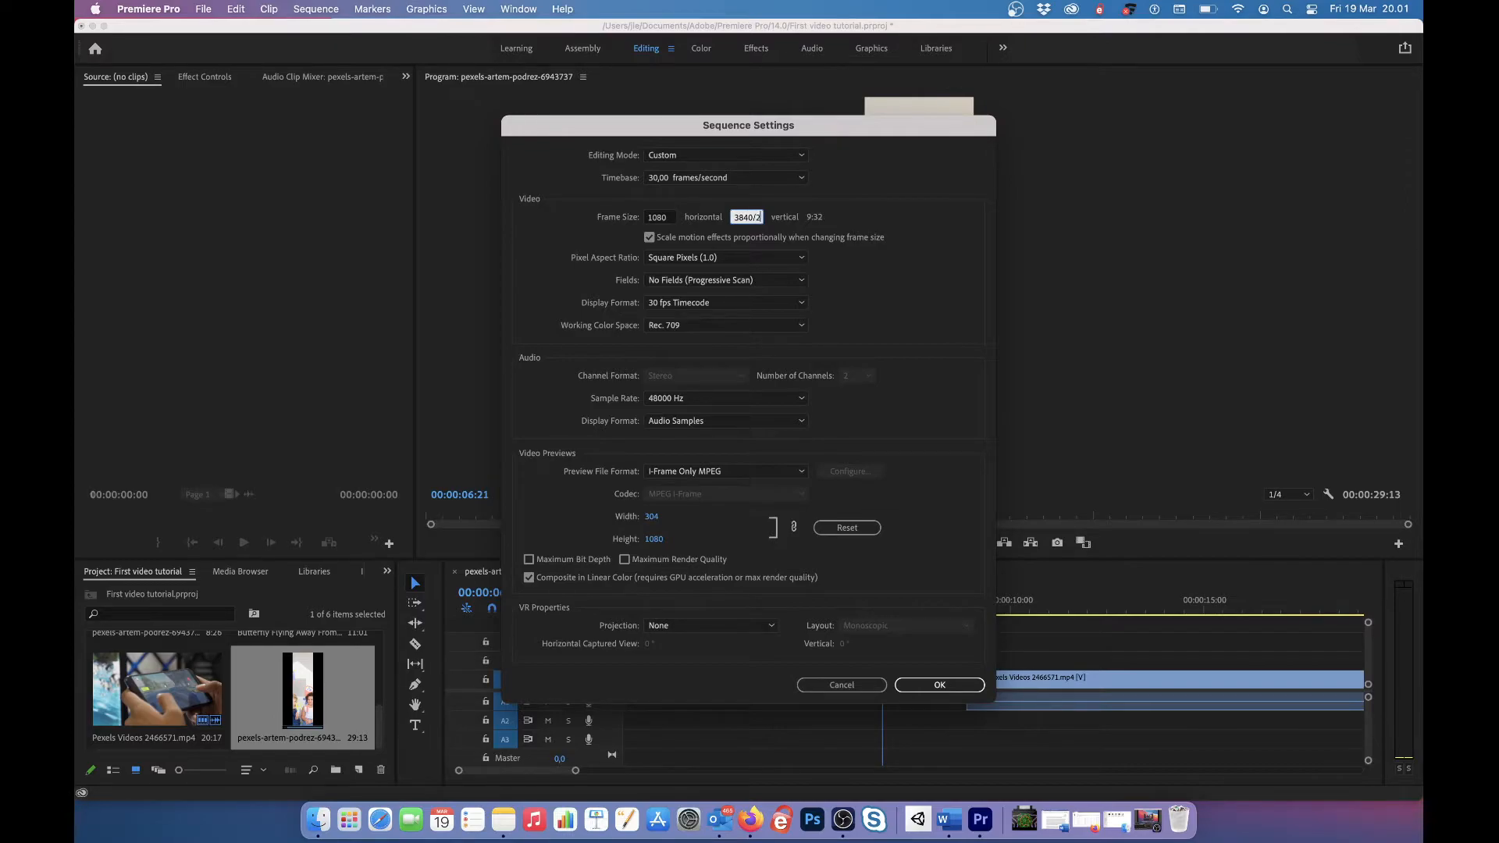
pyautogui.write('/2')
pyautogui.press('Return')
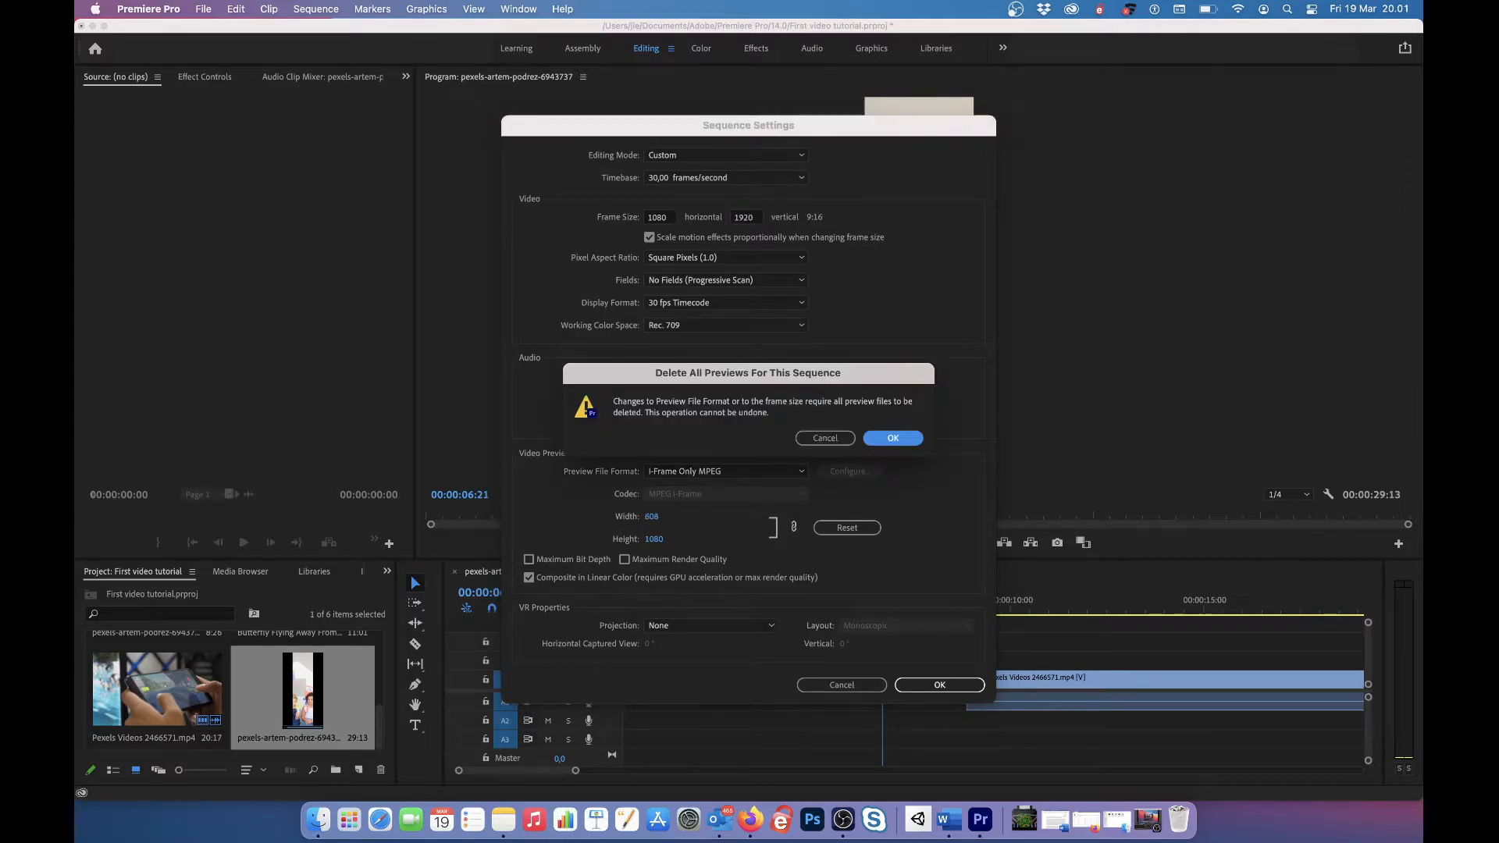
pyautogui.click(875, 442)
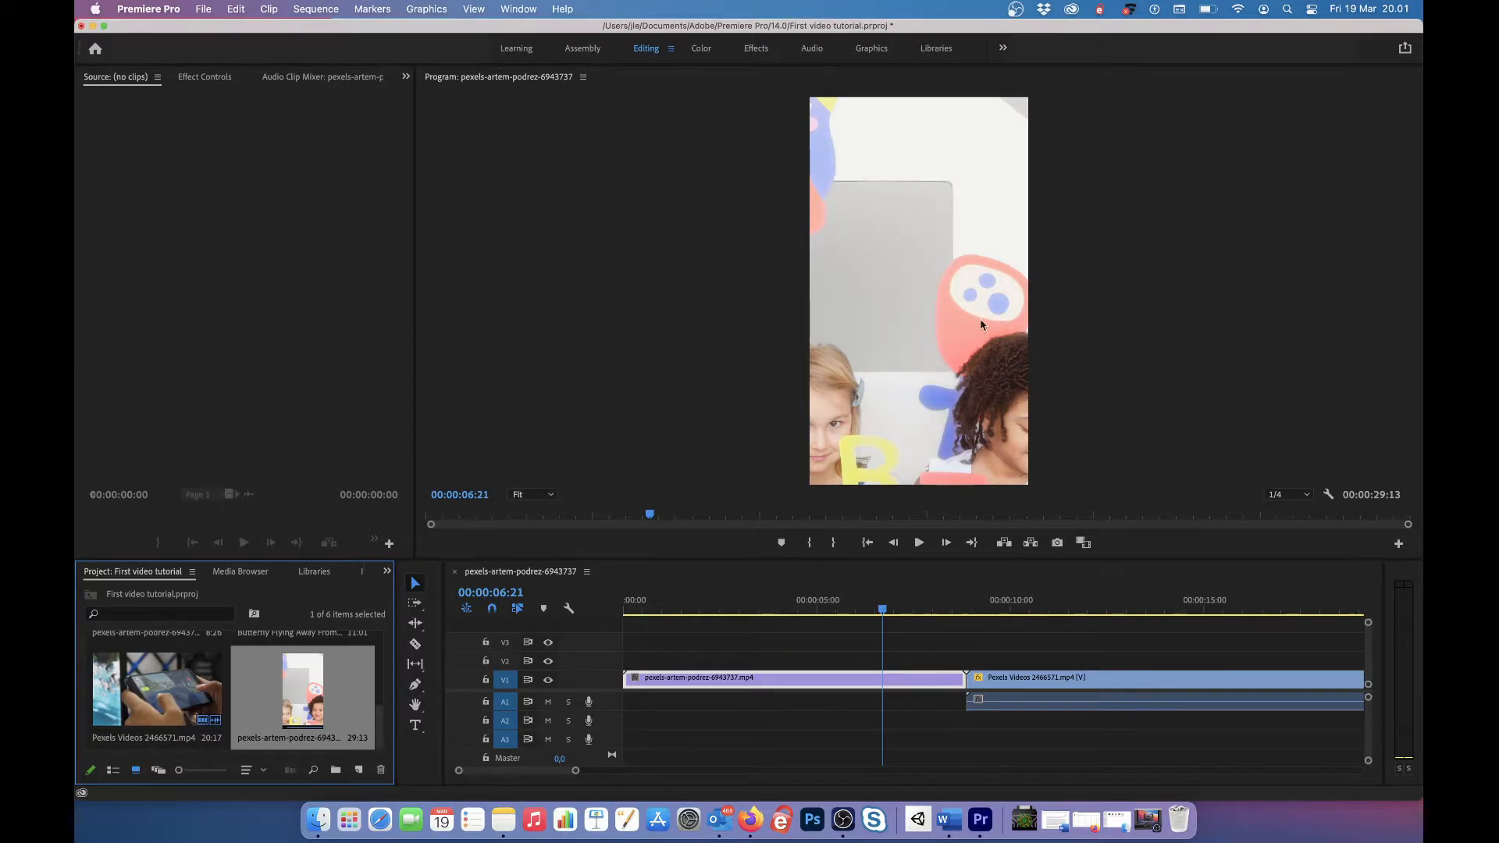
# Scale down the clip of the two children in the program monitor until its whole picture fits the vertical frame.
pyautogui.doubleClick(909, 325)
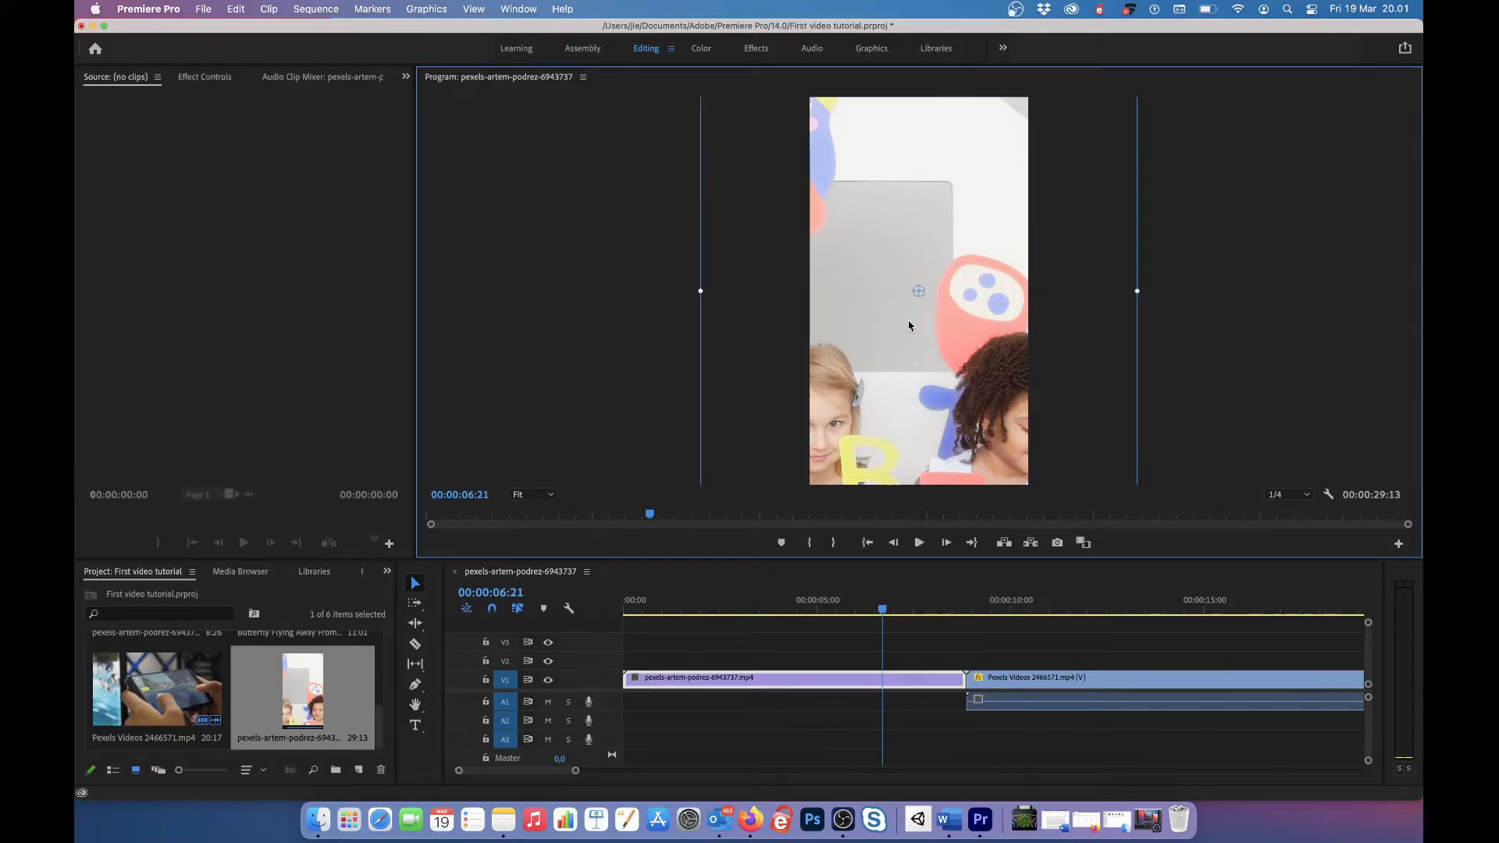
pyautogui.scroll(8, 1140, 248)
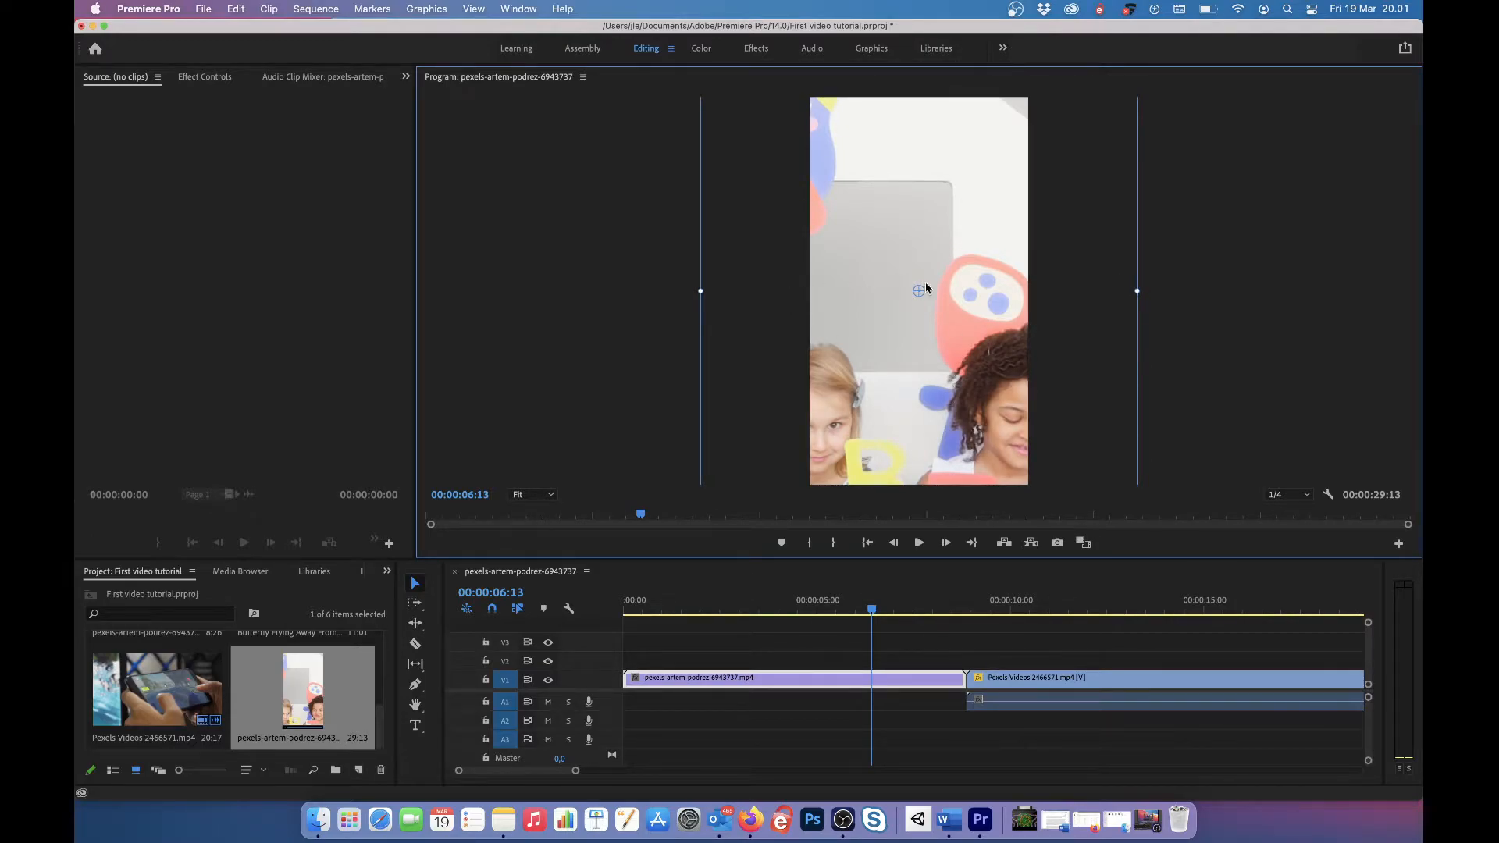
pyautogui.click(1138, 292)
pyautogui.click(987, 305)
pyautogui.moveTo(1137, 292); pyautogui.dragTo(1027, 305)
pyautogui.click(1094, 293)
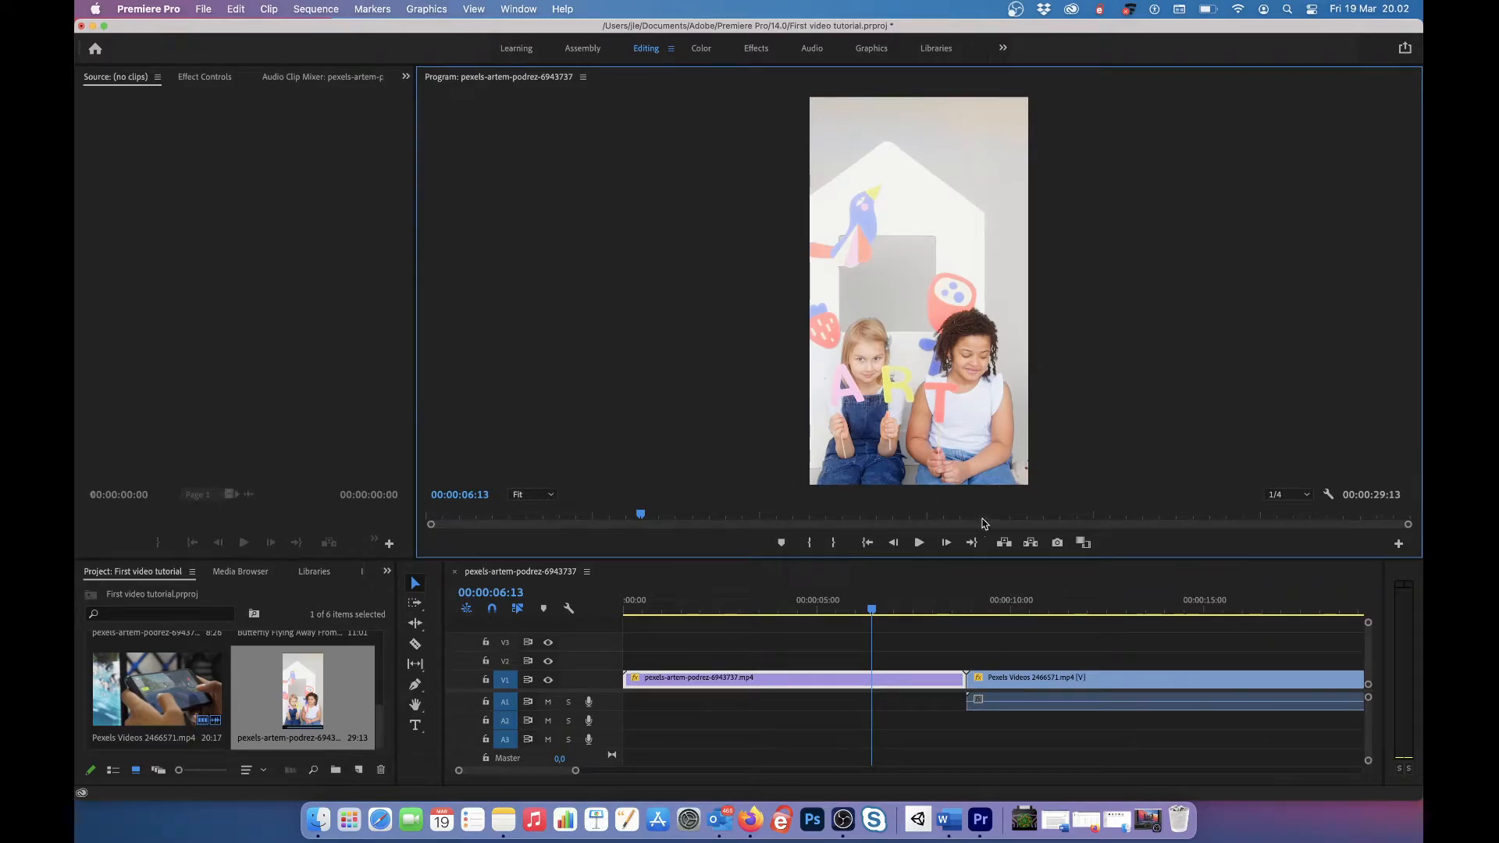
# Scale down the phone-gaming clip at 00:00:10:05 until its height matches the frame, with the program monitor zoomed out to 25%.
pyautogui.moveTo(873, 617); pyautogui.dragTo(1008, 624)
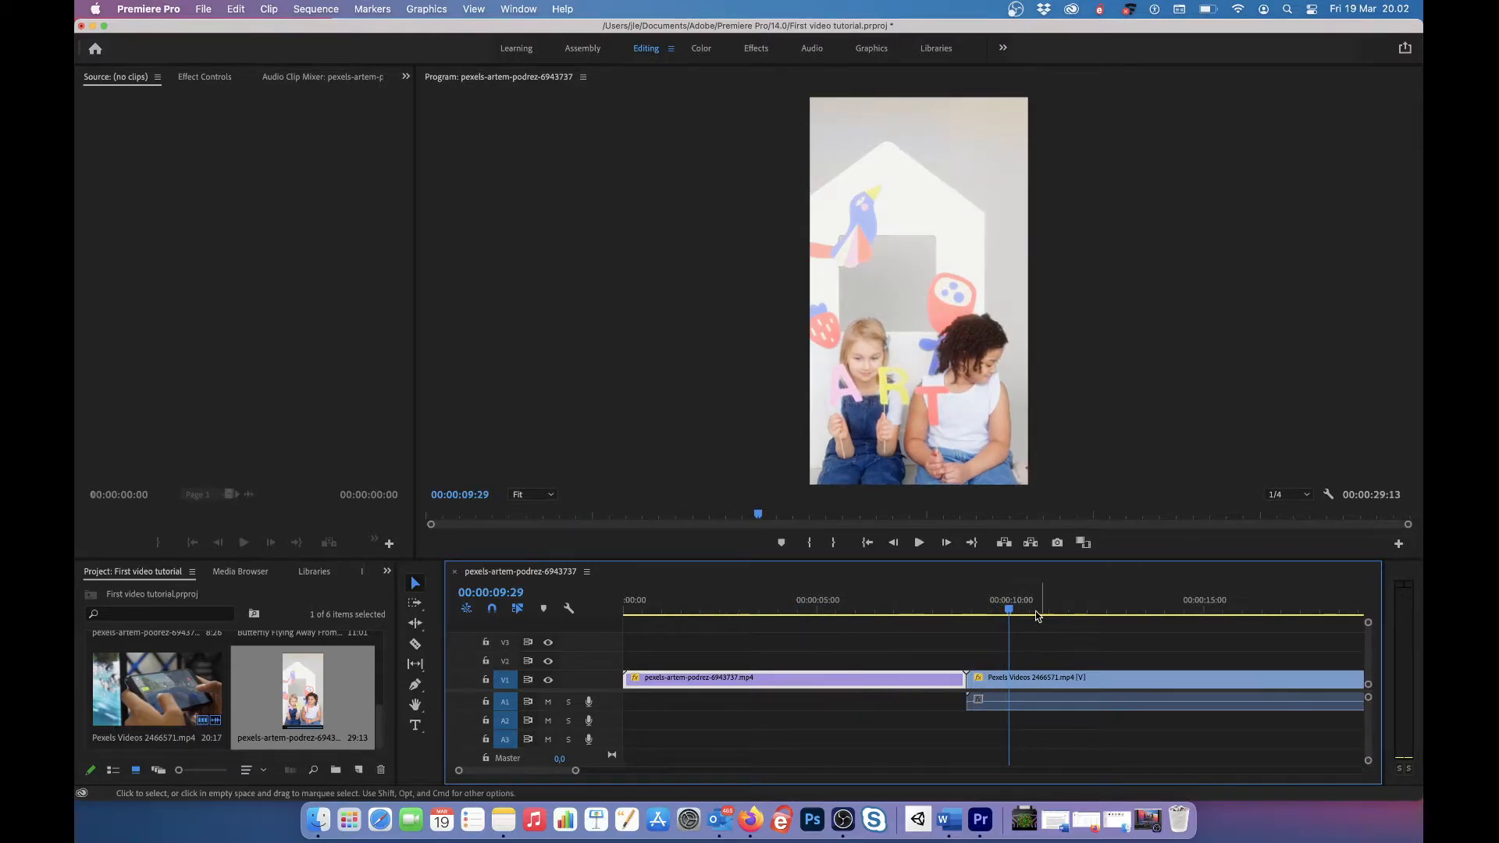
pyautogui.click(944, 321)
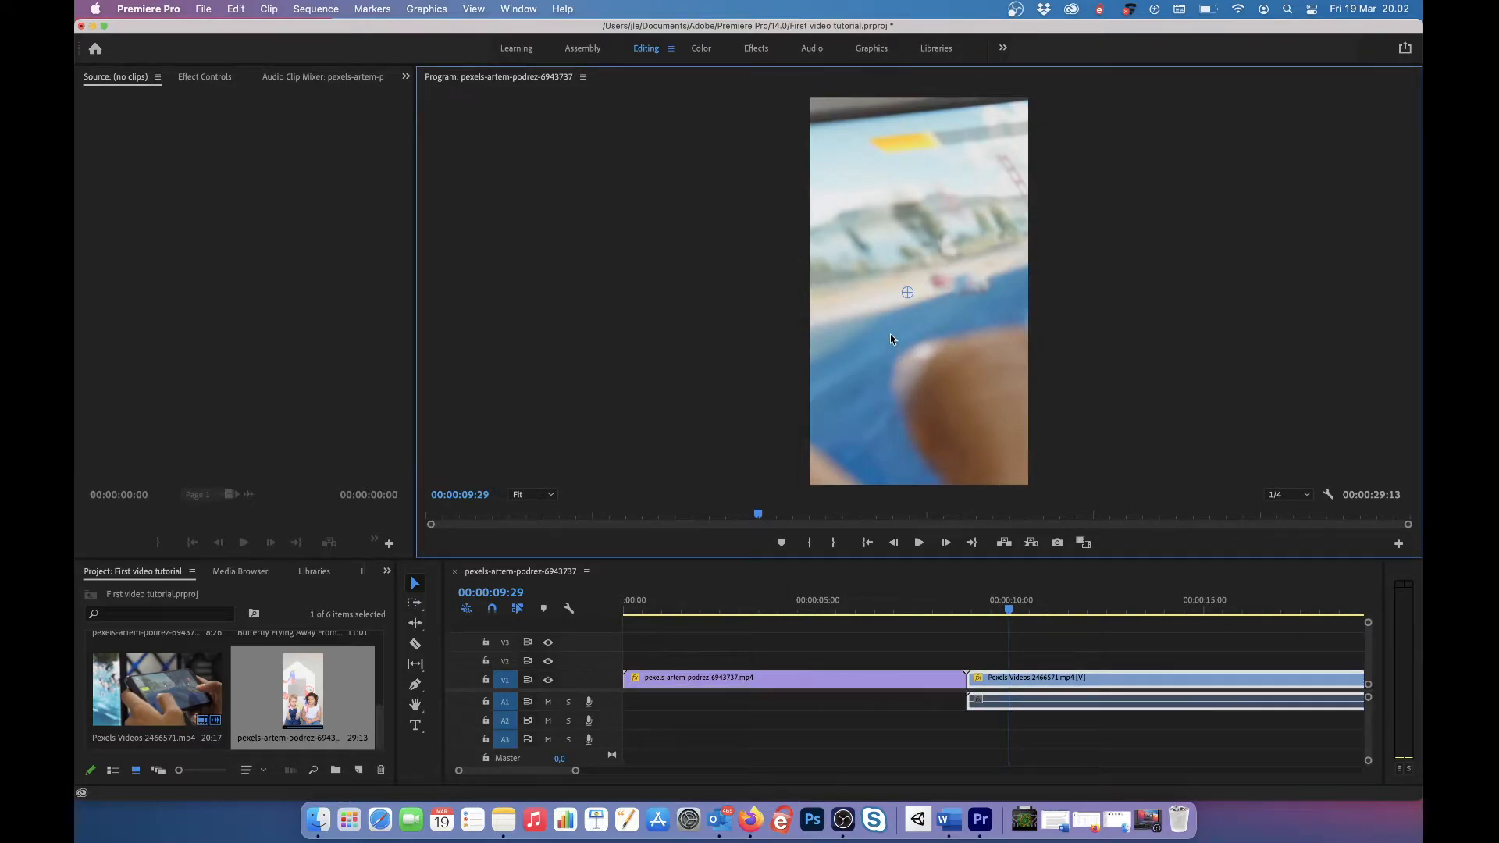
pyautogui.press('Right')
pyautogui.press('Right')
pyautogui.press('Right')
pyautogui.press('Right')
pyautogui.press('Right')
pyautogui.press('Right')
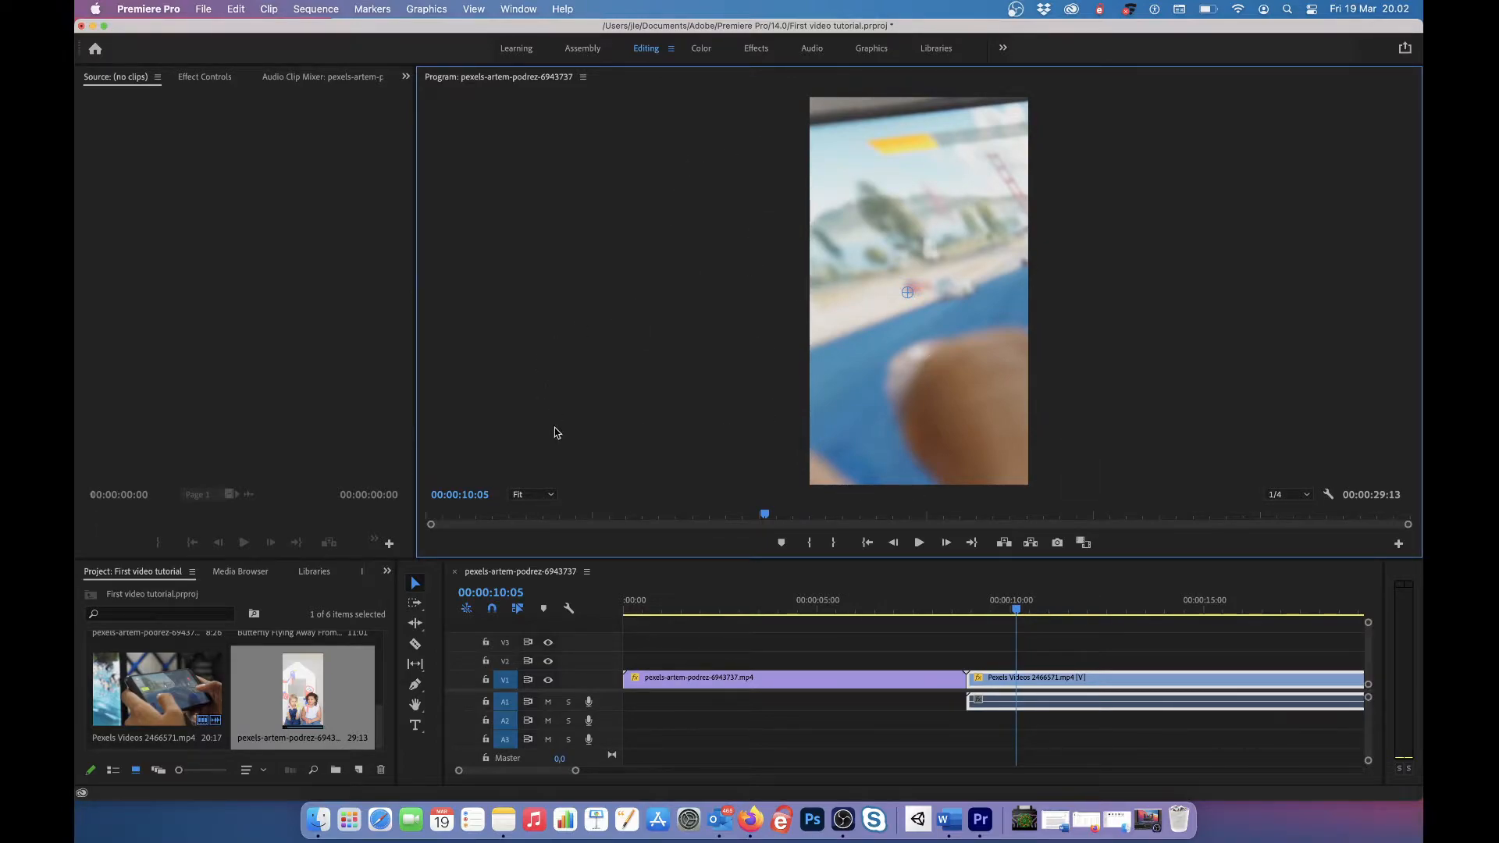
pyautogui.click(550, 496)
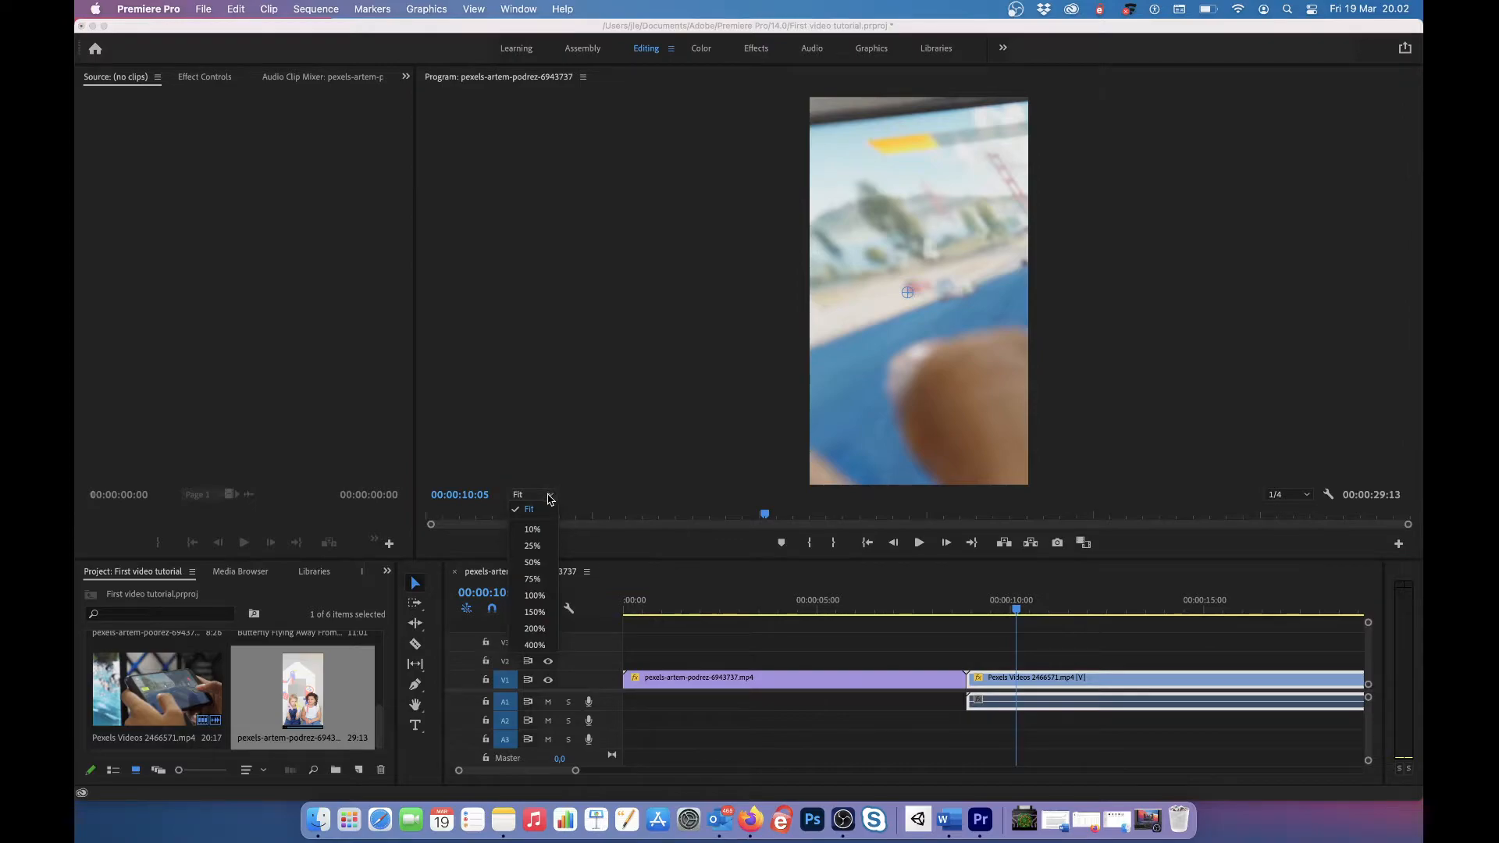
pyautogui.click(534, 547)
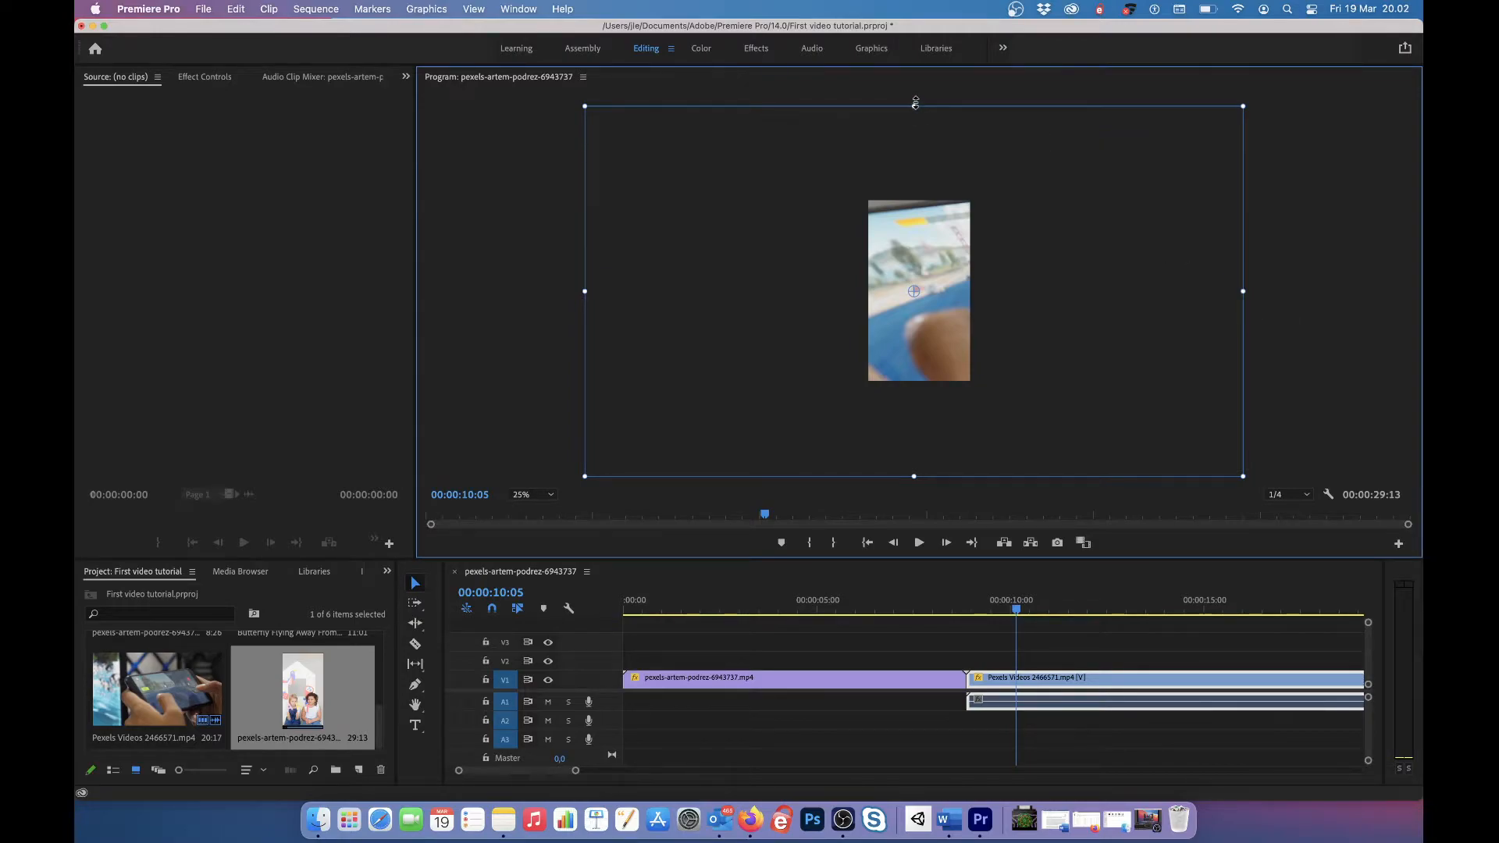
pyautogui.moveTo(915, 102); pyautogui.dragTo(921, 195)
pyautogui.click(968, 141)
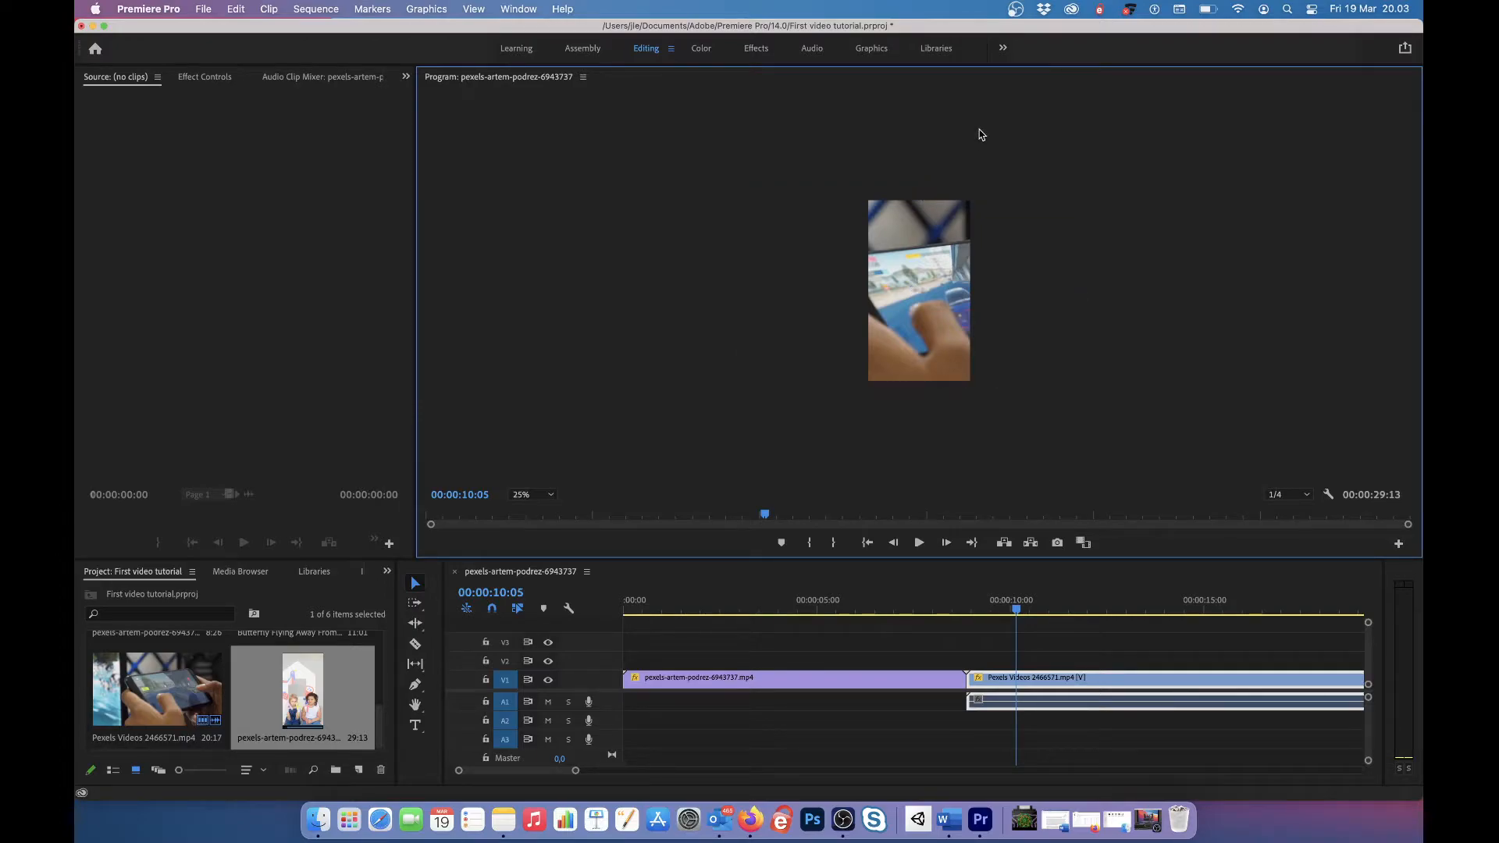
# View the program monitor at 50% zoom and set its zoom level back to Fit.
pyautogui.click(550, 498)
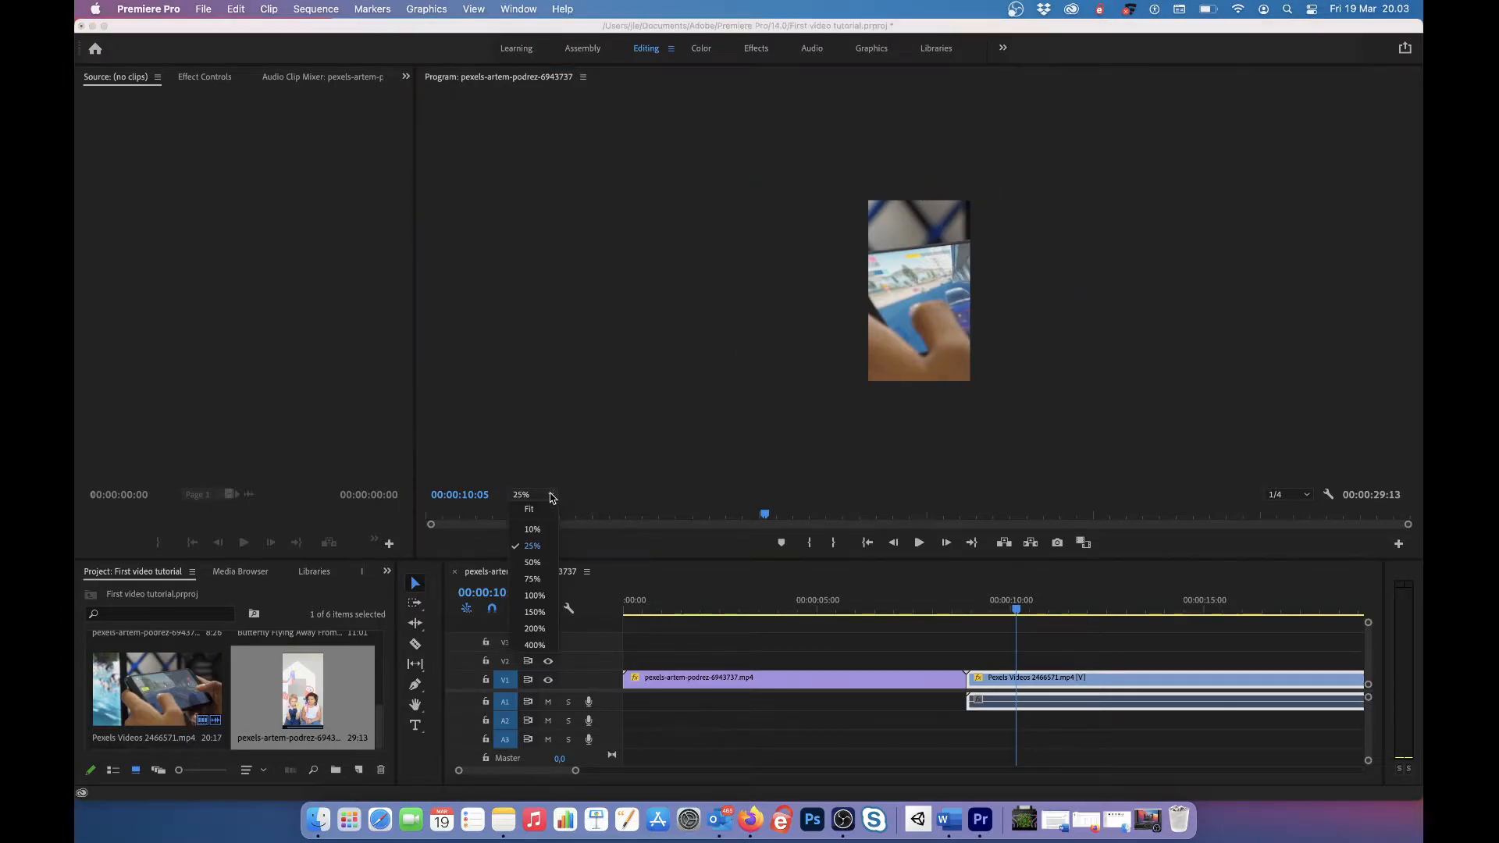
pyautogui.click(539, 566)
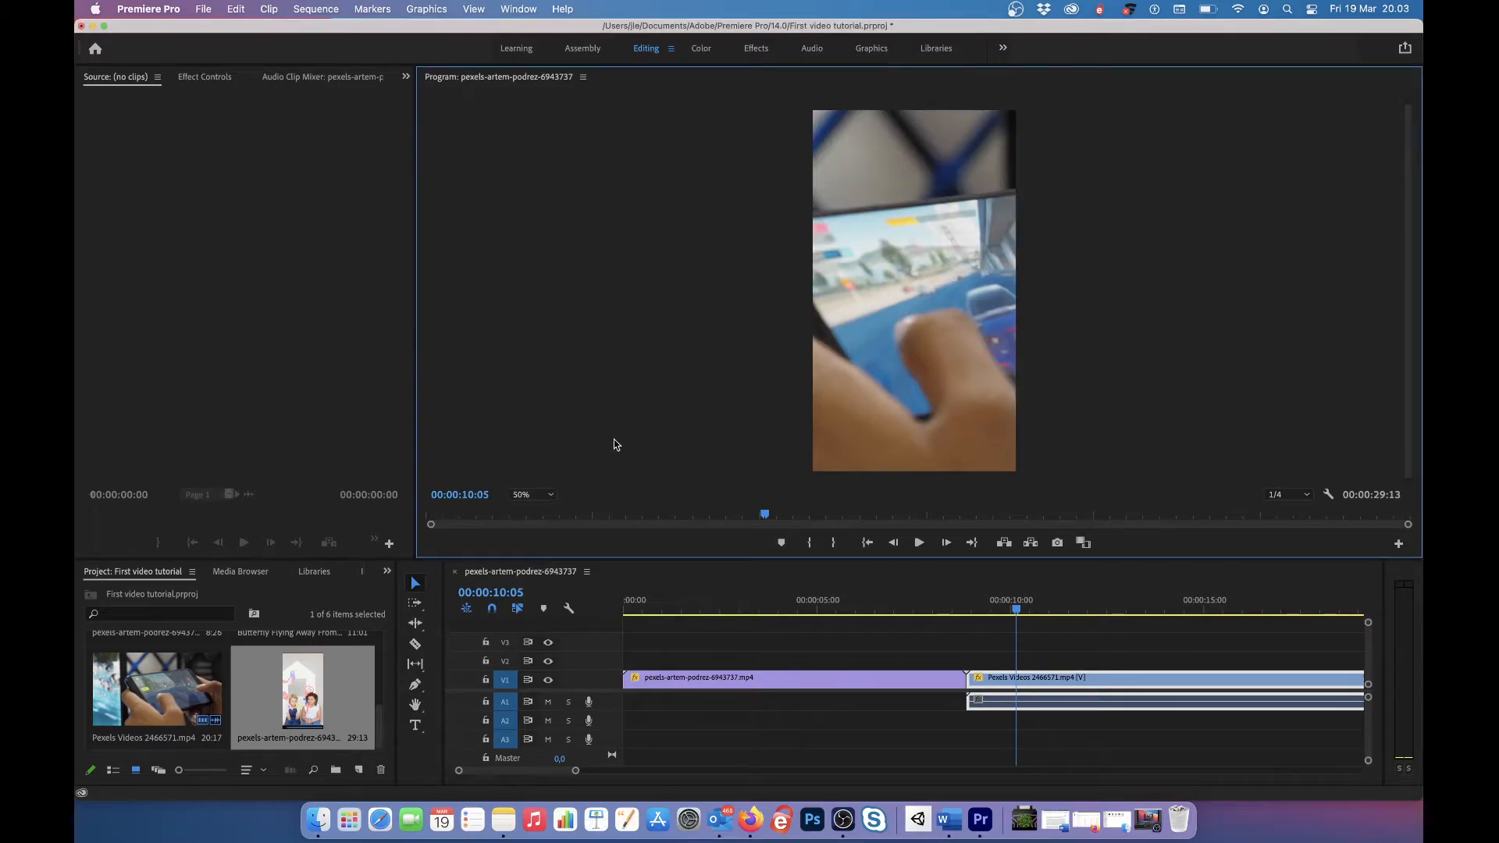
pyautogui.click(551, 497)
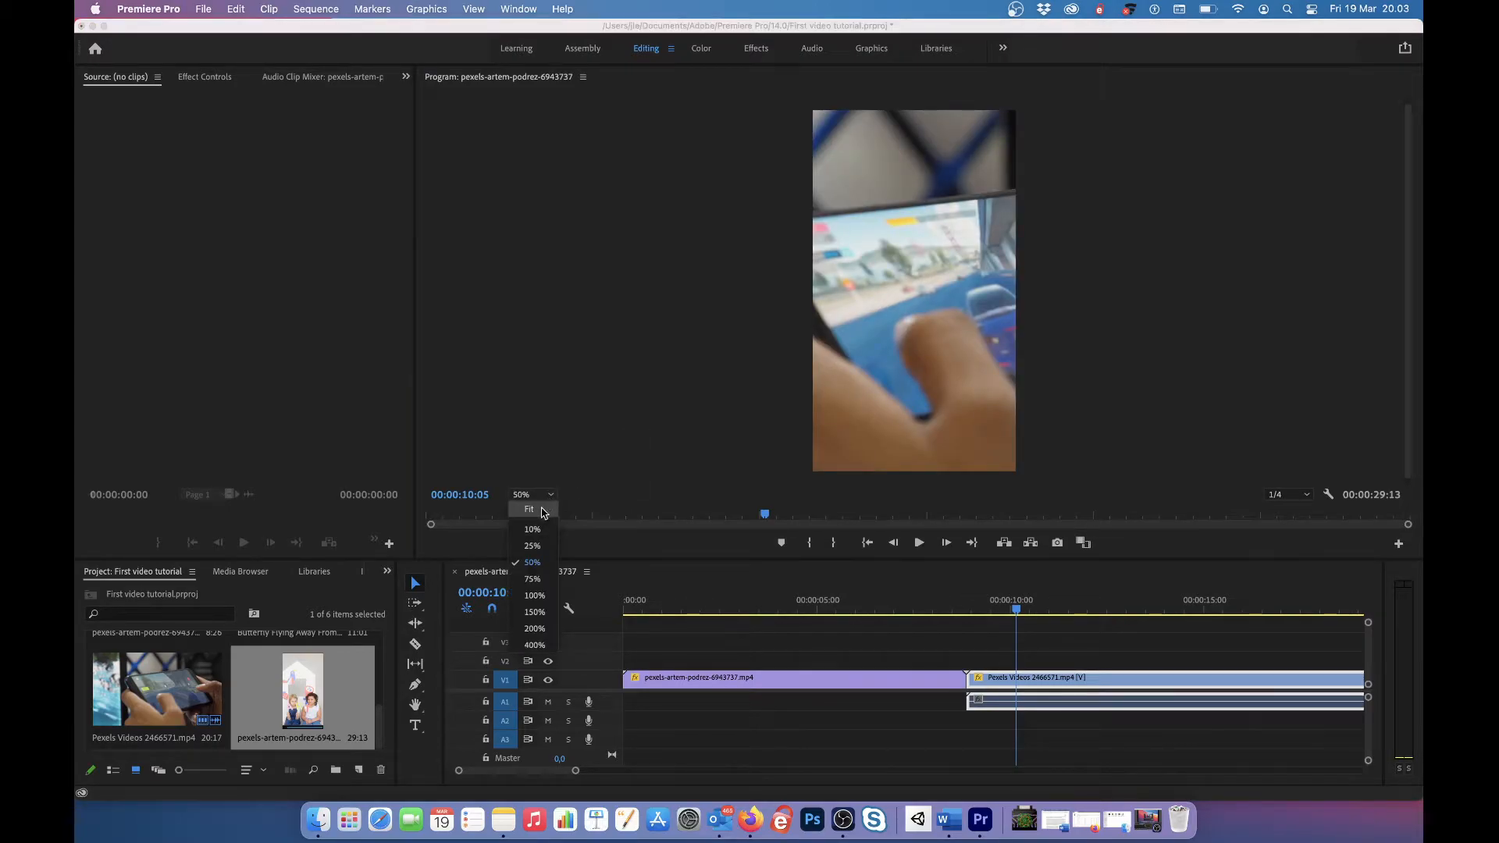
pyautogui.click(544, 510)
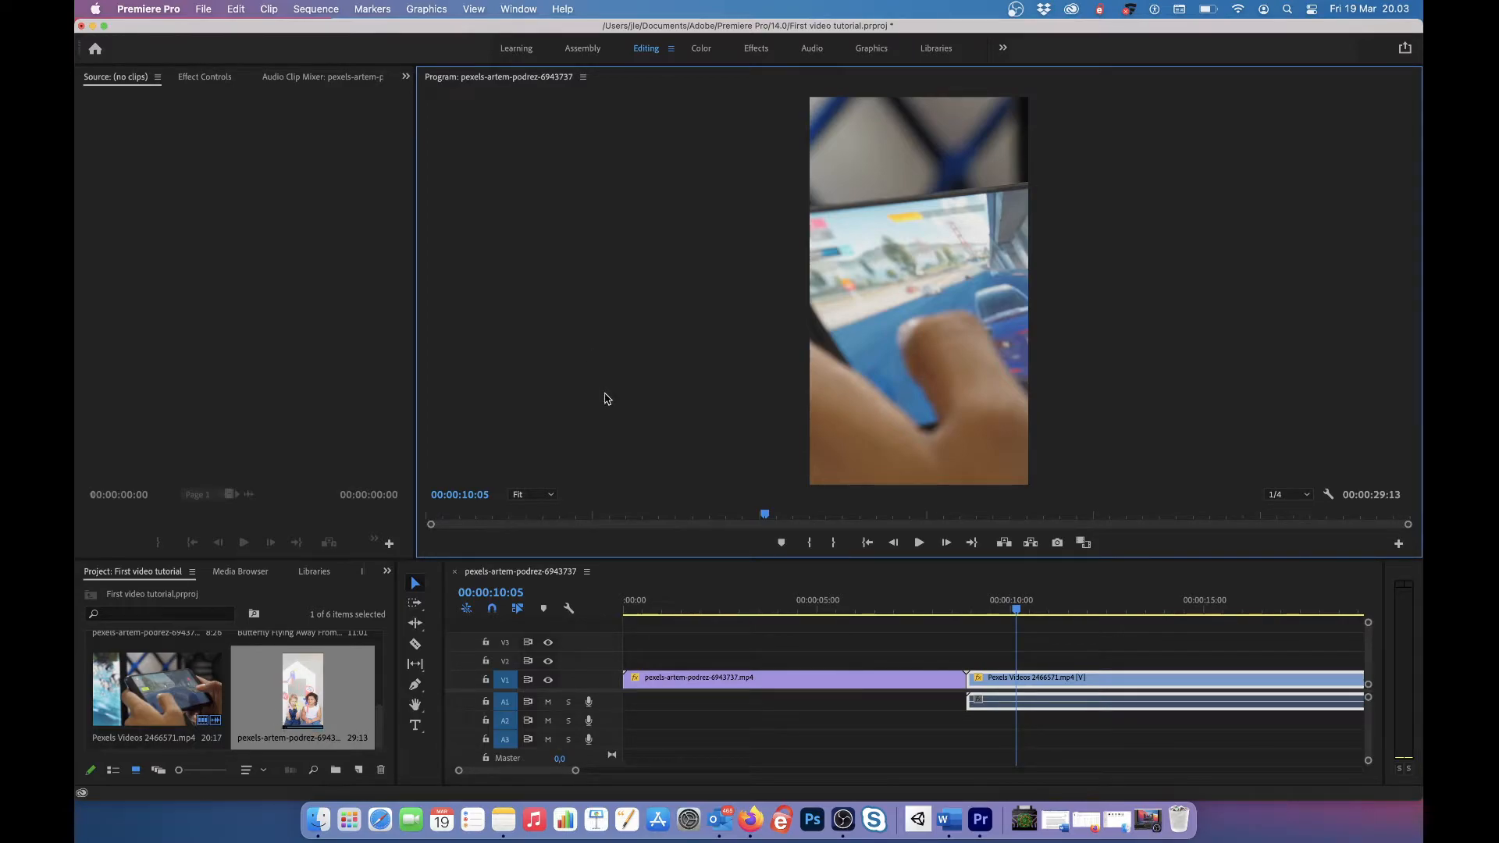
# Set the sequence frame size to 1920 horizontal by 1080 vertical and accept deleting all previews.
pyautogui.click(316, 9)
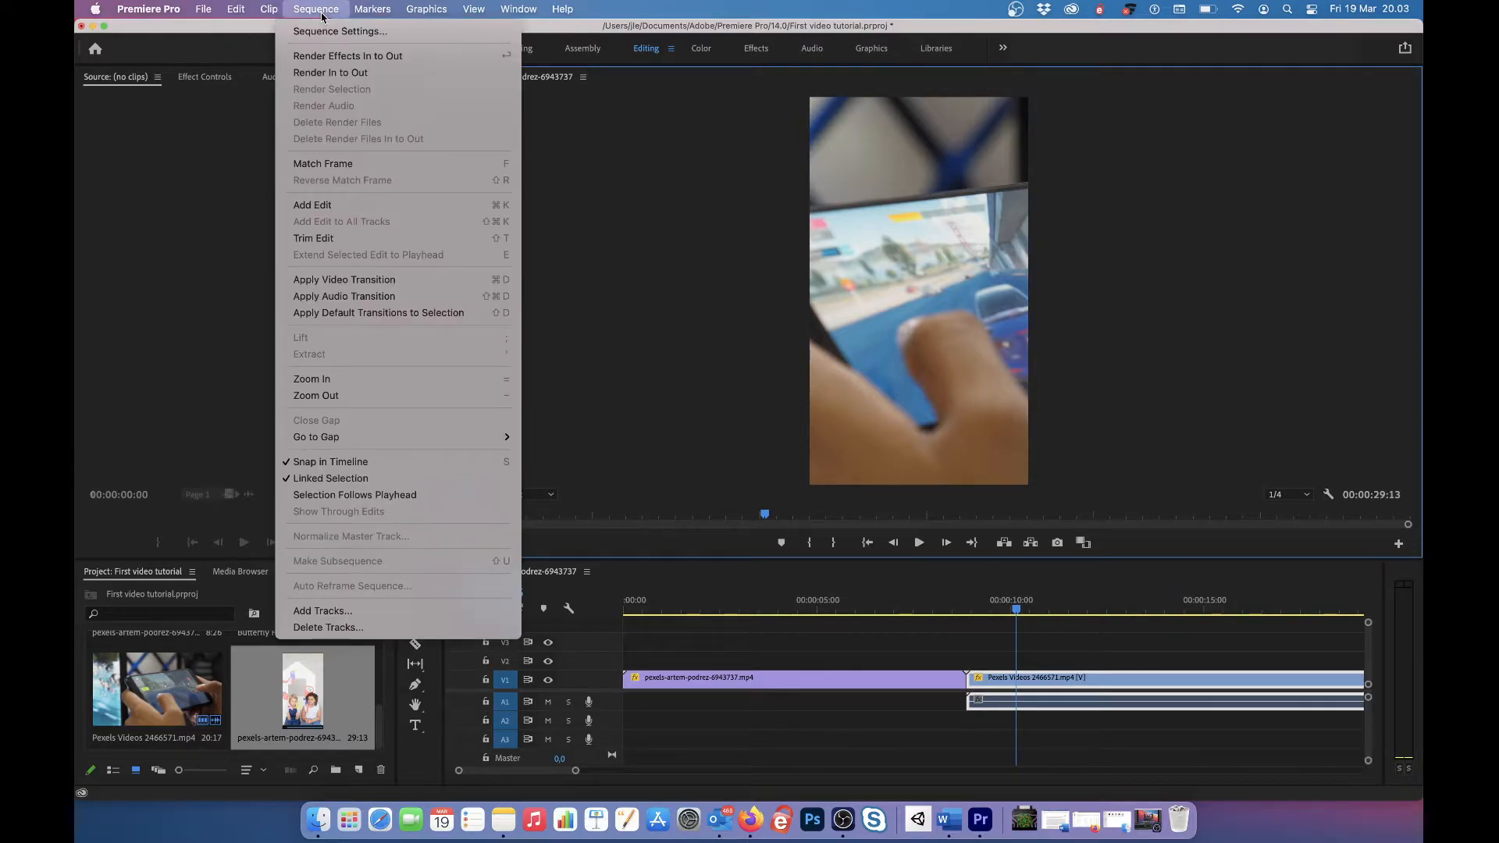
pyautogui.click(339, 35)
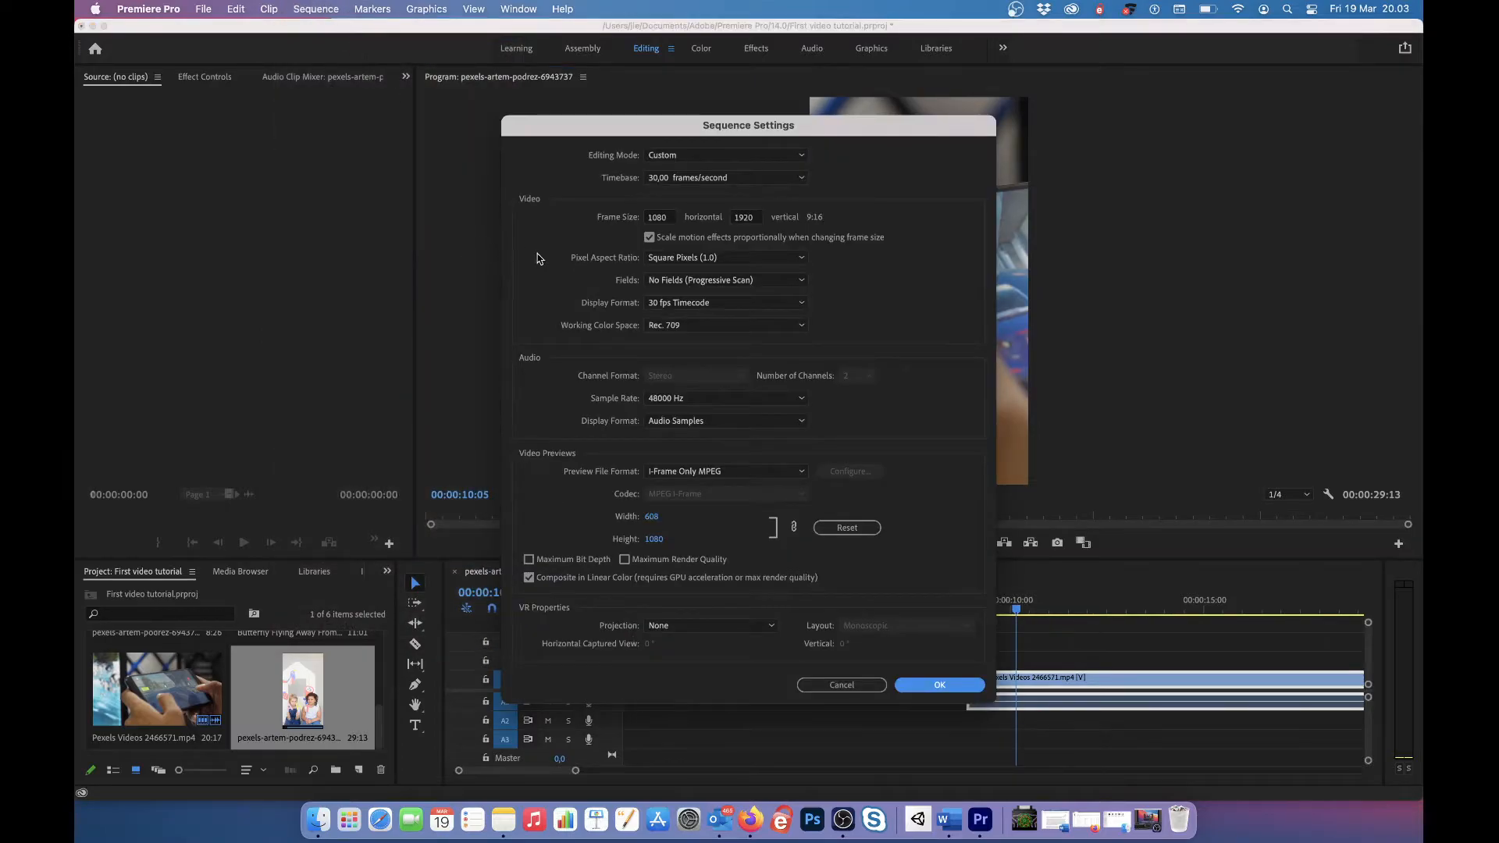
pyautogui.click(658, 219)
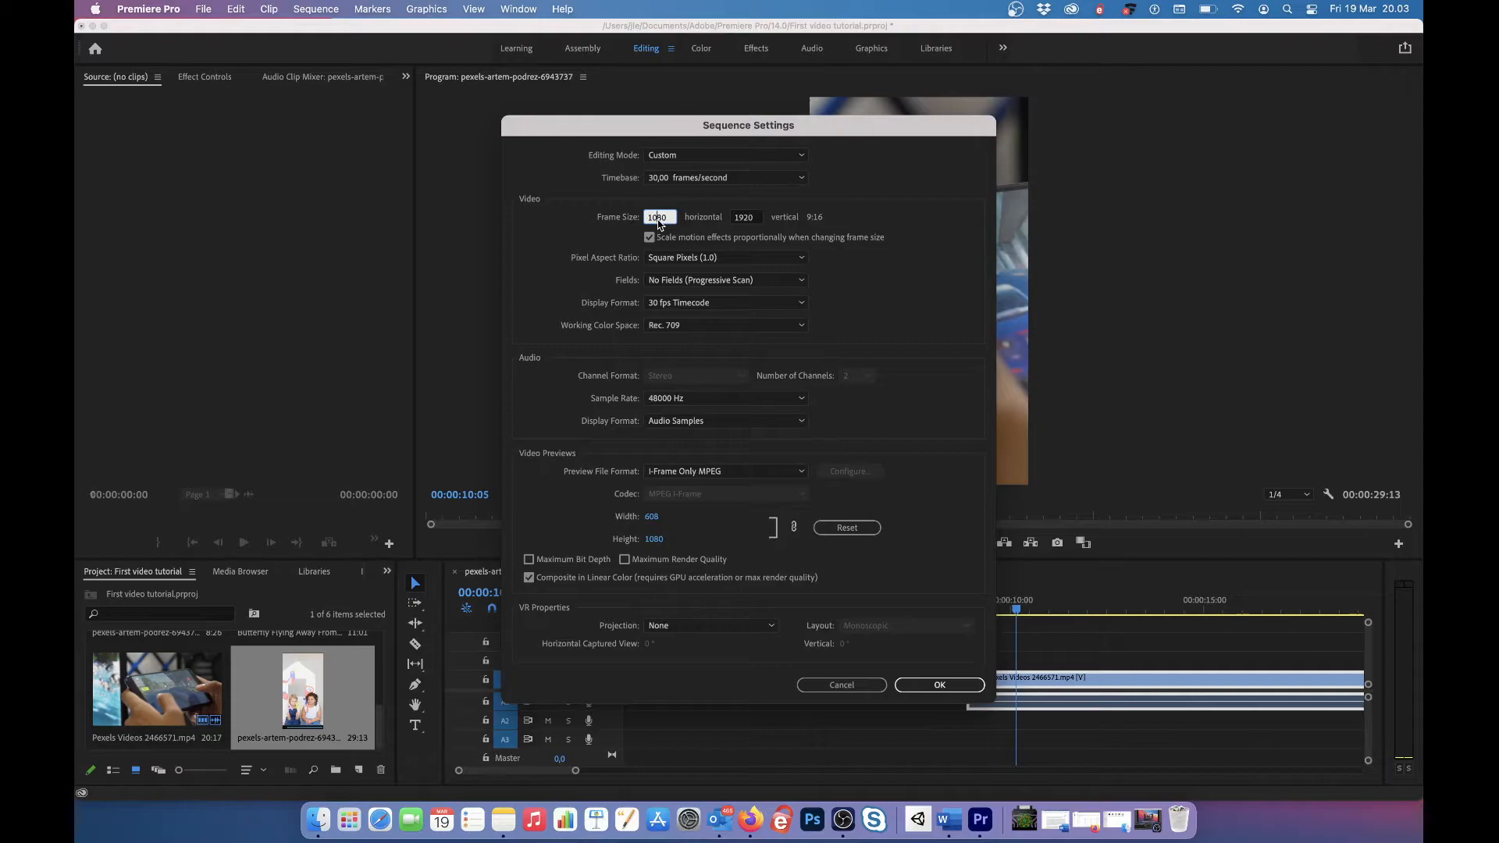
pyautogui.moveTo(673, 219); pyautogui.dragTo(643, 216)
pyautogui.write('192')
pyautogui.click(750, 219)
pyautogui.write('1')
pyautogui.click(875, 258)
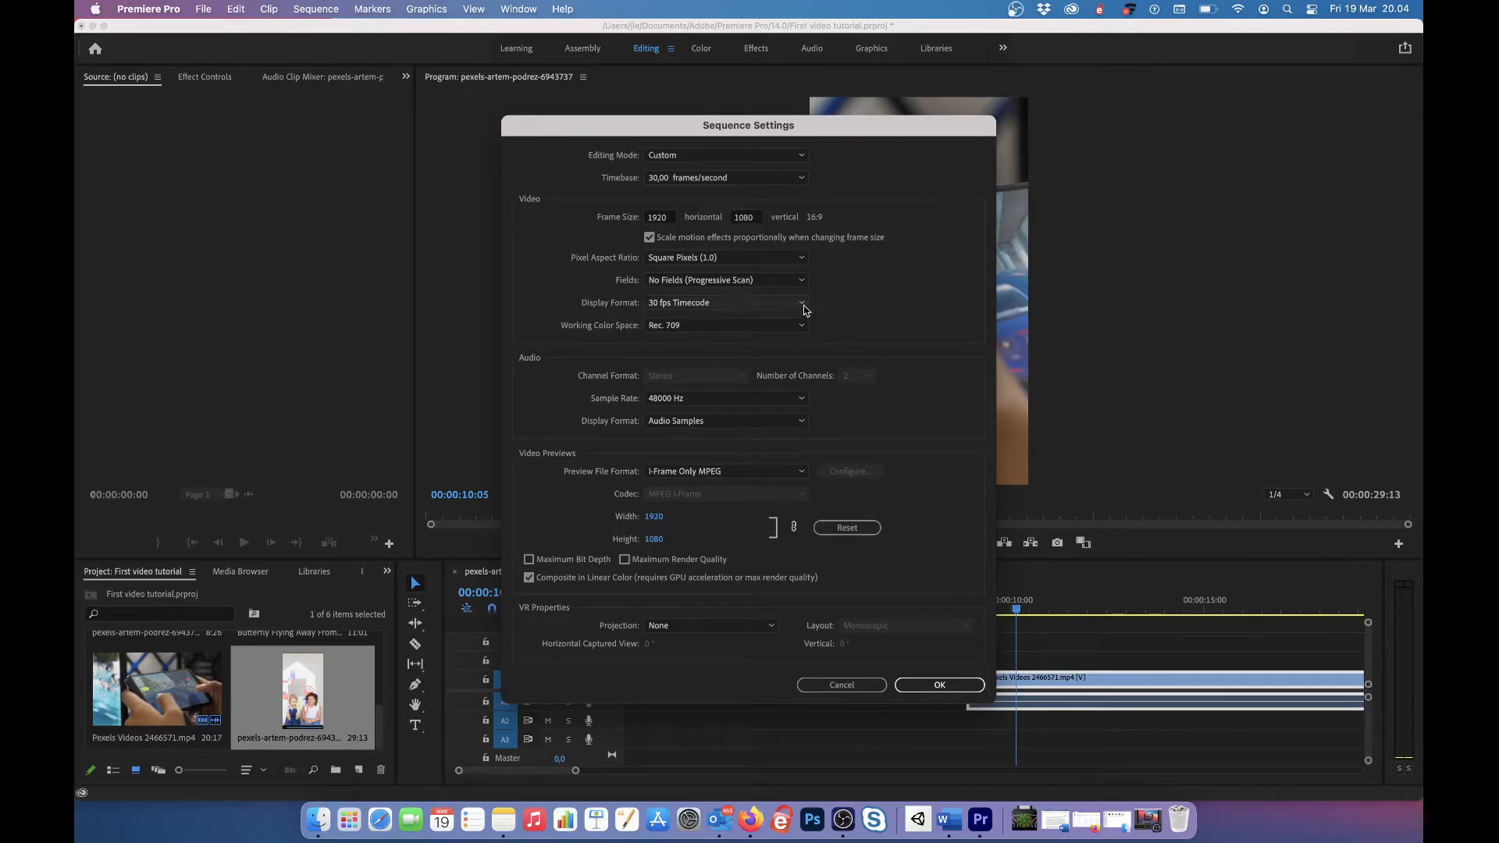
pyautogui.click(936, 686)
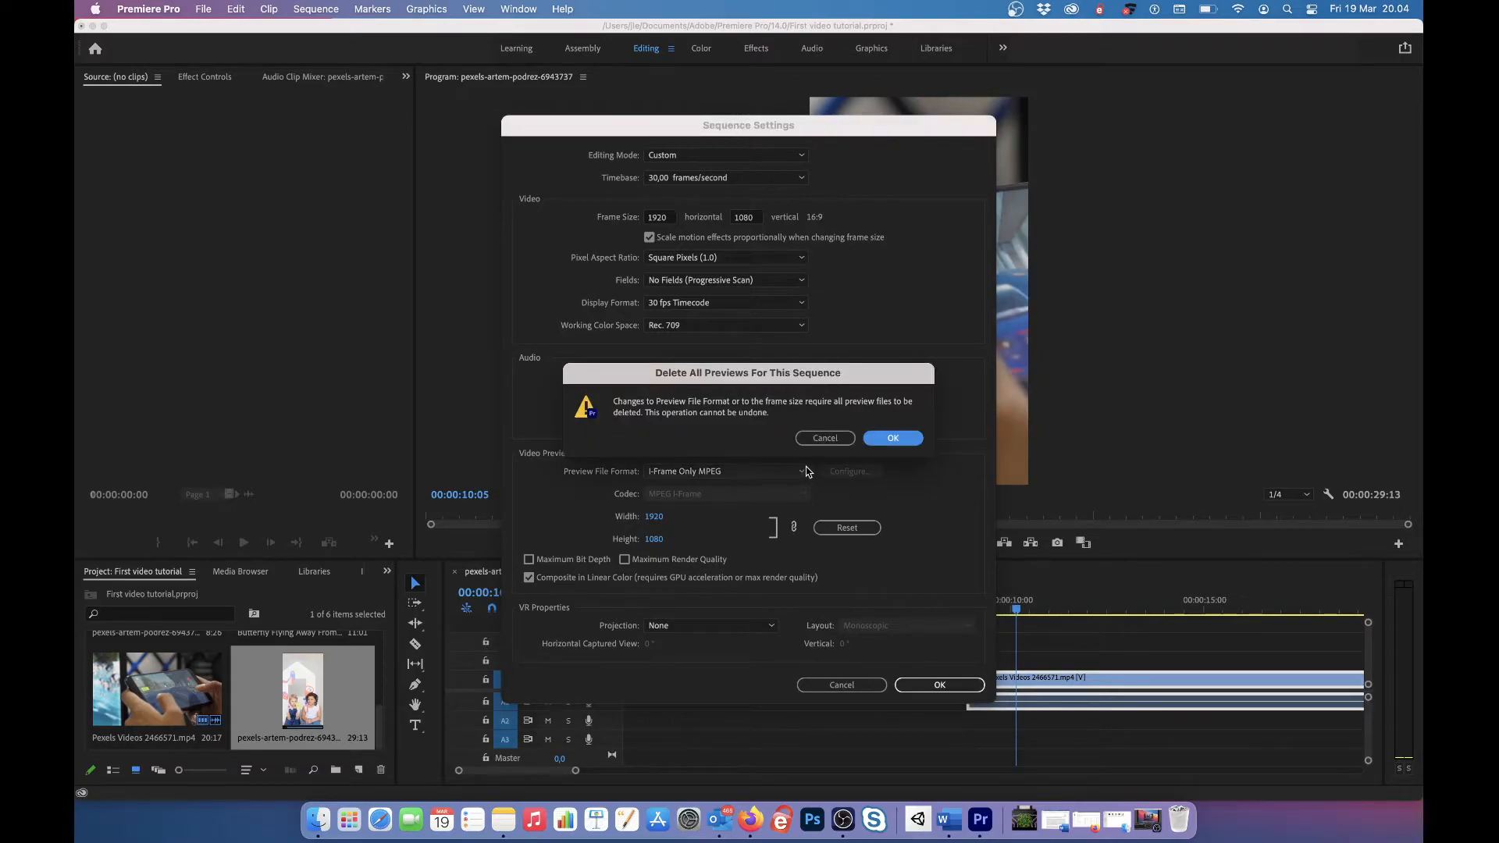
pyautogui.click(895, 444)
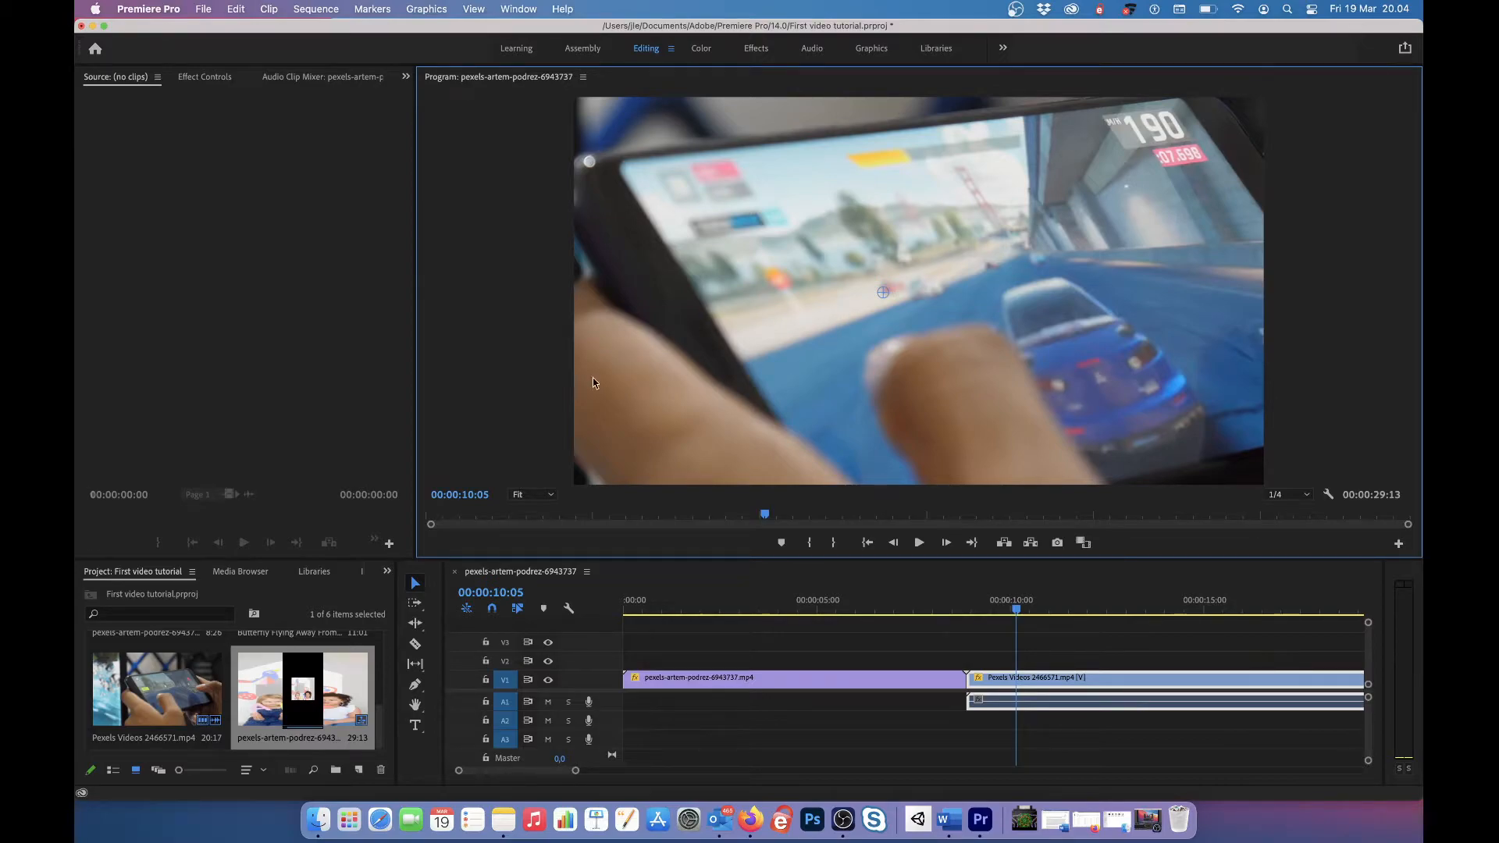
# Scale down the phone-gaming clip in the program monitor until it just covers the landscape frame, with the monitor zoomed to 25% and 50%.
pyautogui.click(552, 496)
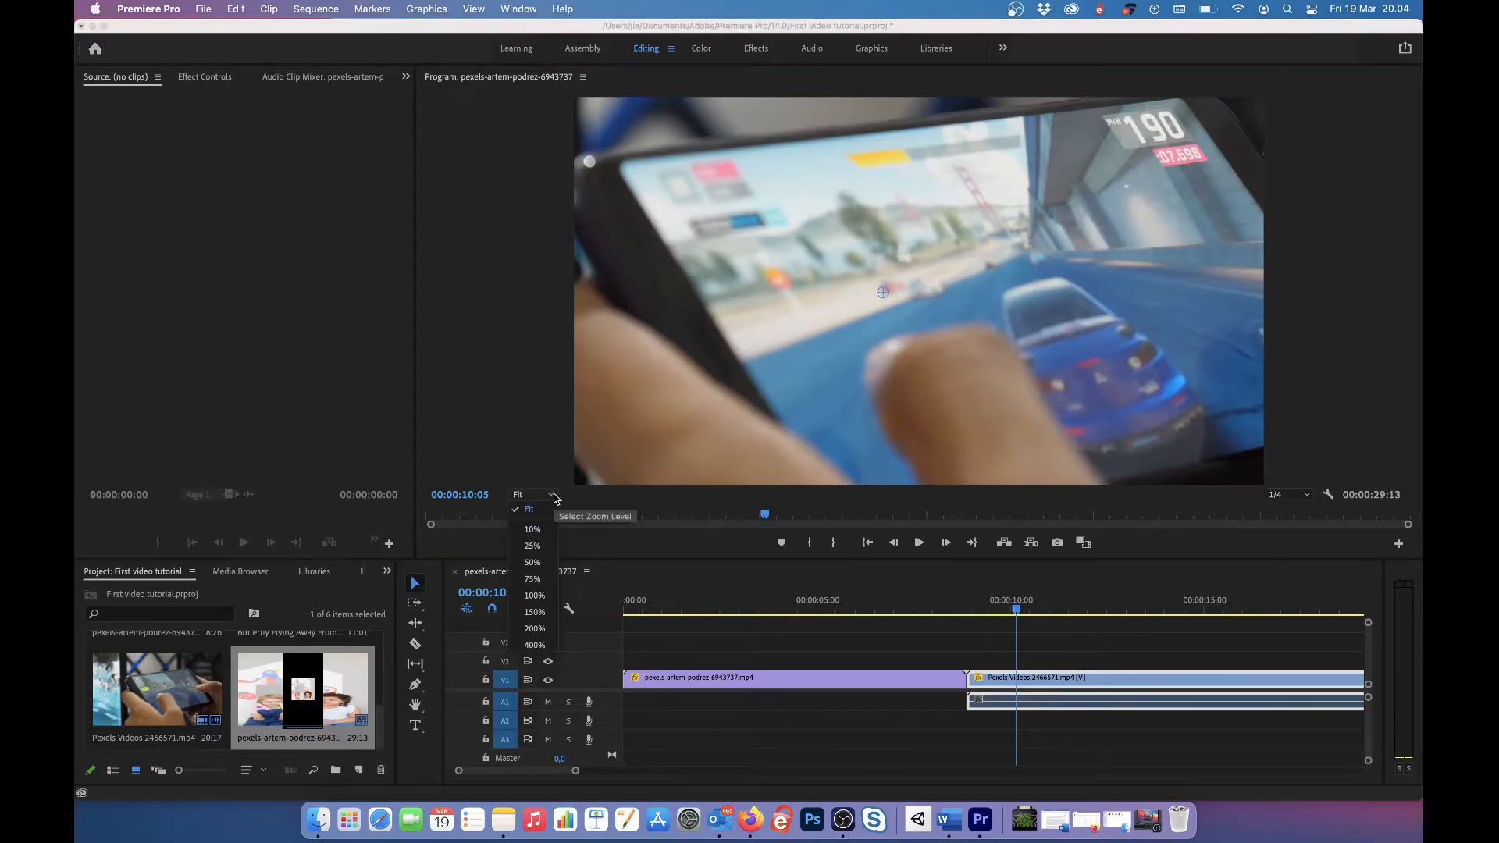
pyautogui.click(542, 549)
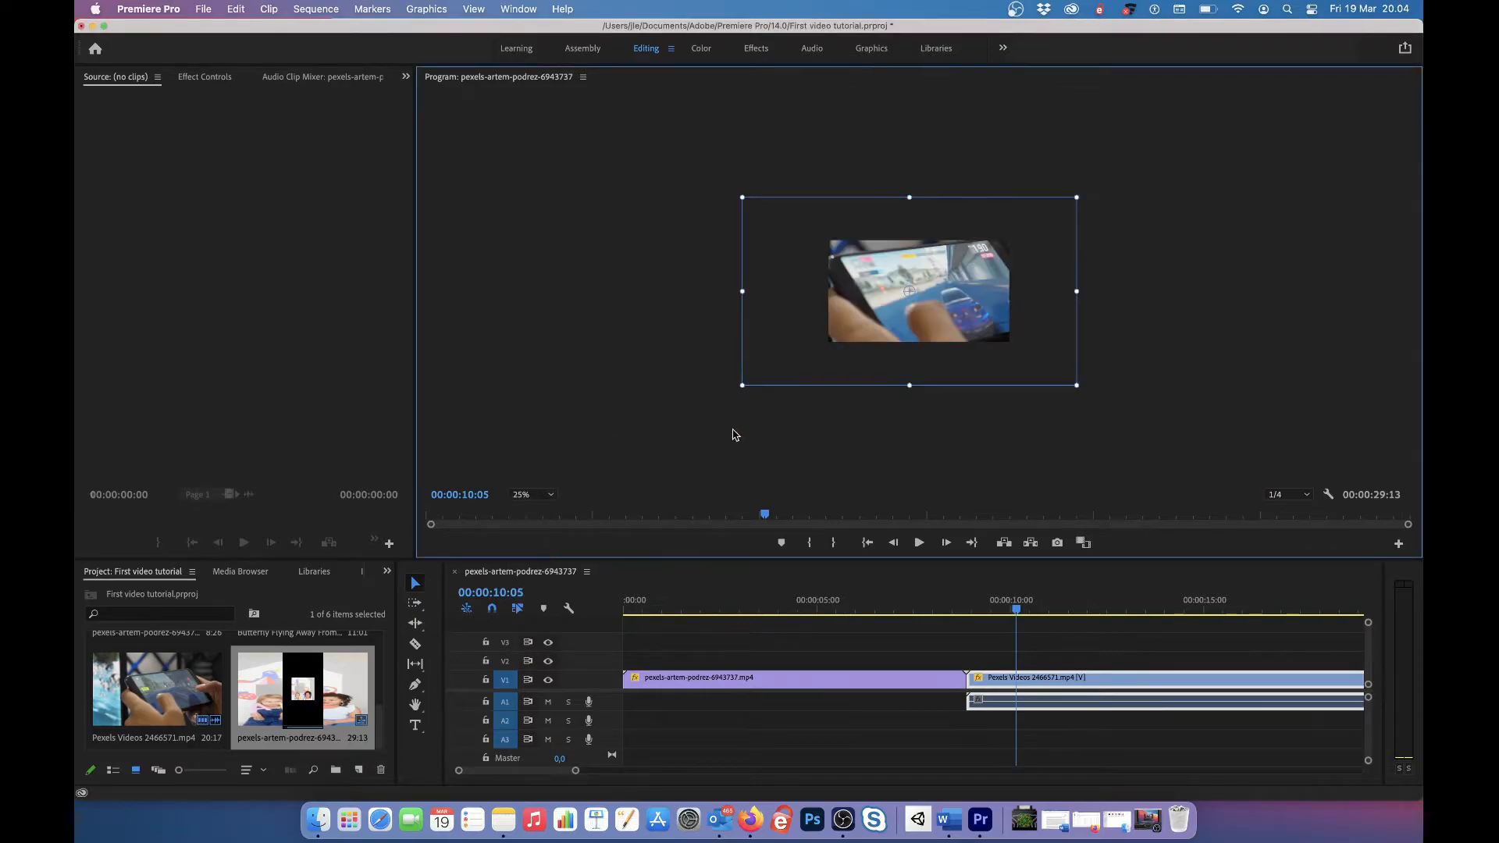
pyautogui.moveTo(1076, 388); pyautogui.dragTo(965, 328)
pyautogui.click(532, 494)
pyautogui.click(537, 569)
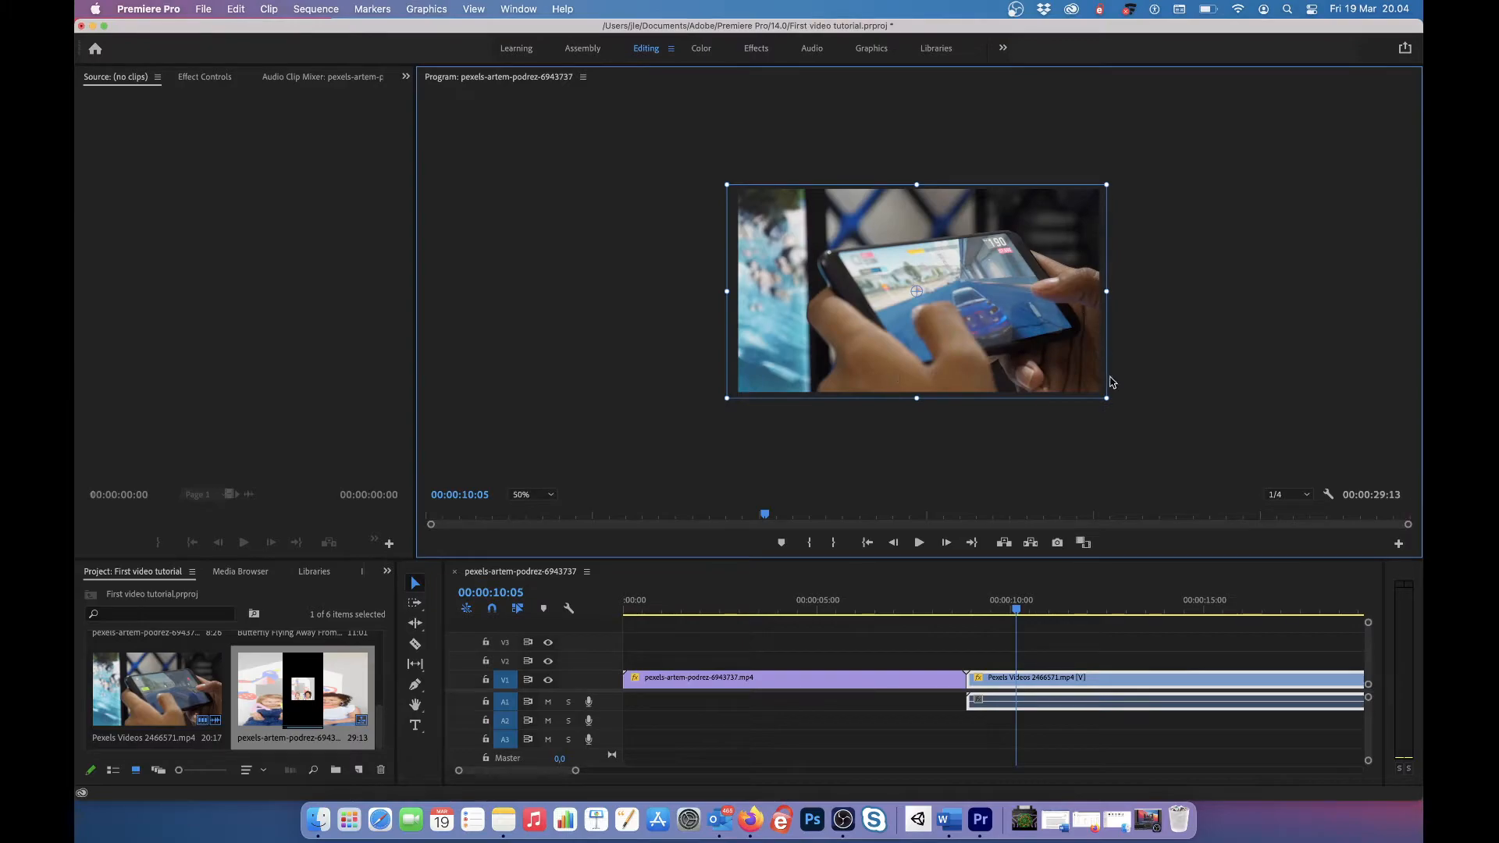
pyautogui.click(987, 134)
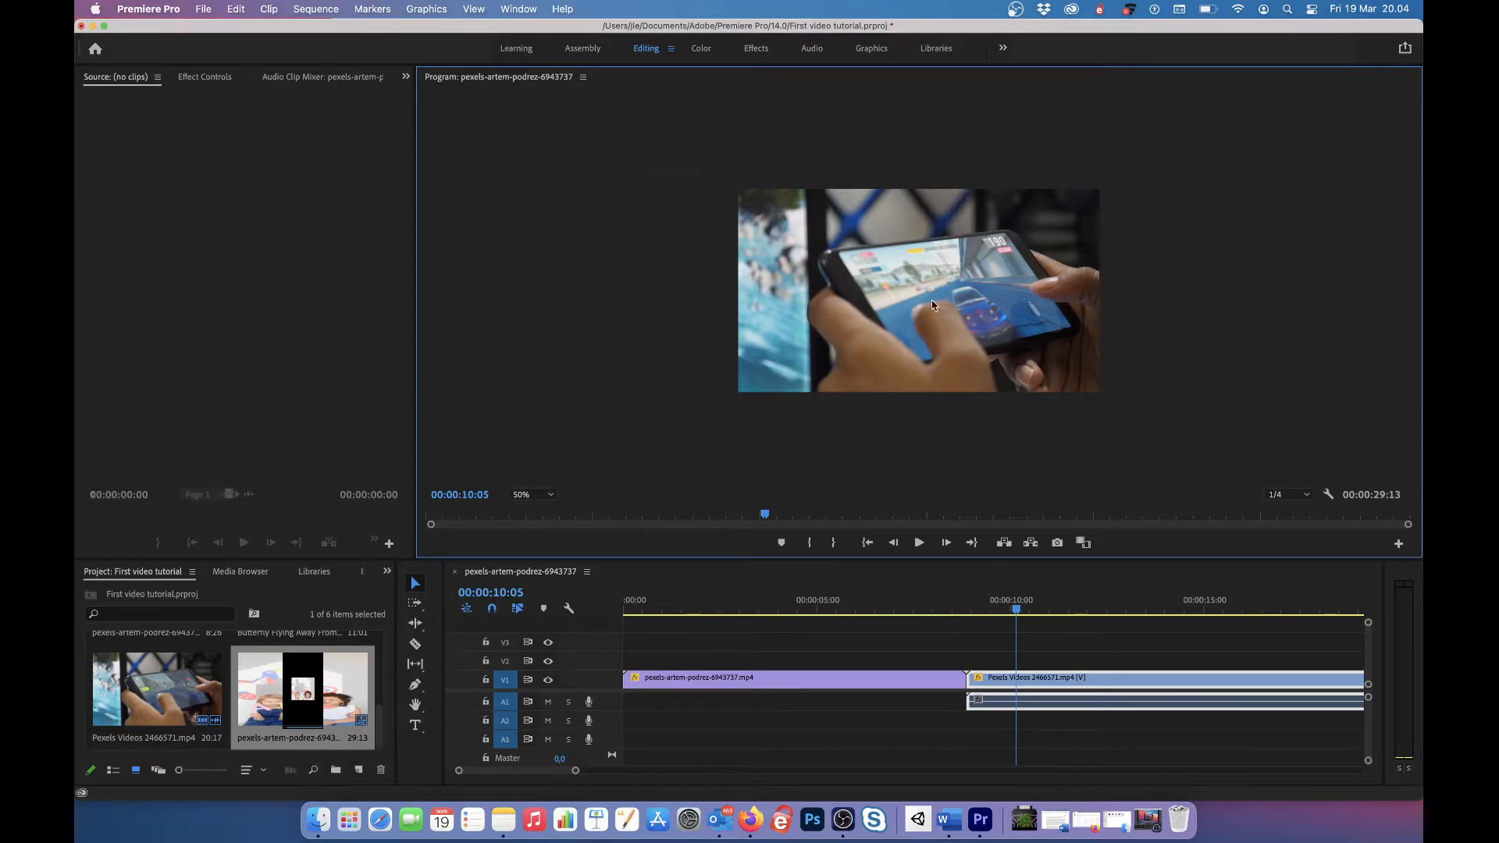
# At 00:00:04:28, enlarge the clip of the two children to fill the frame width and shift it up to frame their faces.
pyautogui.click(1015, 611)
pyautogui.moveTo(1011, 613); pyautogui.dragTo(812, 611)
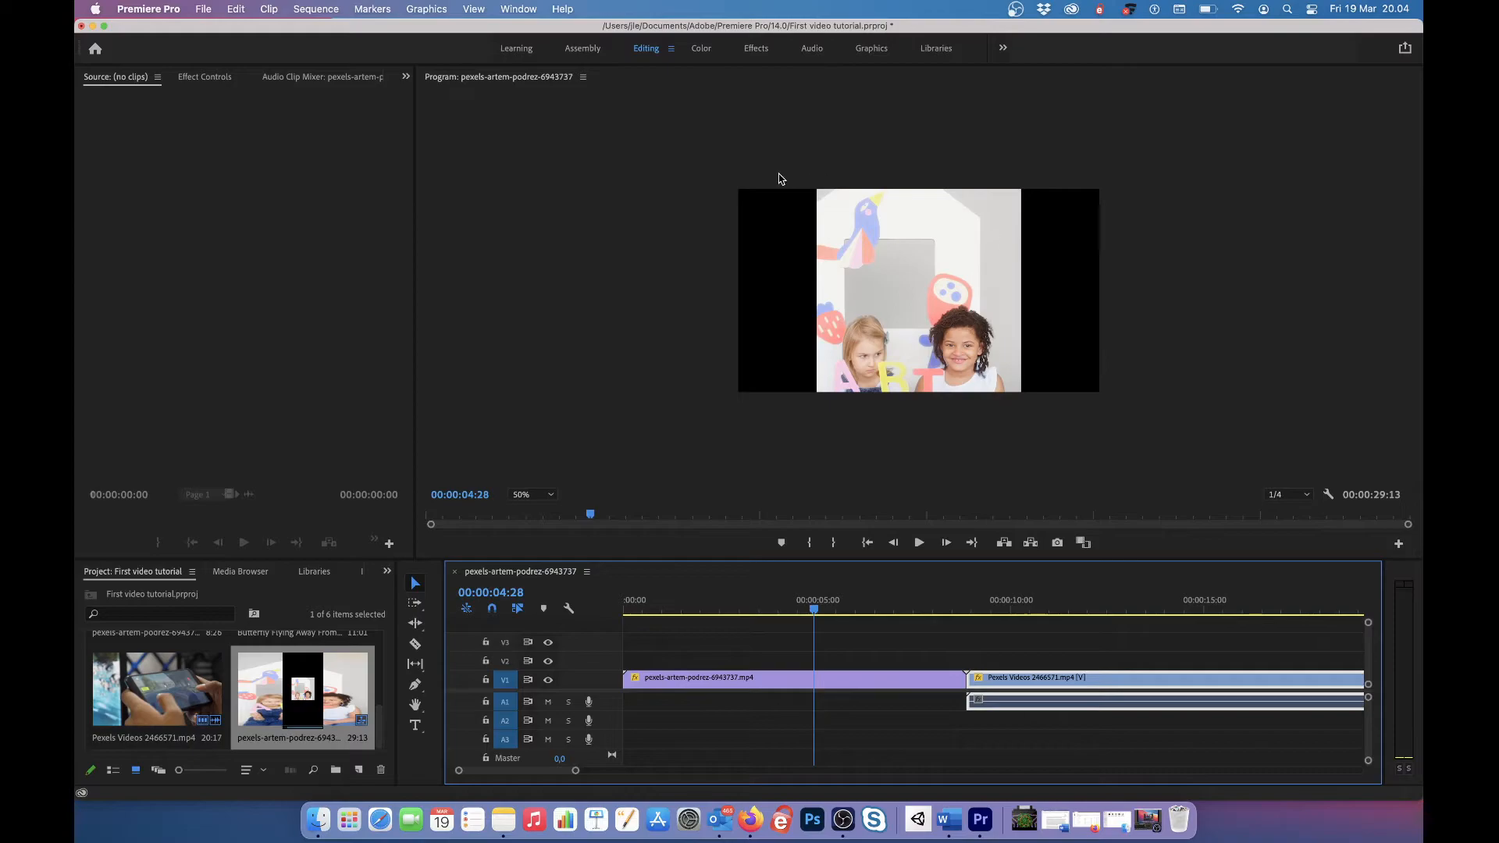
pyautogui.click(910, 241)
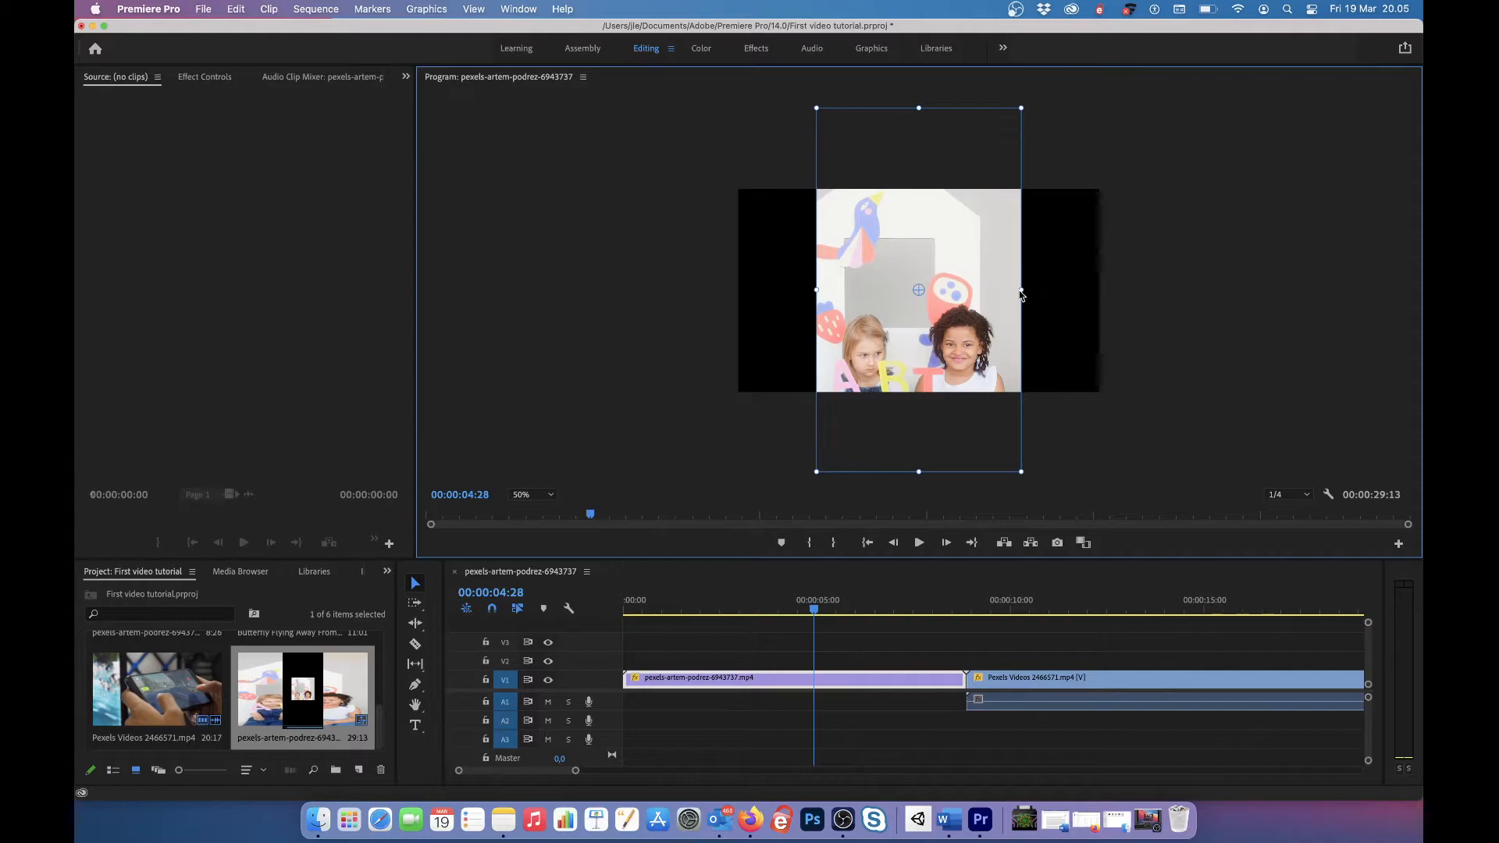
pyautogui.moveTo(1021, 290); pyautogui.dragTo(1104, 290)
pyautogui.moveTo(985, 363); pyautogui.dragTo(984, 233)
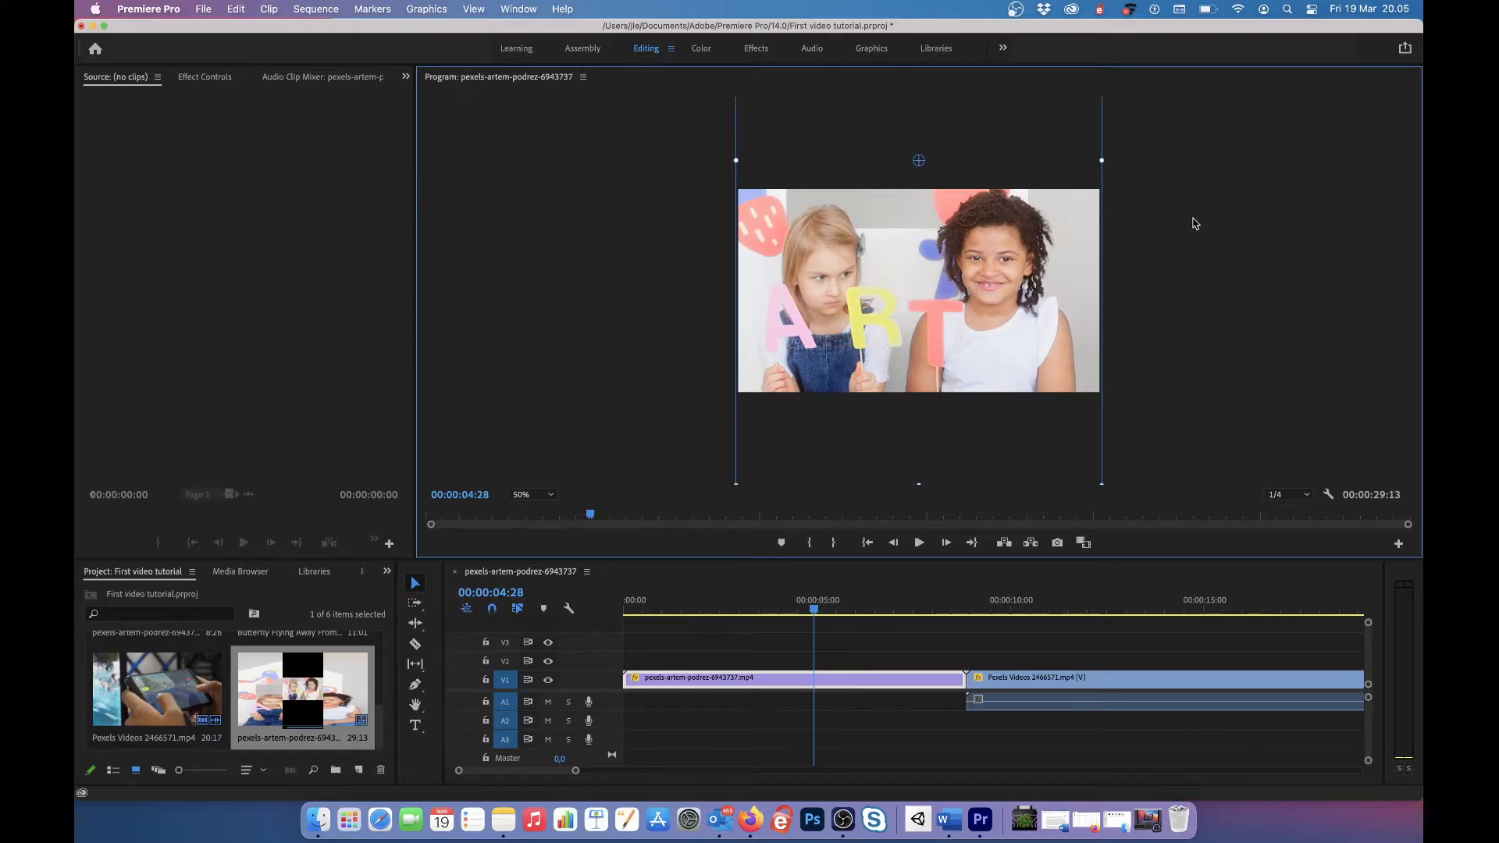
# Return the playhead to the start of the sequence and save the project.
pyautogui.click(817, 611)
pyautogui.moveTo(816, 611); pyautogui.dragTo(625, 611)
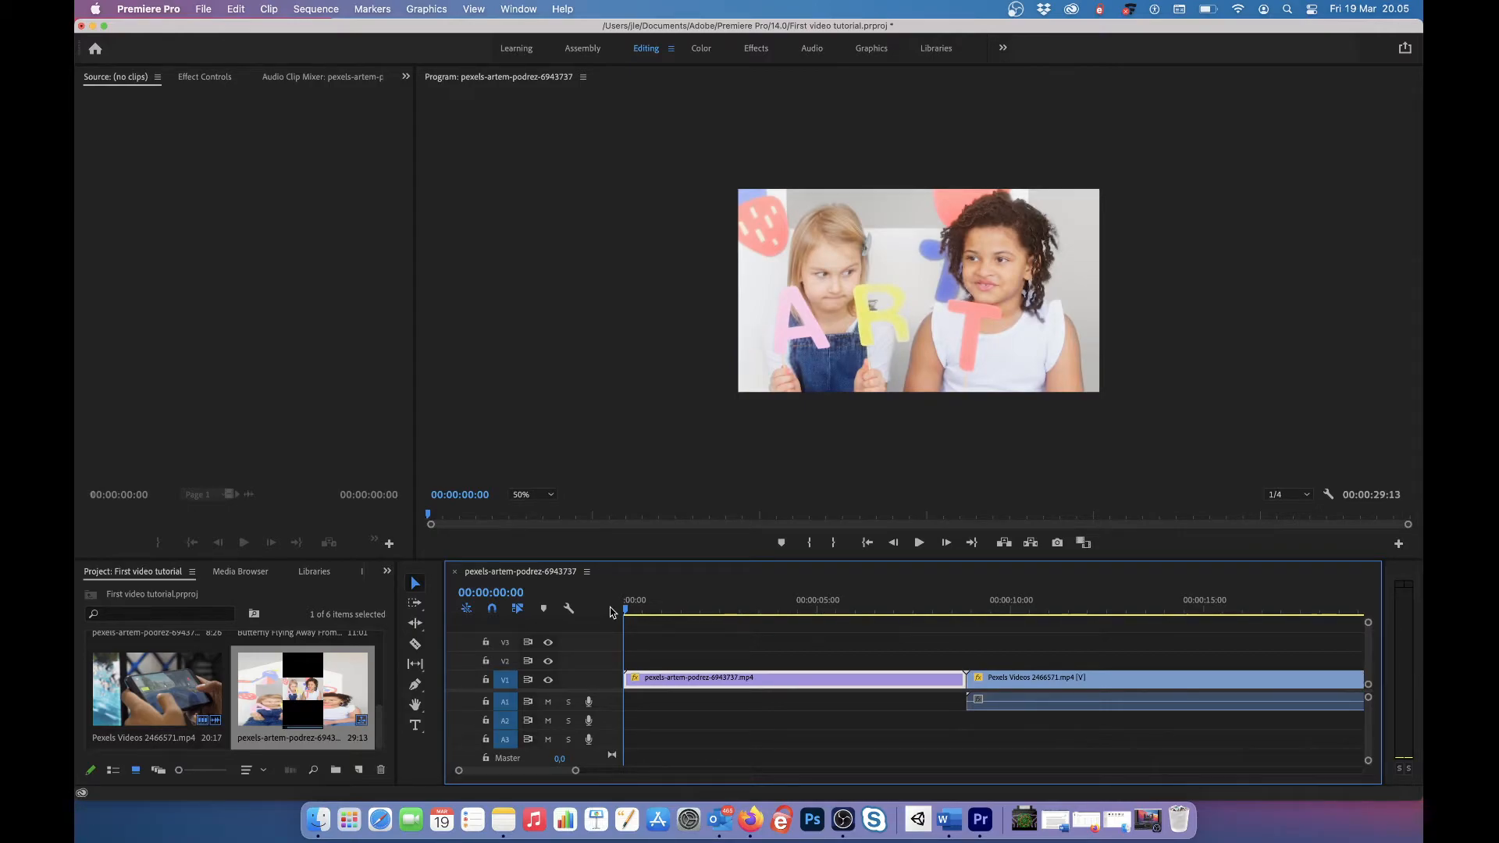
pyautogui.press('cmd+s')
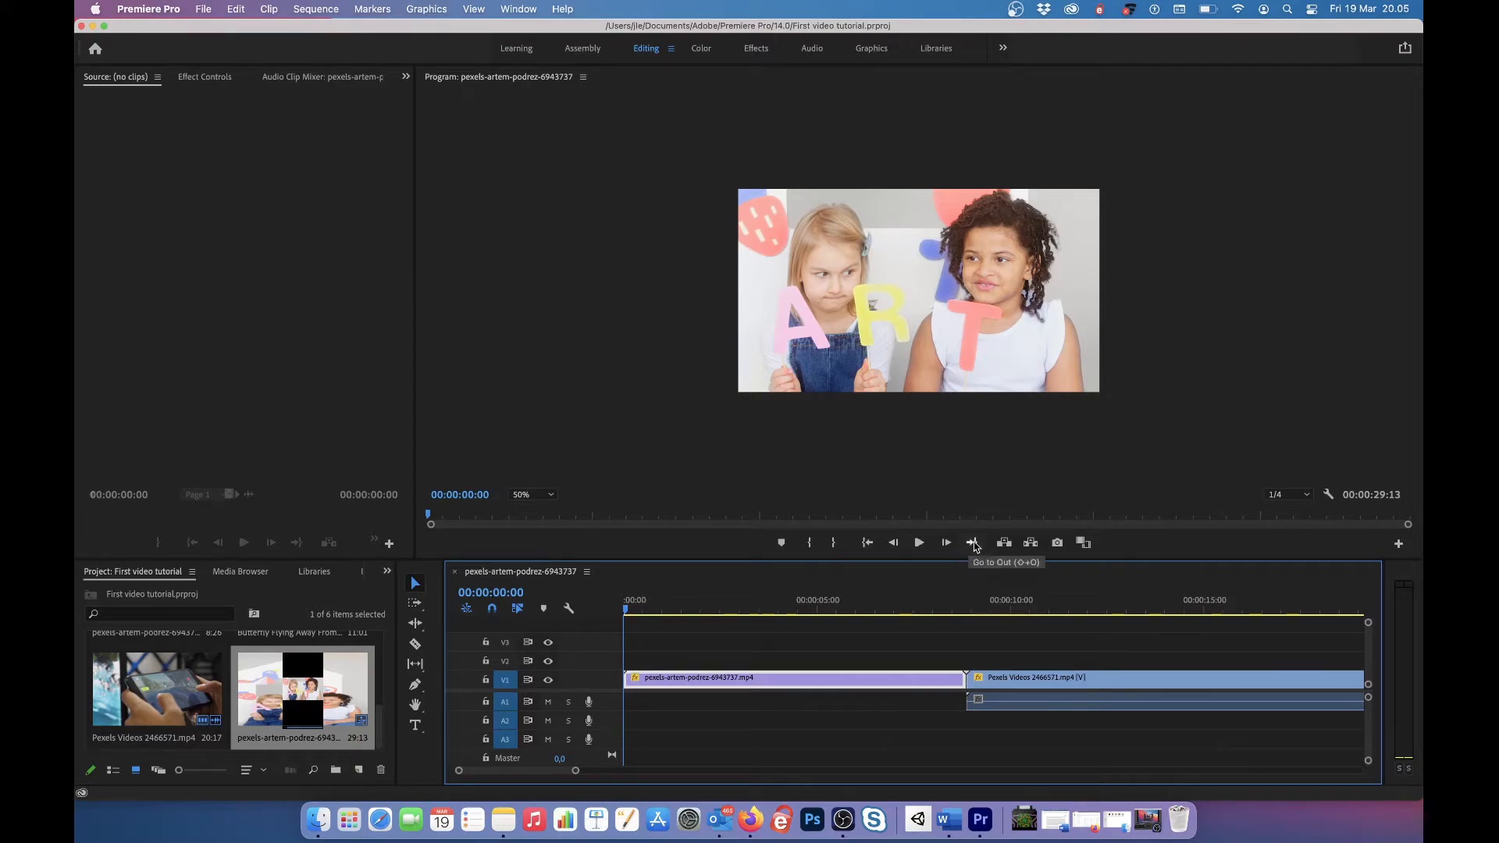
# Play the sequence from the start into the phone-gaming clip and review the playback resolution options, leaving 1/4 selected.
pyautogui.click(921, 545)
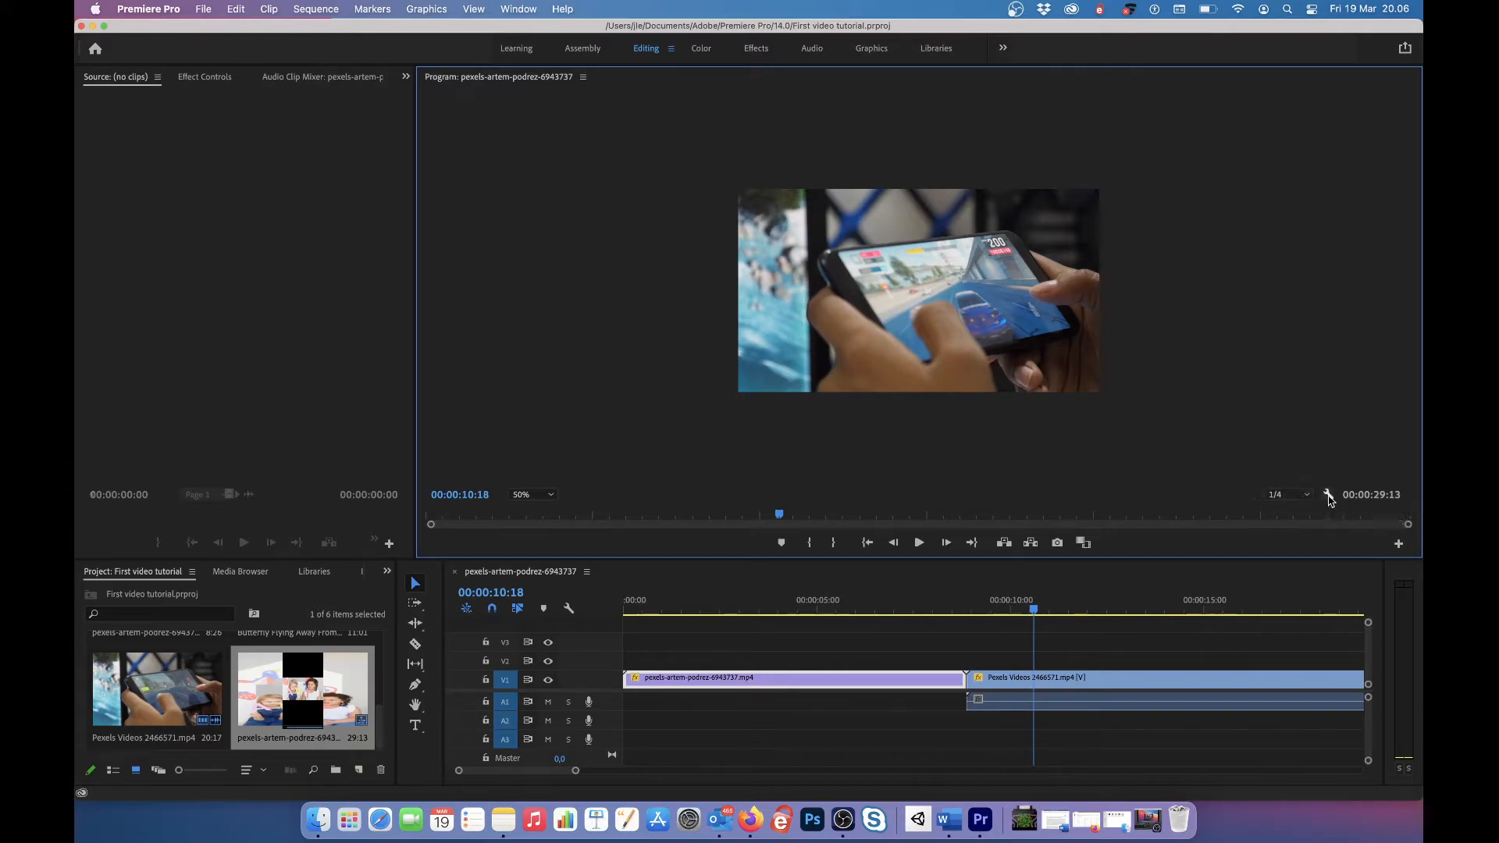
pyautogui.click(1302, 495)
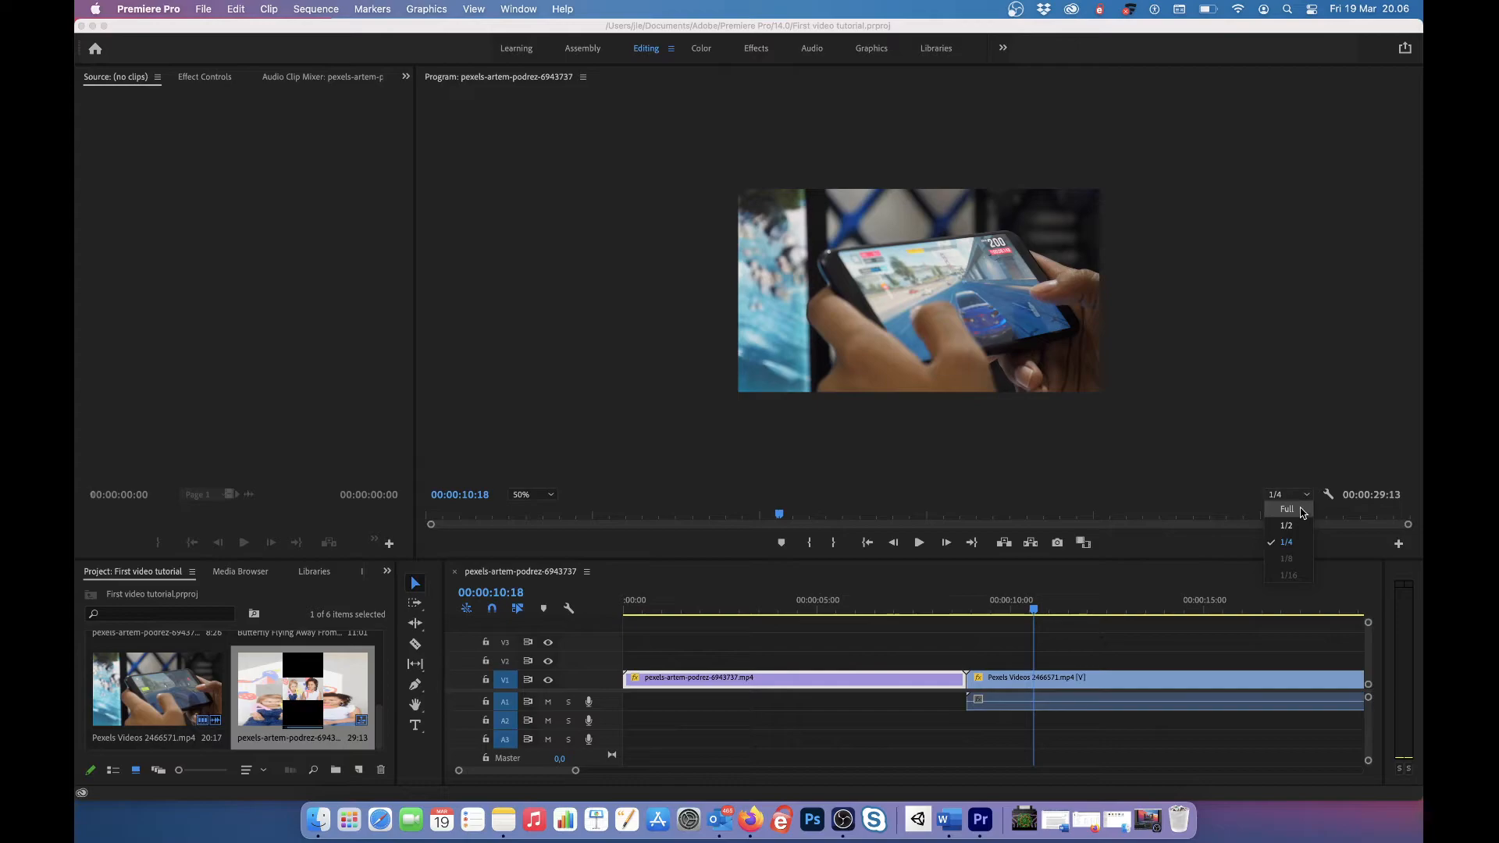
pyautogui.click(1302, 553)
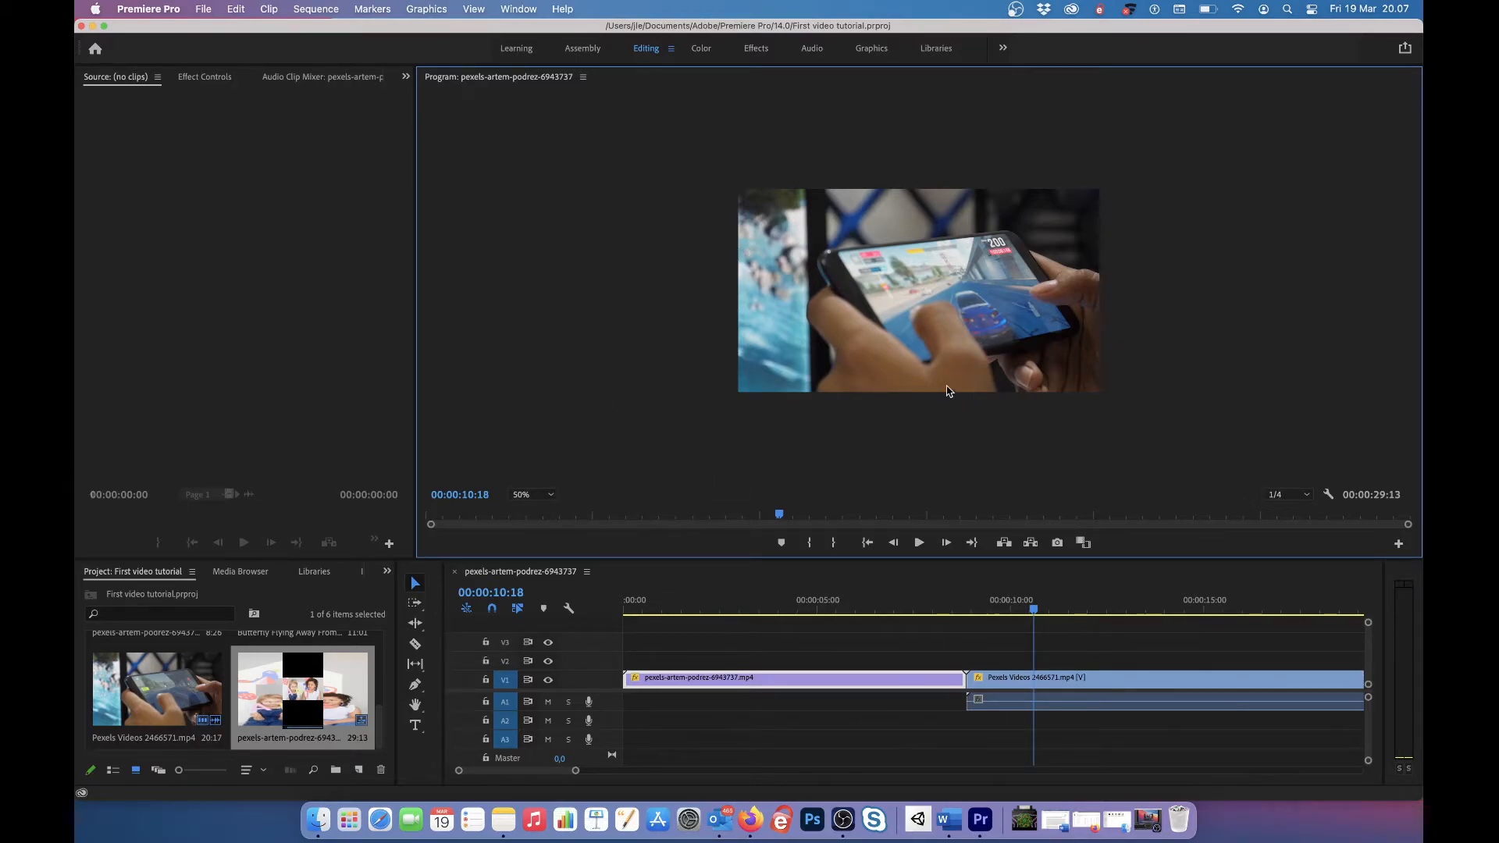
# Set the program monitor's zoom level to Fit and return the playhead to the start of the sequence.
pyautogui.click(552, 495)
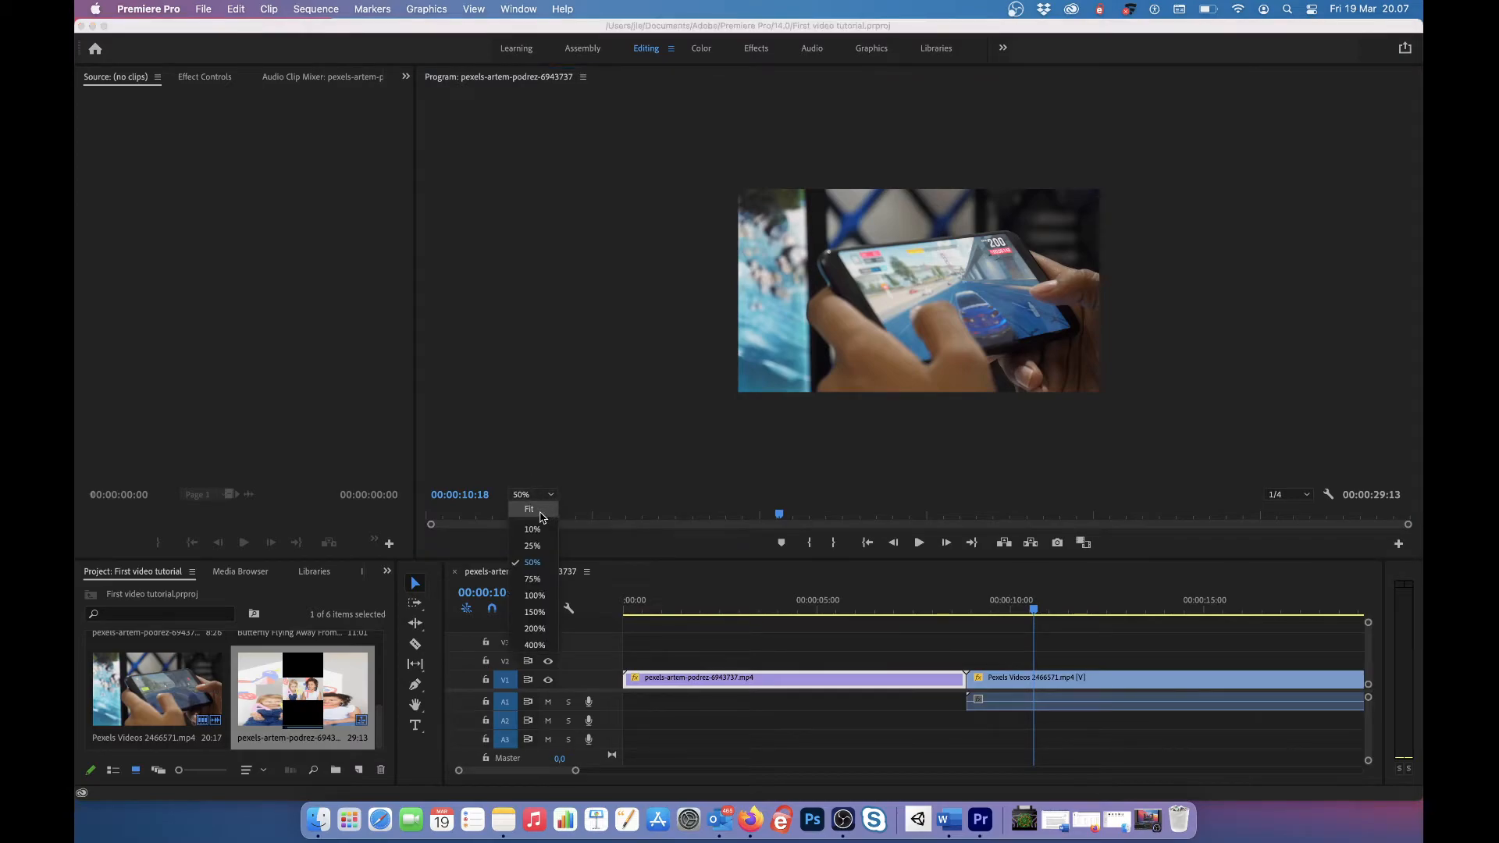
pyautogui.click(556, 498)
pyautogui.click(553, 497)
pyautogui.click(531, 509)
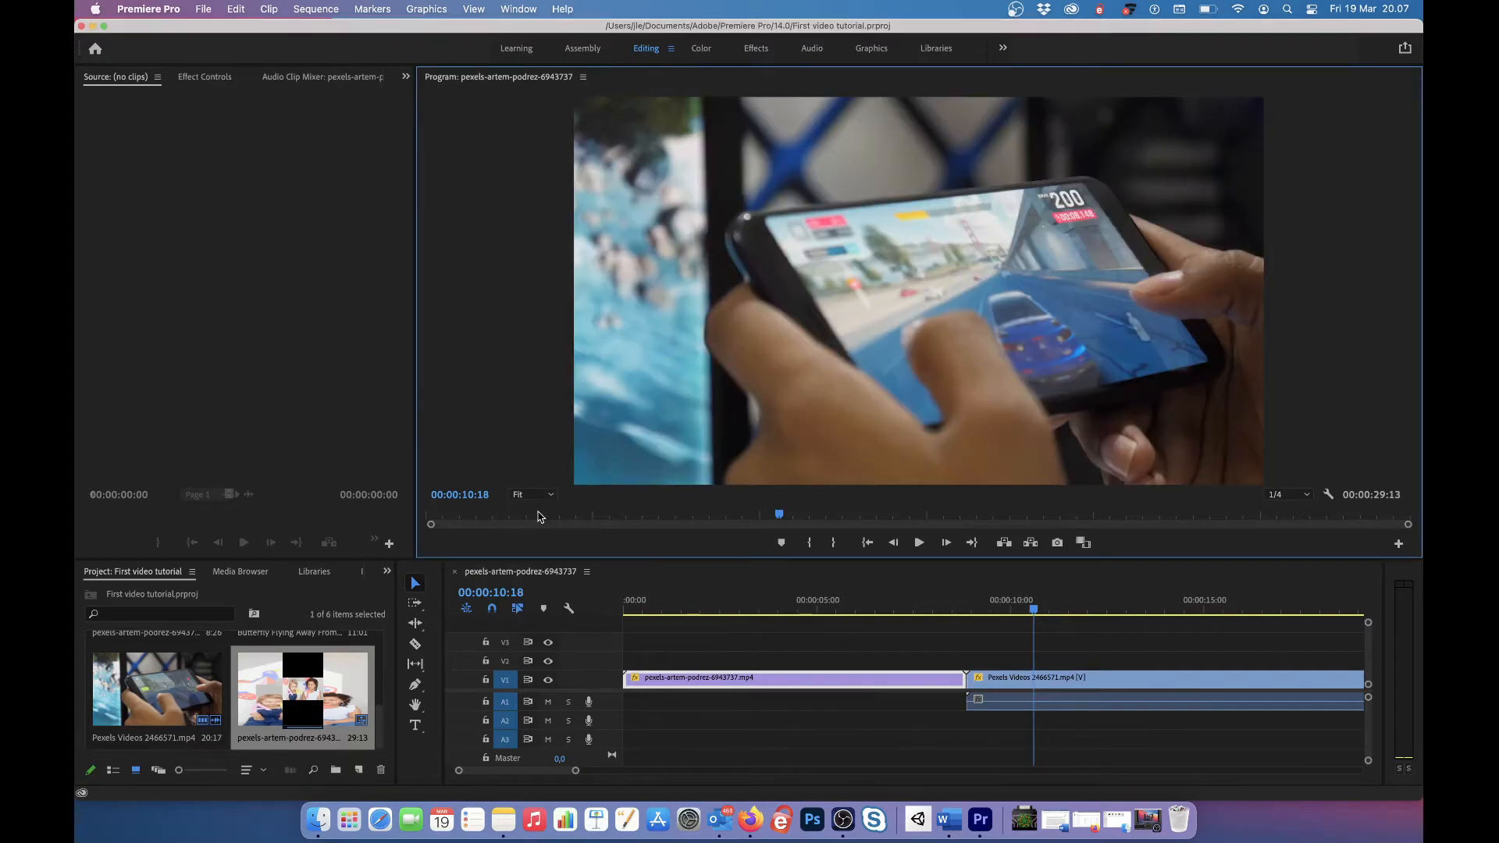
pyautogui.click(629, 614)
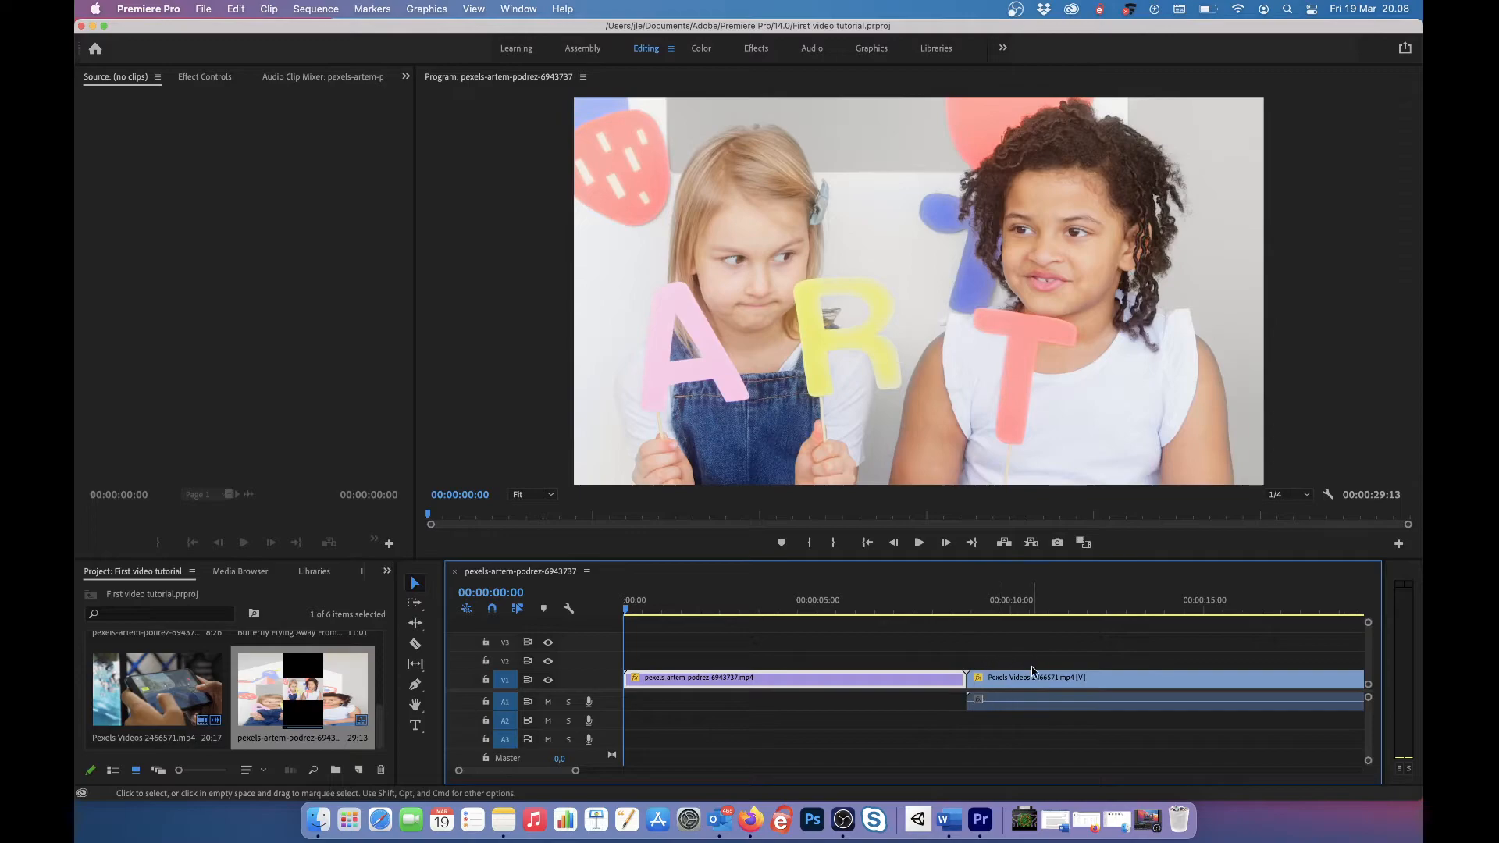
# Select Pexels Videos 2466571.mp4 in the timeline to examine its linked video and audio, and clear the selection.
pyautogui.click(1029, 679)
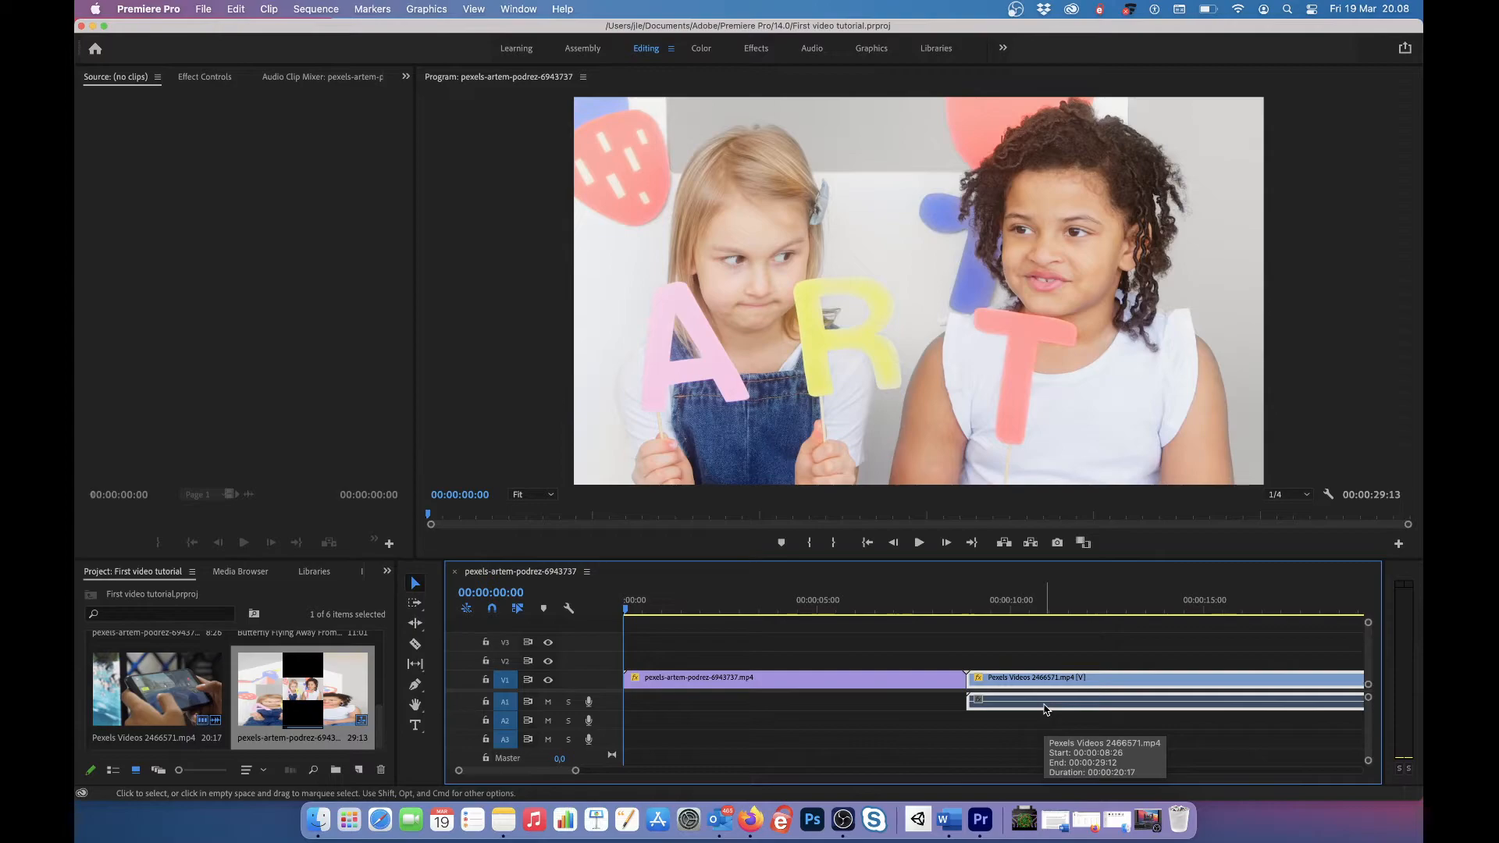
pyautogui.click(1012, 746)
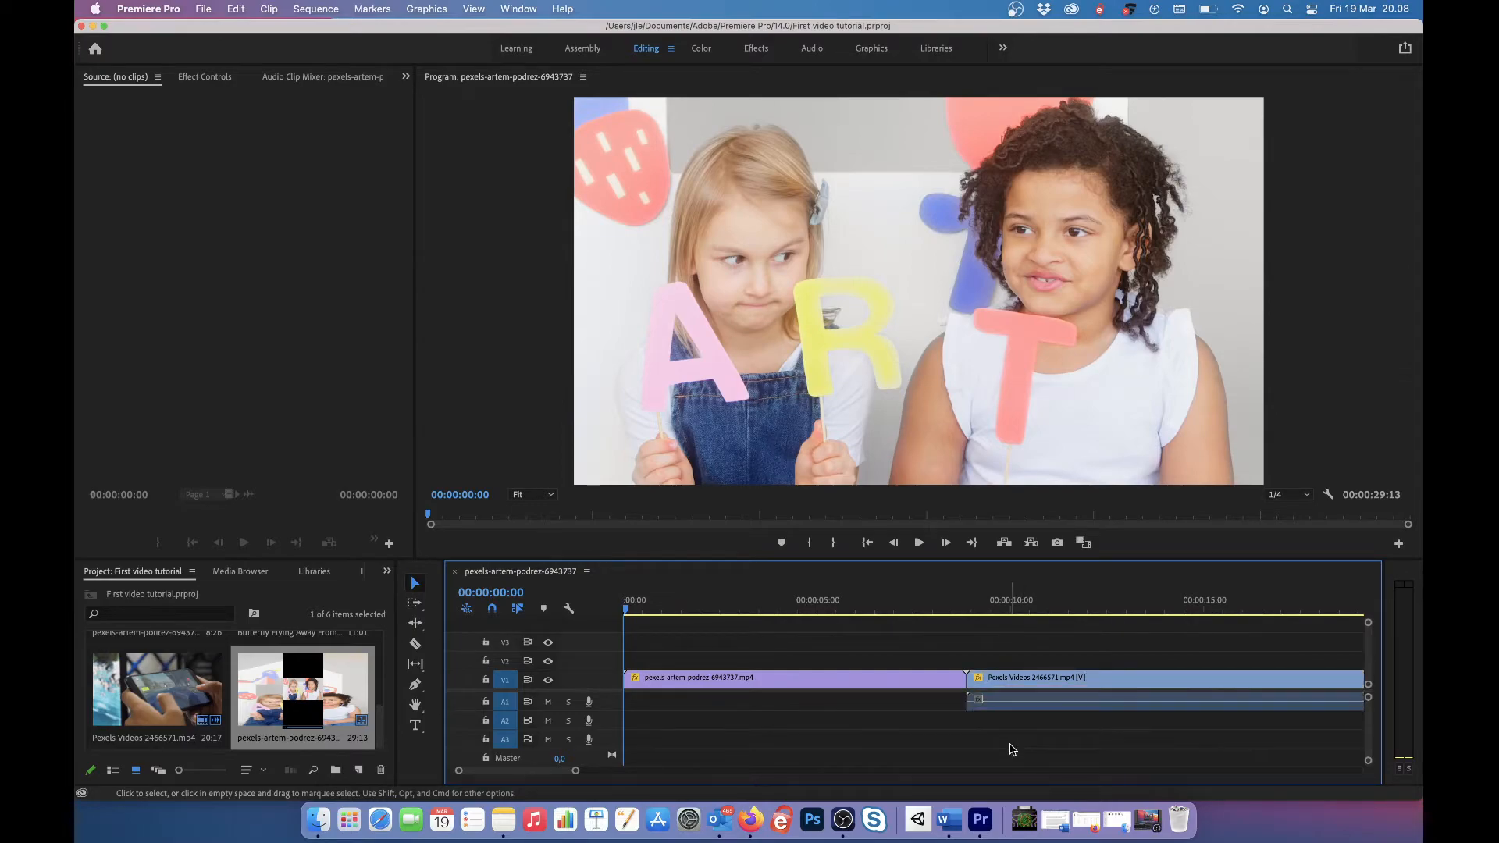
pyautogui.click(1036, 684)
pyautogui.moveTo(1010, 683)
pyautogui.mouseDown()
pyautogui.moveTo(1079, 681)
pyautogui.moveTo(1023, 680)
pyautogui.mouseUp()
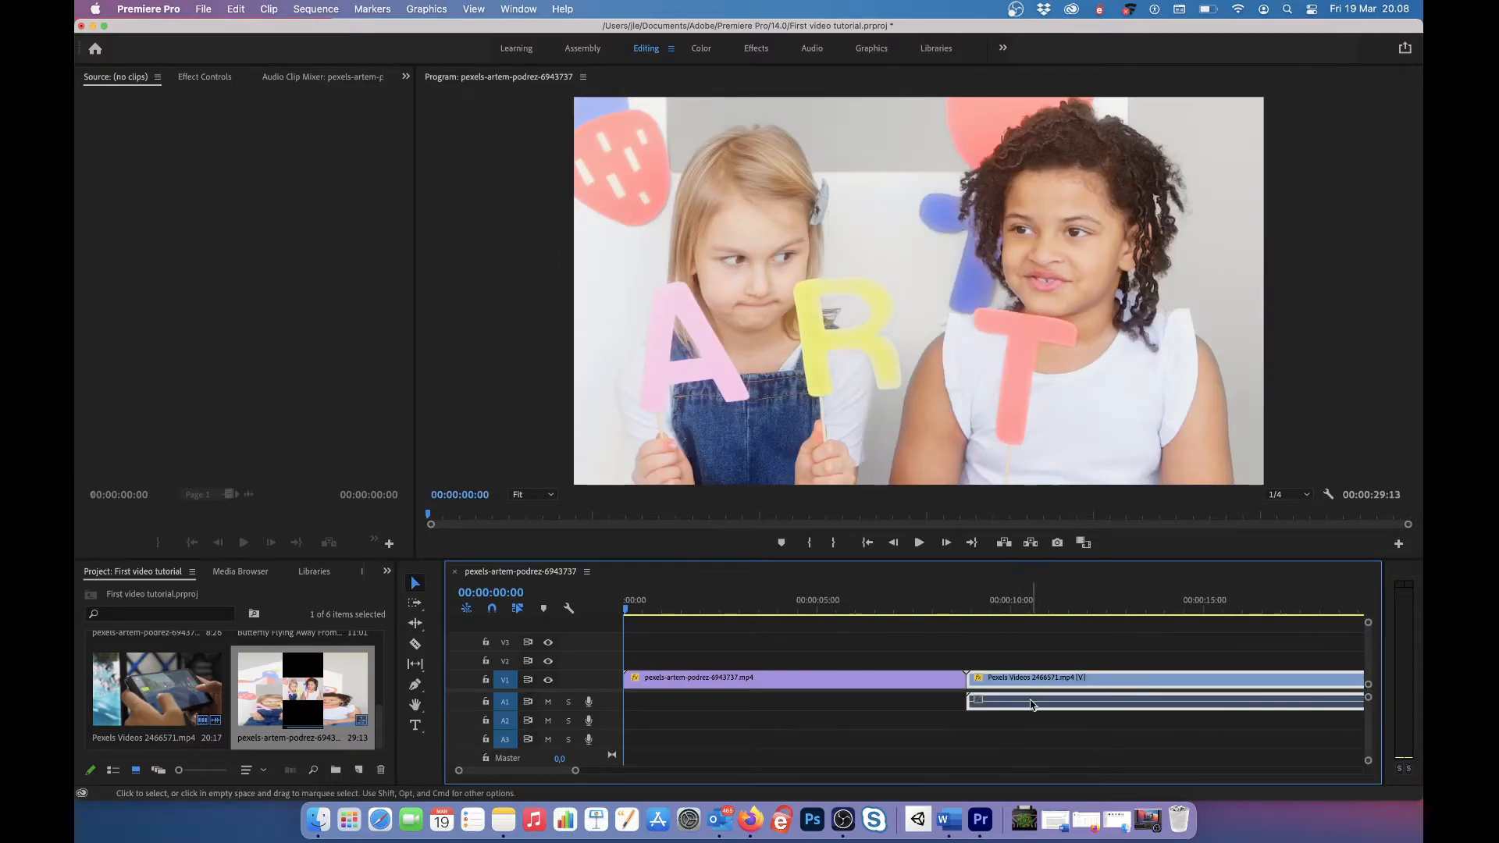
pyautogui.click(1061, 754)
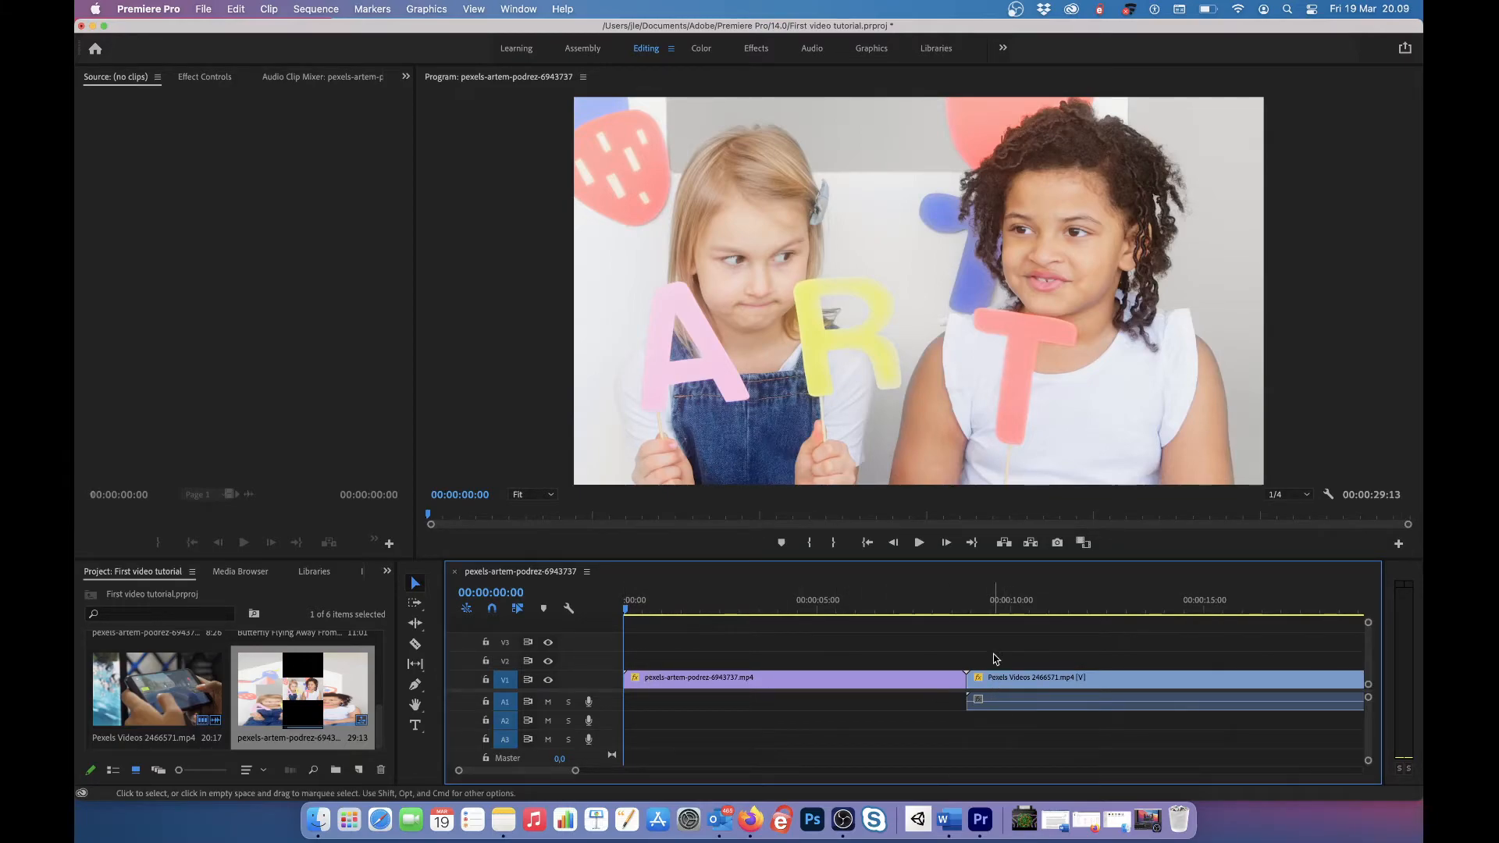
# Play the cut between the two clips from 00:00:08:11 and return the playhead to that time.
pyautogui.moveTo(990, 611); pyautogui.dragTo(950, 614)
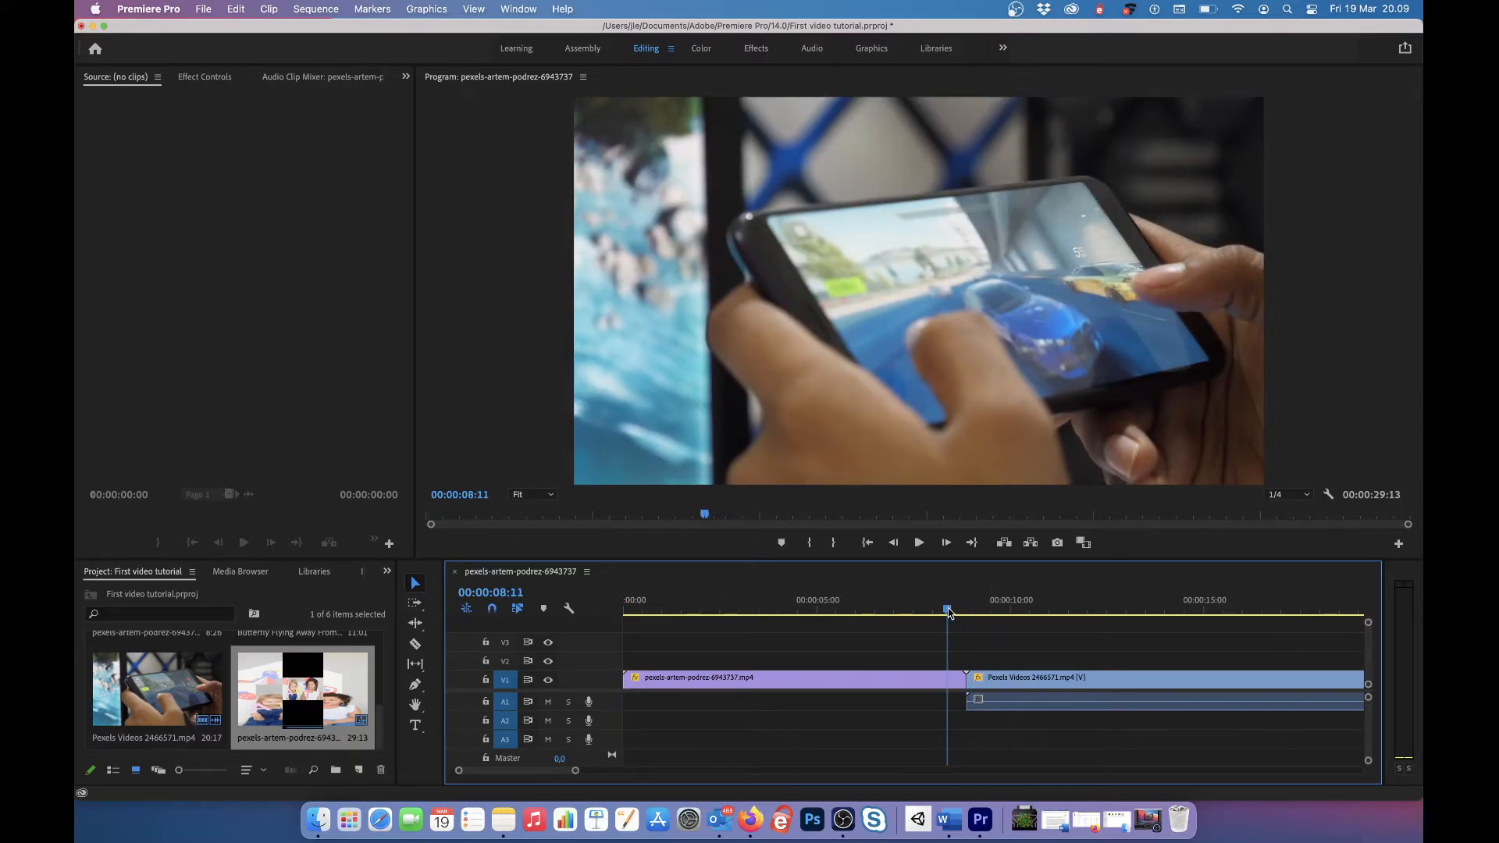
pyautogui.press('space')
pyautogui.press('space')
pyautogui.moveTo(963, 613); pyautogui.dragTo(949, 612)
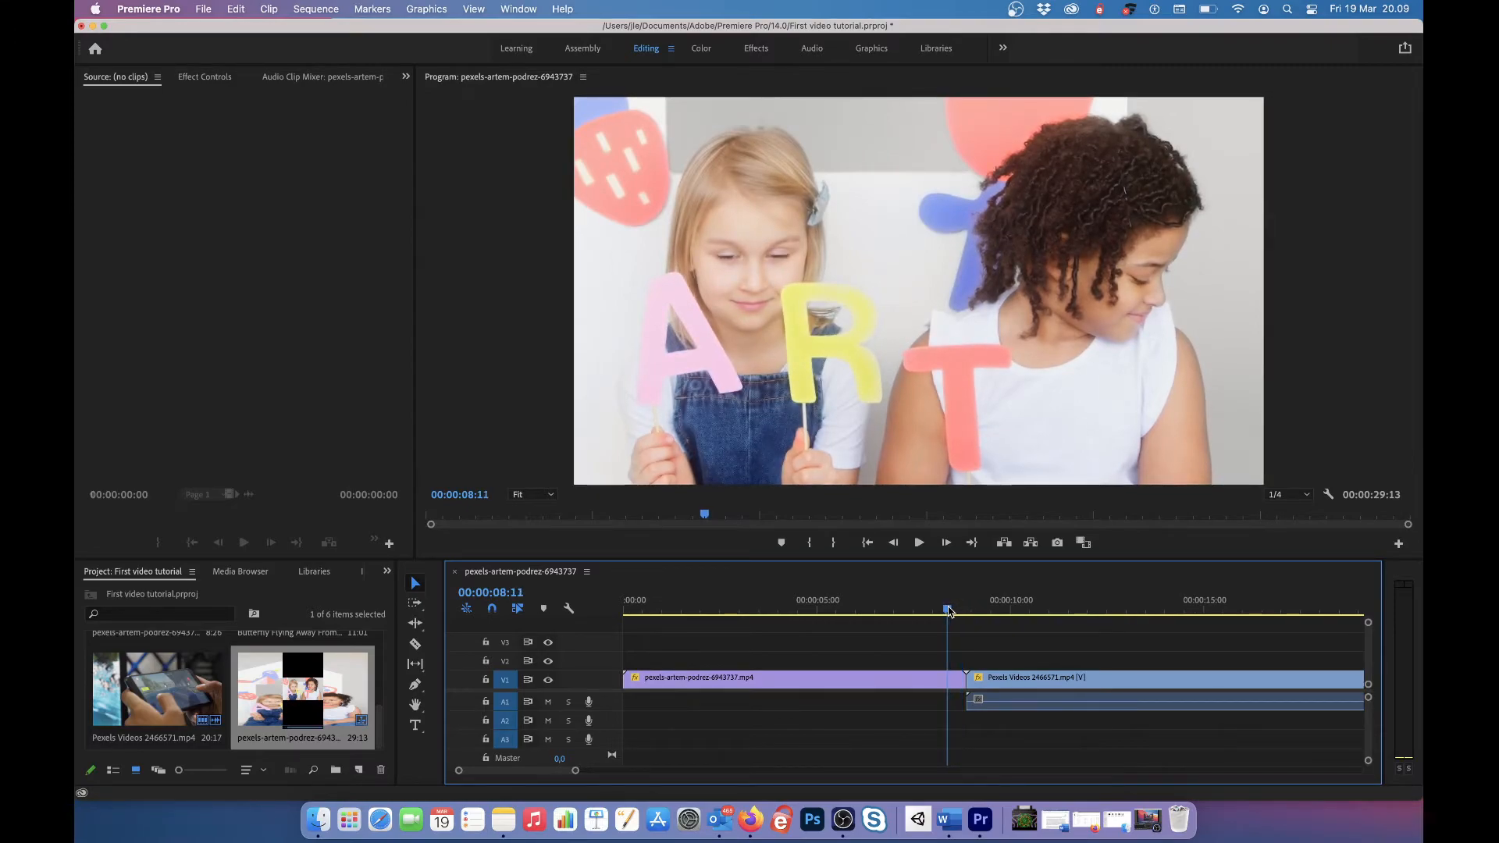
# Move Pexels Videos 2466571.mp4 up to track V2 and shift it to start at 00:00:08:11, overlapping the children's clip.
pyautogui.click(991, 684)
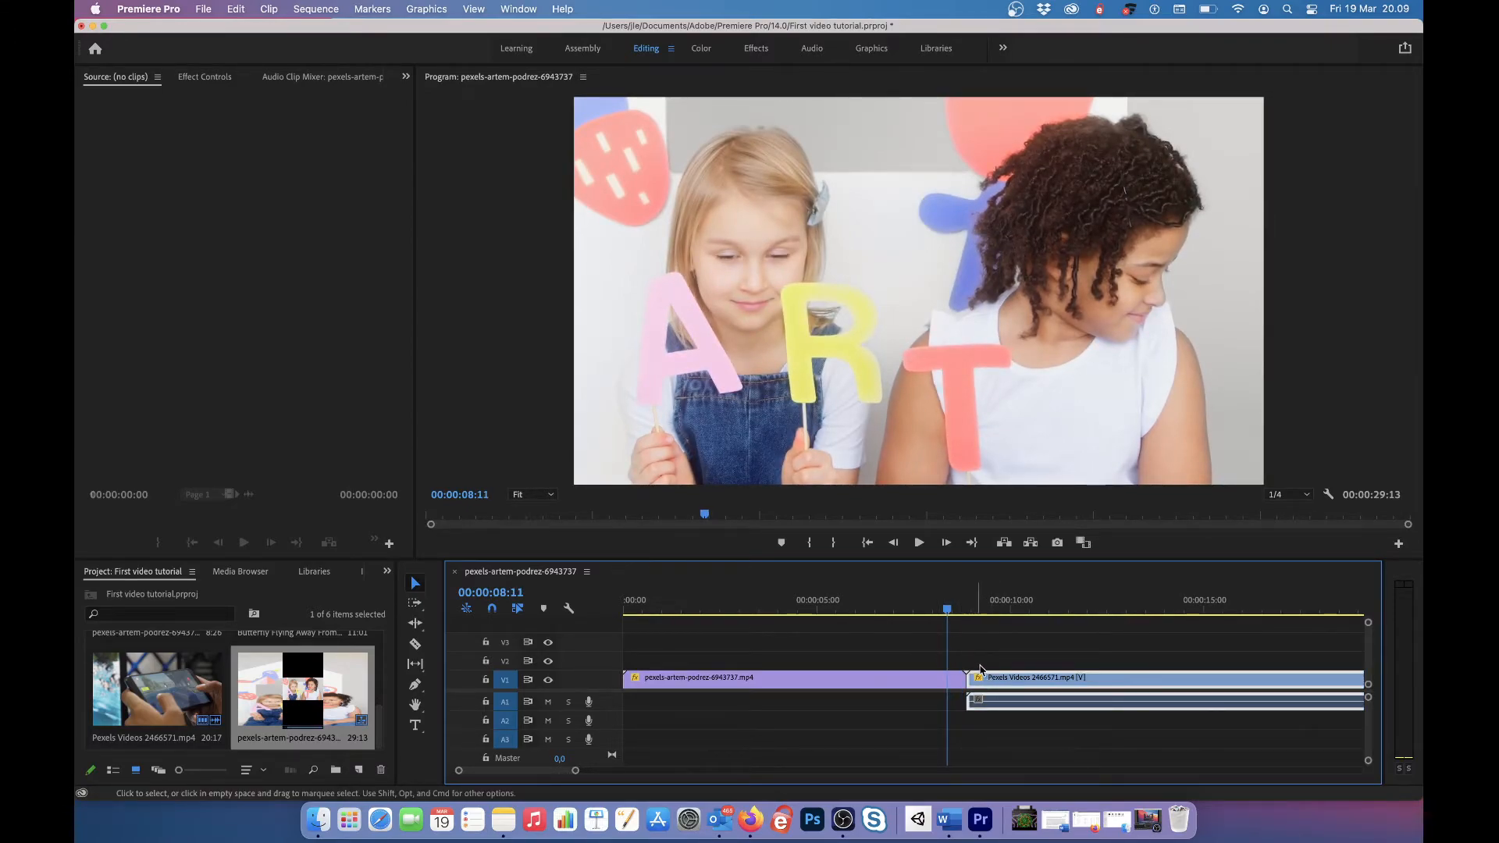
pyautogui.moveTo(999, 681)
pyautogui.mouseDown()
pyautogui.moveTo(1002, 665)
pyautogui.moveTo(1006, 684)
pyautogui.mouseUp()
pyautogui.moveTo(1005, 678); pyautogui.dragTo(1001, 670)
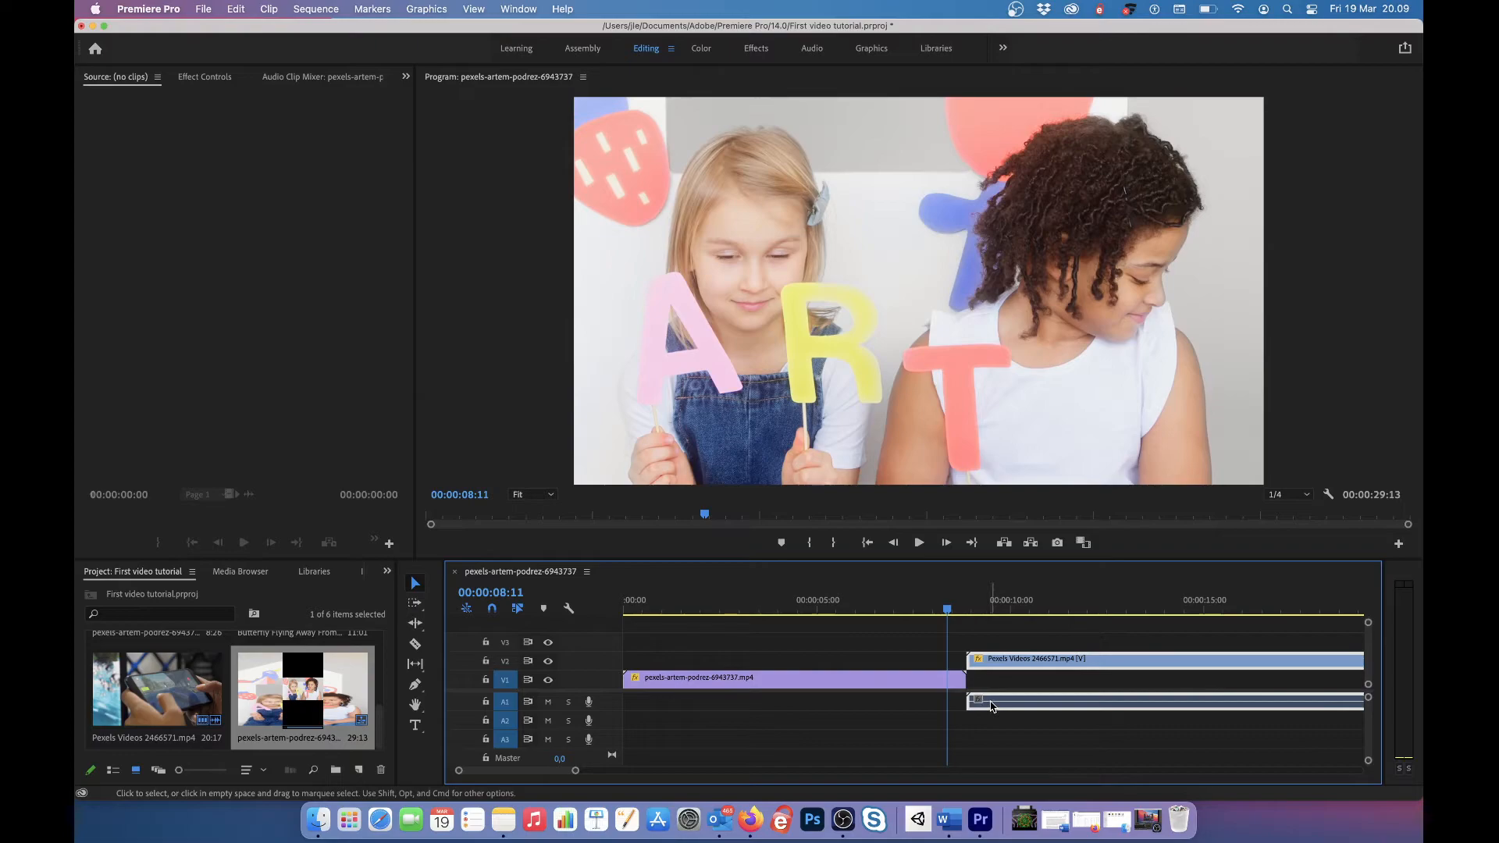
pyautogui.moveTo(992, 707)
pyautogui.mouseDown()
pyautogui.moveTo(987, 743)
pyautogui.moveTo(988, 712)
pyautogui.mouseUp()
pyautogui.moveTo(1006, 663)
pyautogui.mouseDown()
pyautogui.moveTo(960, 663)
pyautogui.moveTo(1017, 663)
pyautogui.moveTo(1002, 663)
pyautogui.mouseUp()
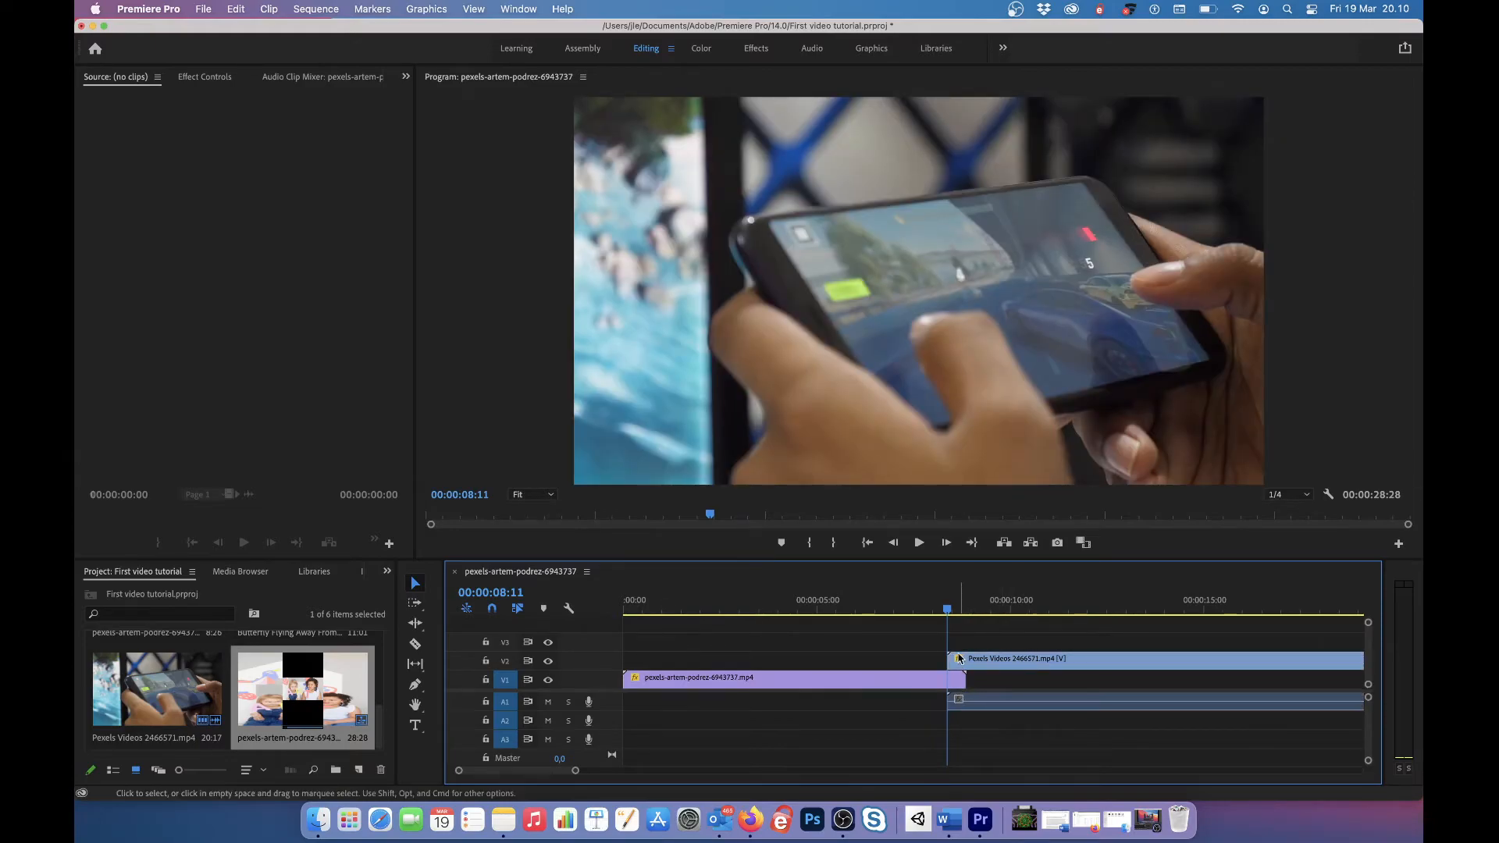
# Play the overlapping section of the two clips from 00:00:07:23.
pyautogui.moveTo(947, 616); pyautogui.dragTo(923, 616)
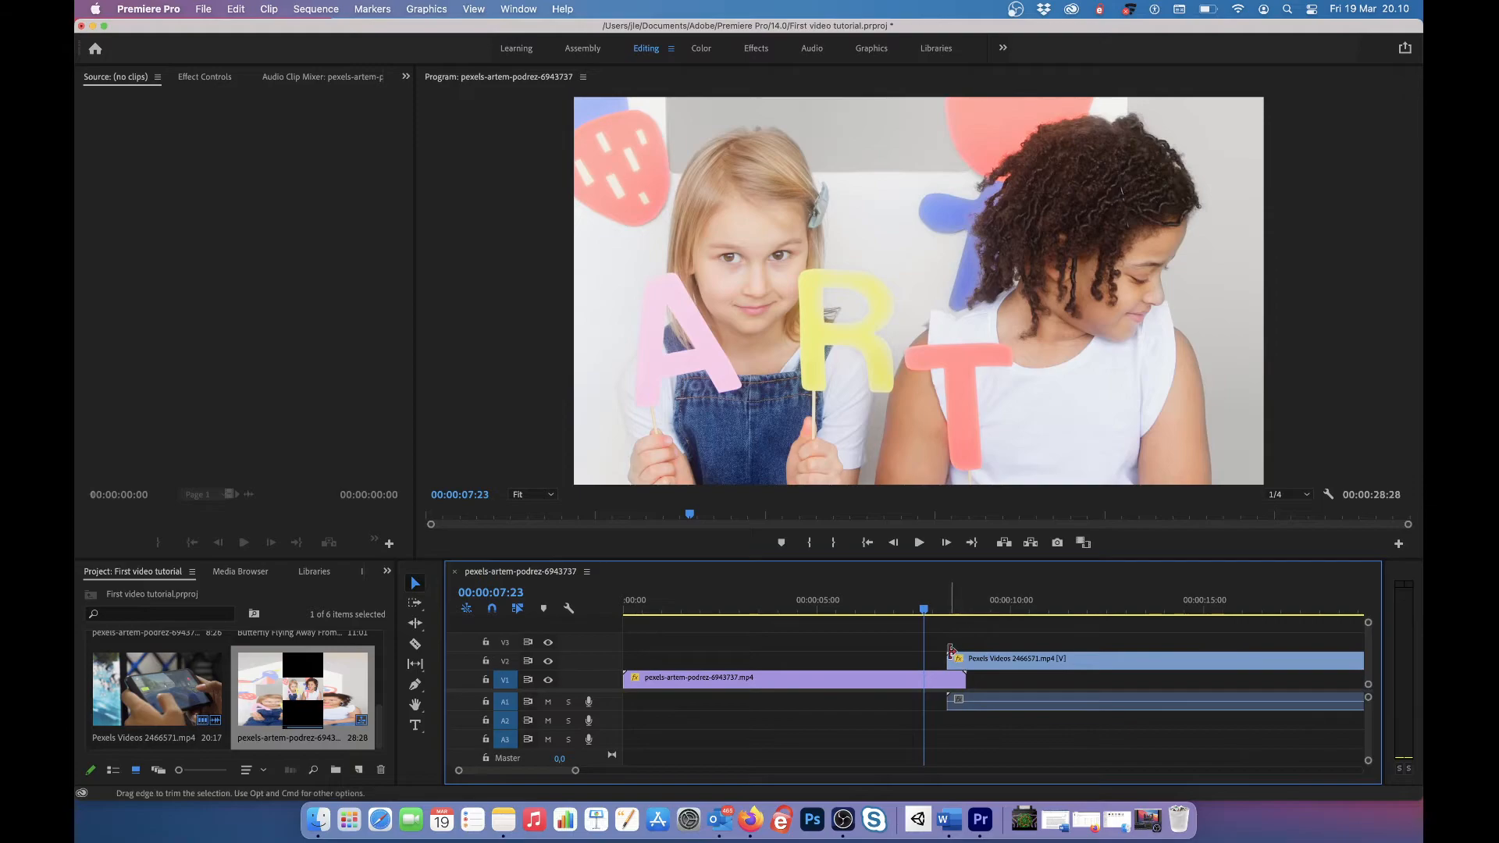
pyautogui.press('space')
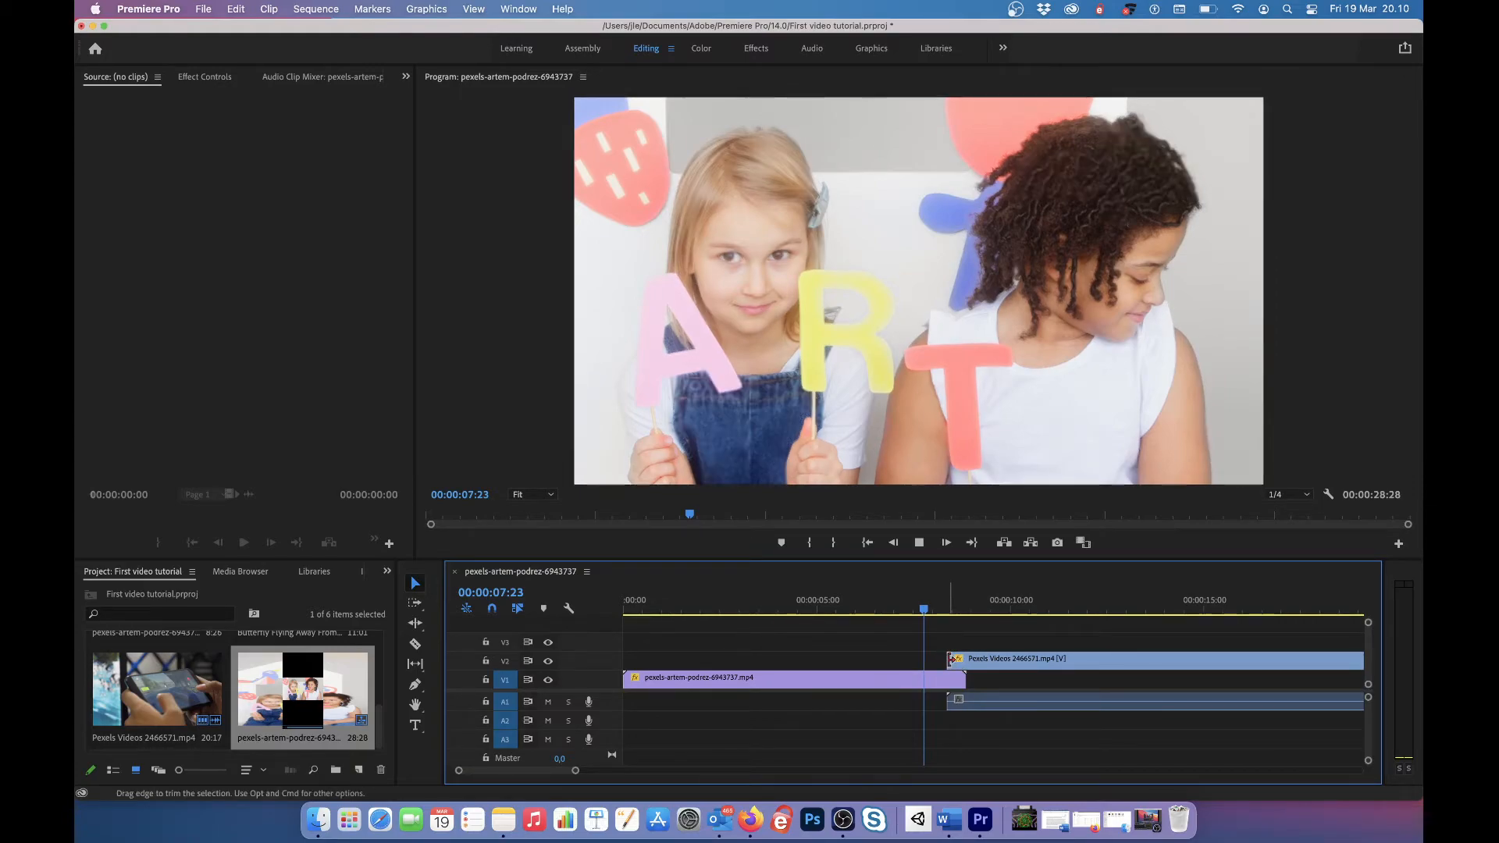
pyautogui.press('space')
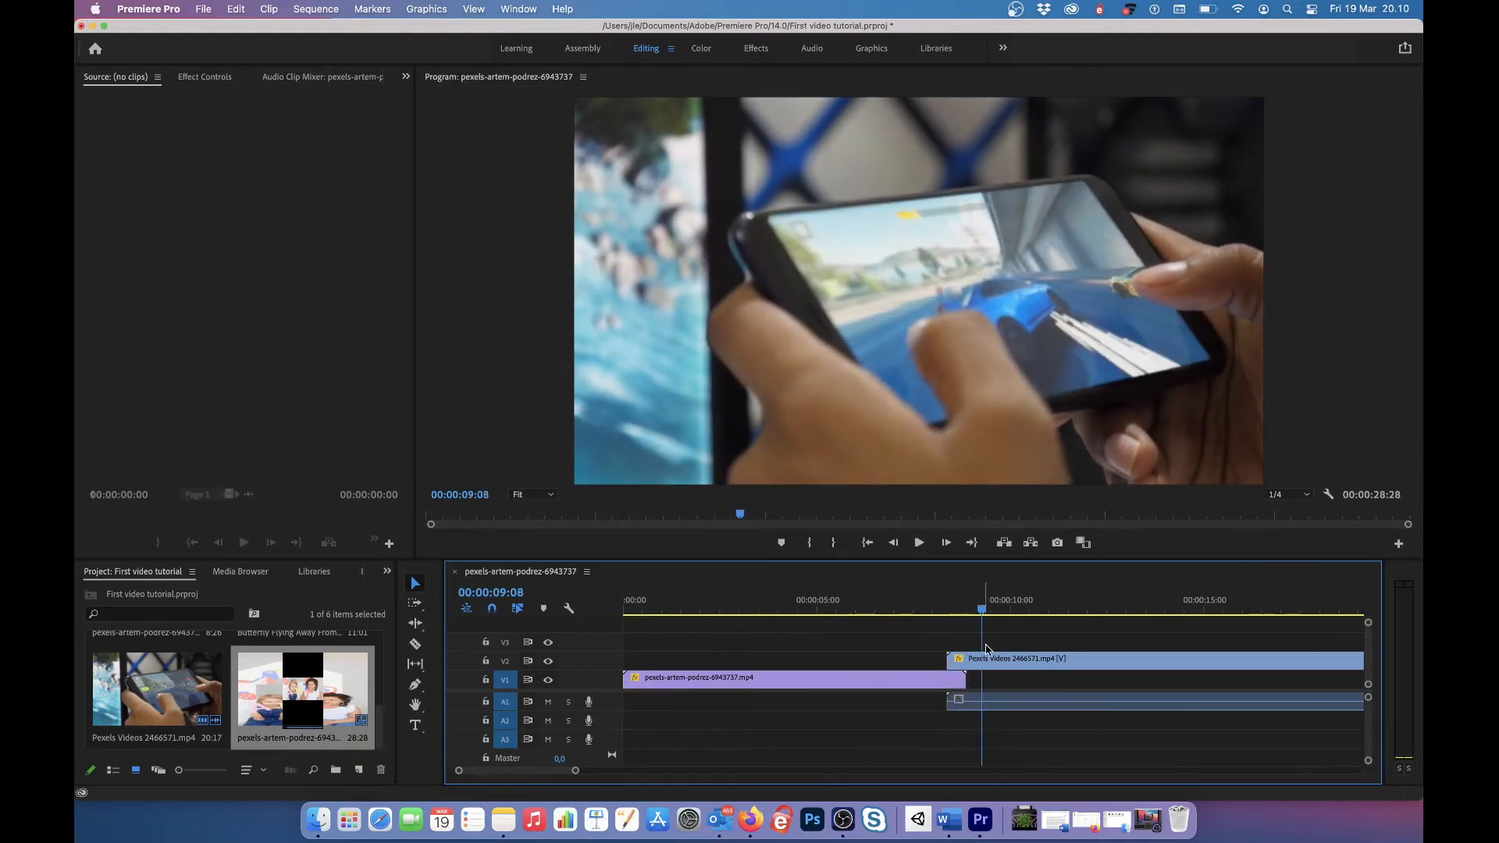
# Put the playhead at 00:00:07:22 and move the phone-gaming clip on V2 to the start of the sequence.
pyautogui.moveTo(985, 615); pyautogui.dragTo(922, 615)
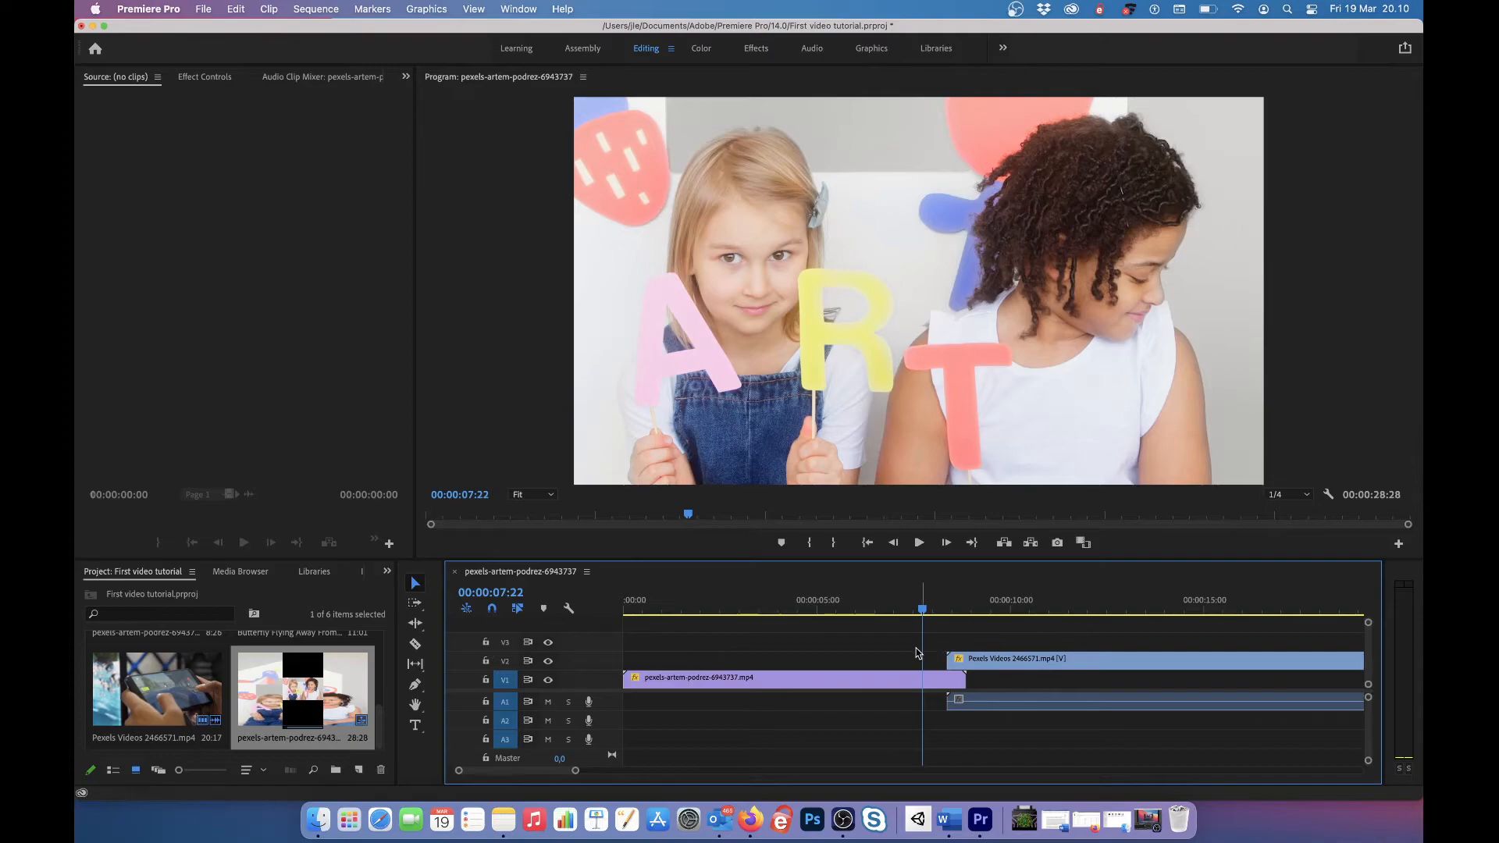
pyautogui.moveTo(985, 660); pyautogui.dragTo(661, 661)
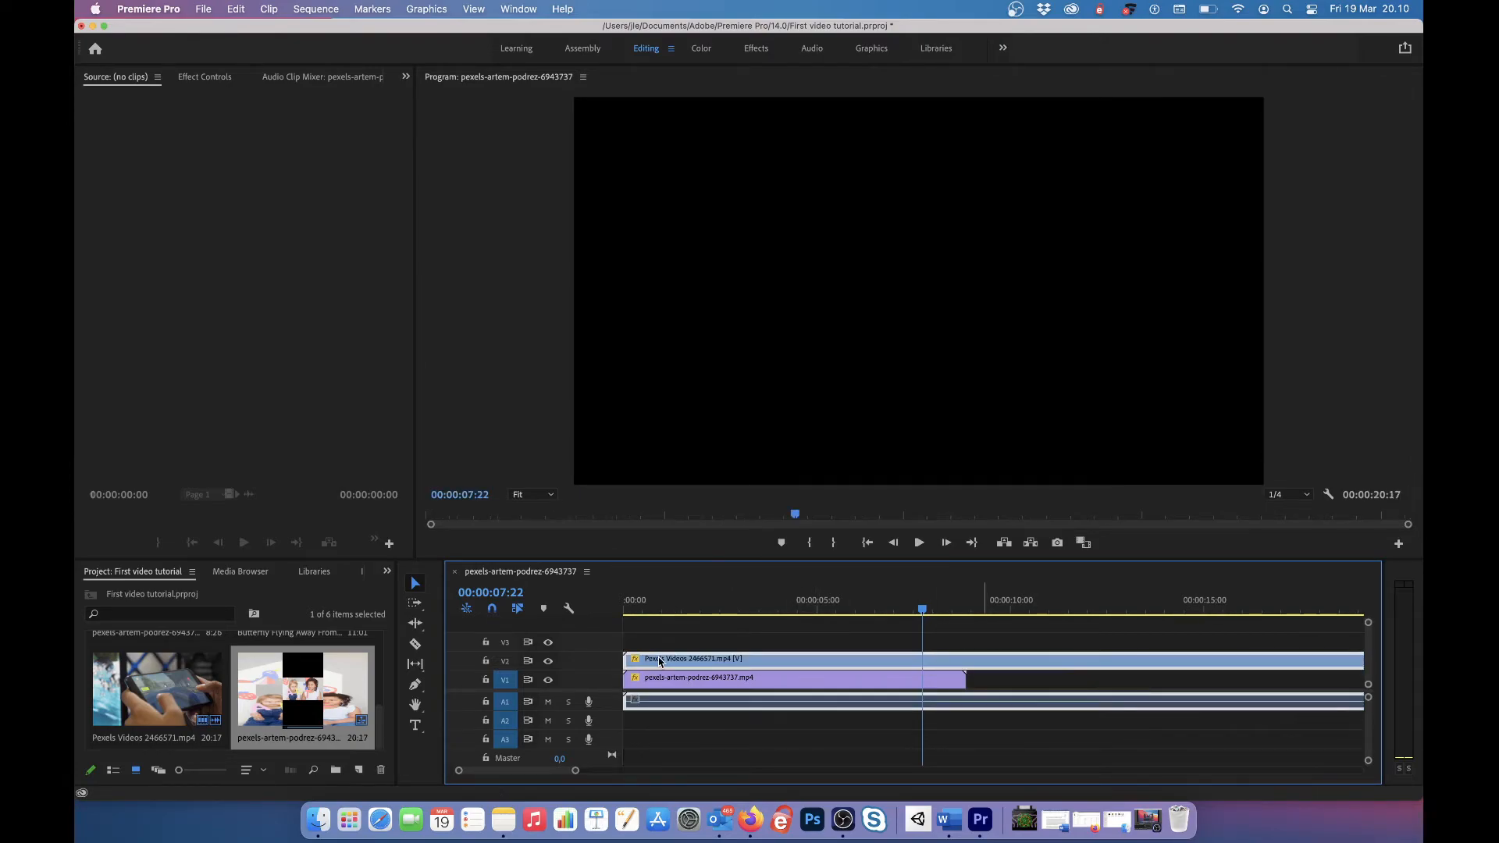
# Play the sequence from the start, and move the phone-gaming clip on V2 to overlap only the end of the children's clip.
pyautogui.moveTo(629, 607); pyautogui.dragTo(613, 612)
pyautogui.press('space')
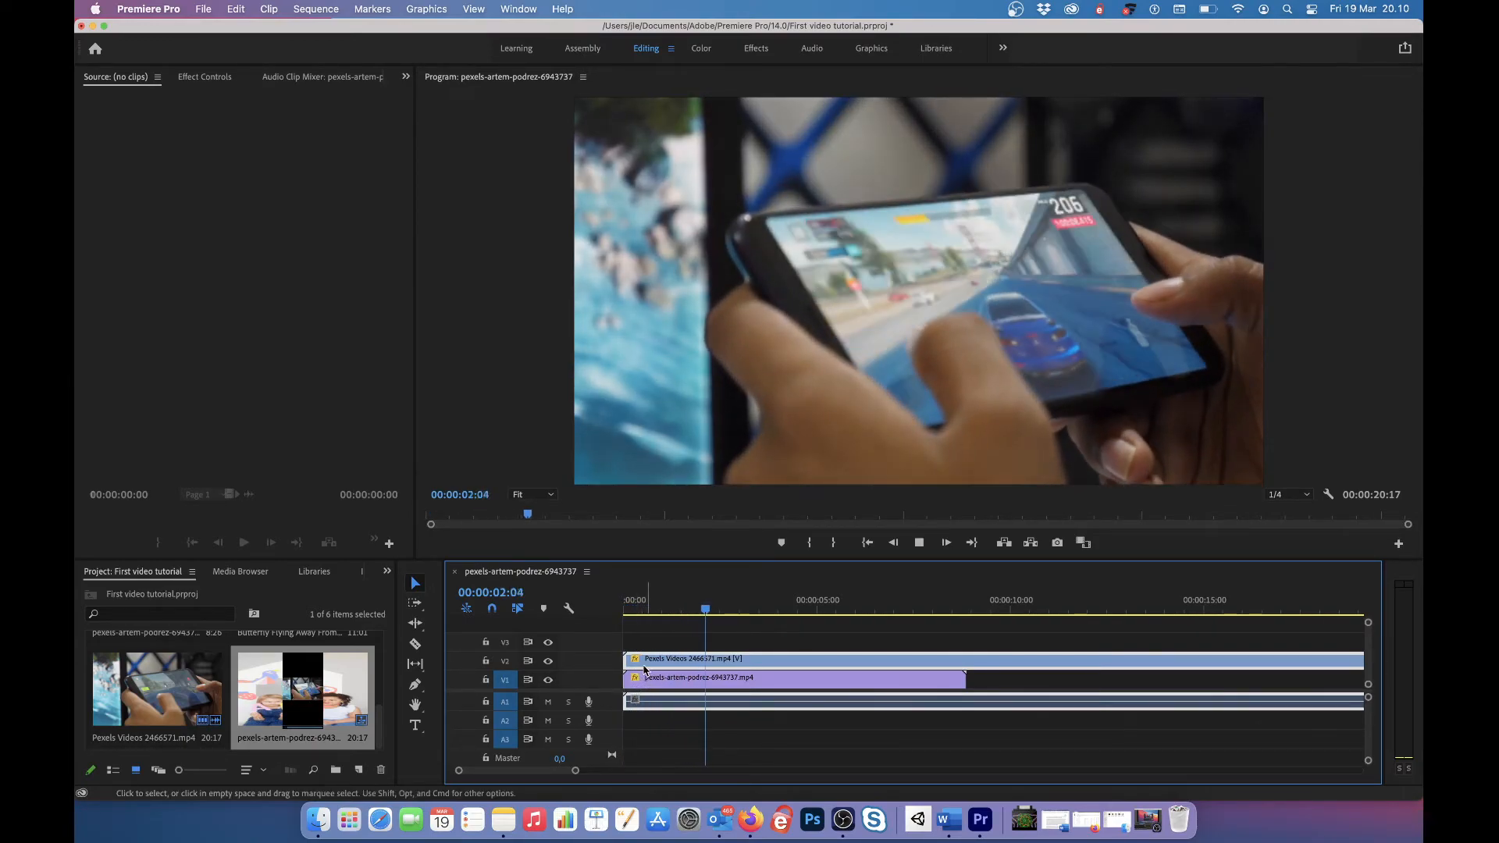
pyautogui.press('space')
pyautogui.moveTo(645, 669); pyautogui.dragTo(929, 661)
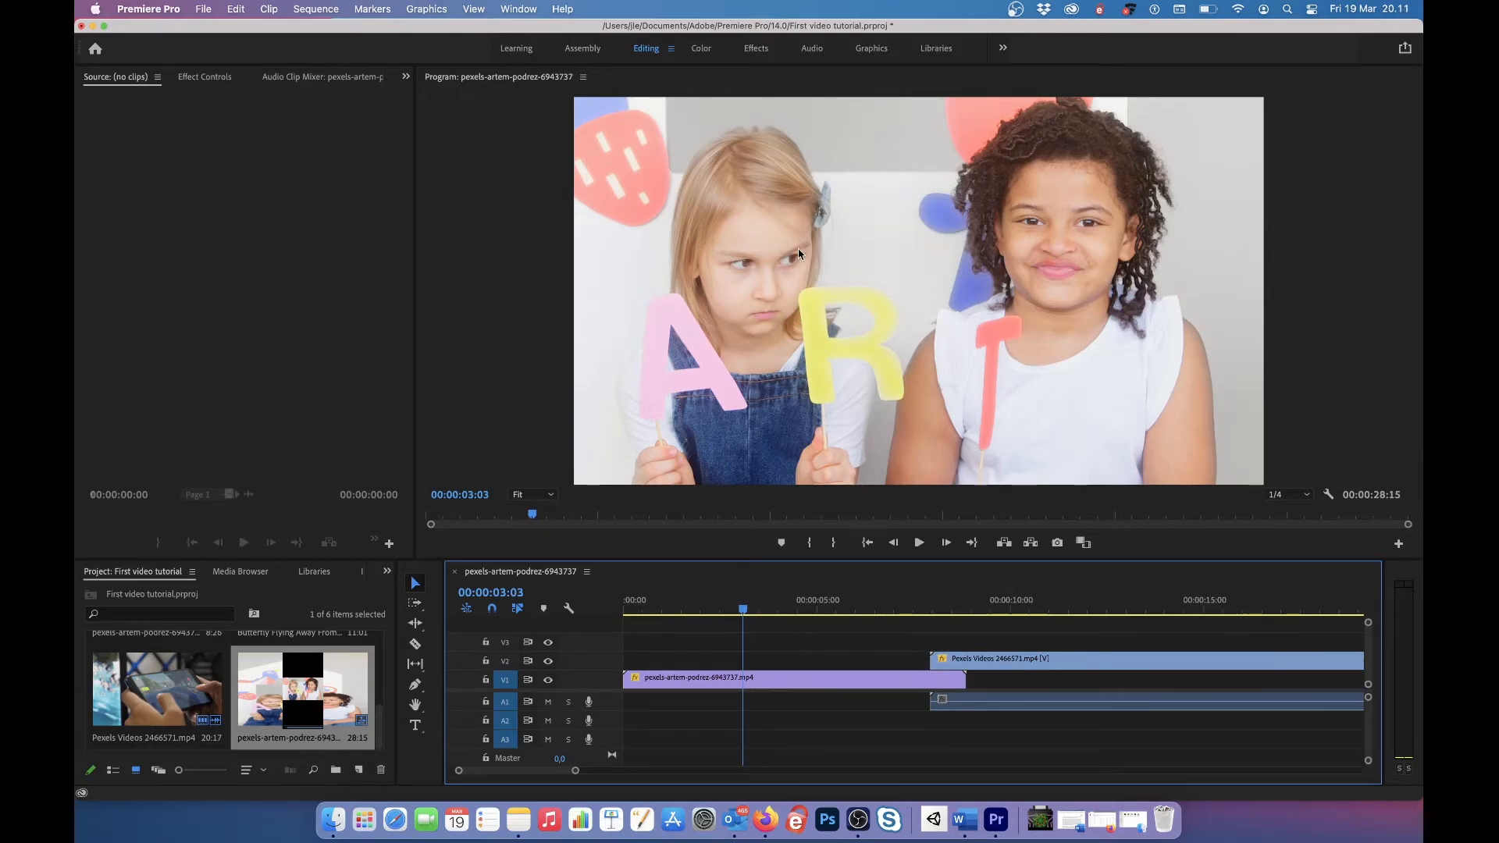
# Switch to the Effects workspace and browse the Video Transitions categories, including 3D Motion and Dissolve.
pyautogui.click(757, 49)
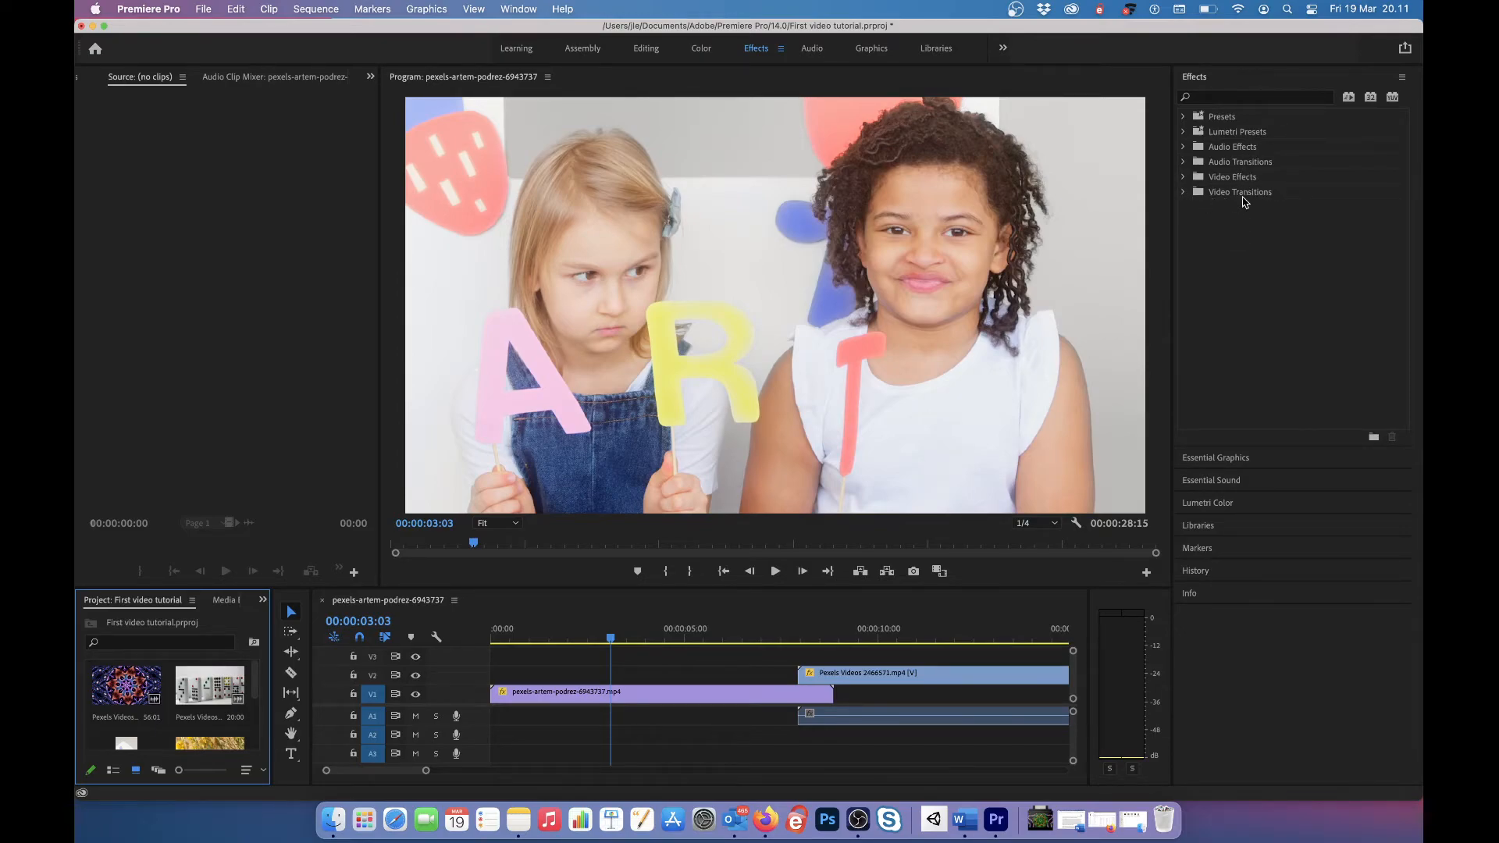
pyautogui.click(1184, 194)
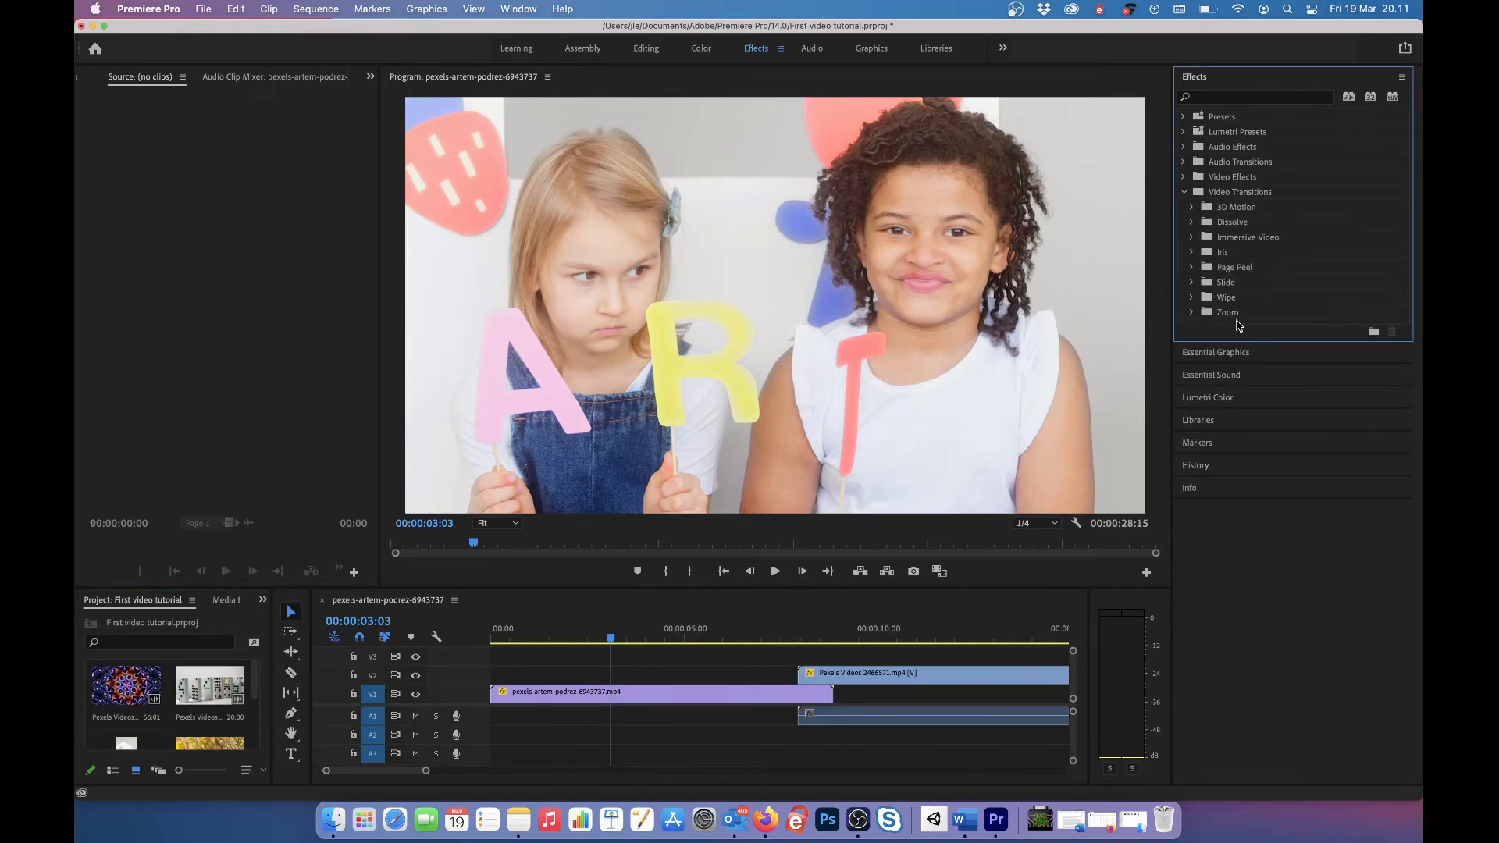
pyautogui.click(1215, 98)
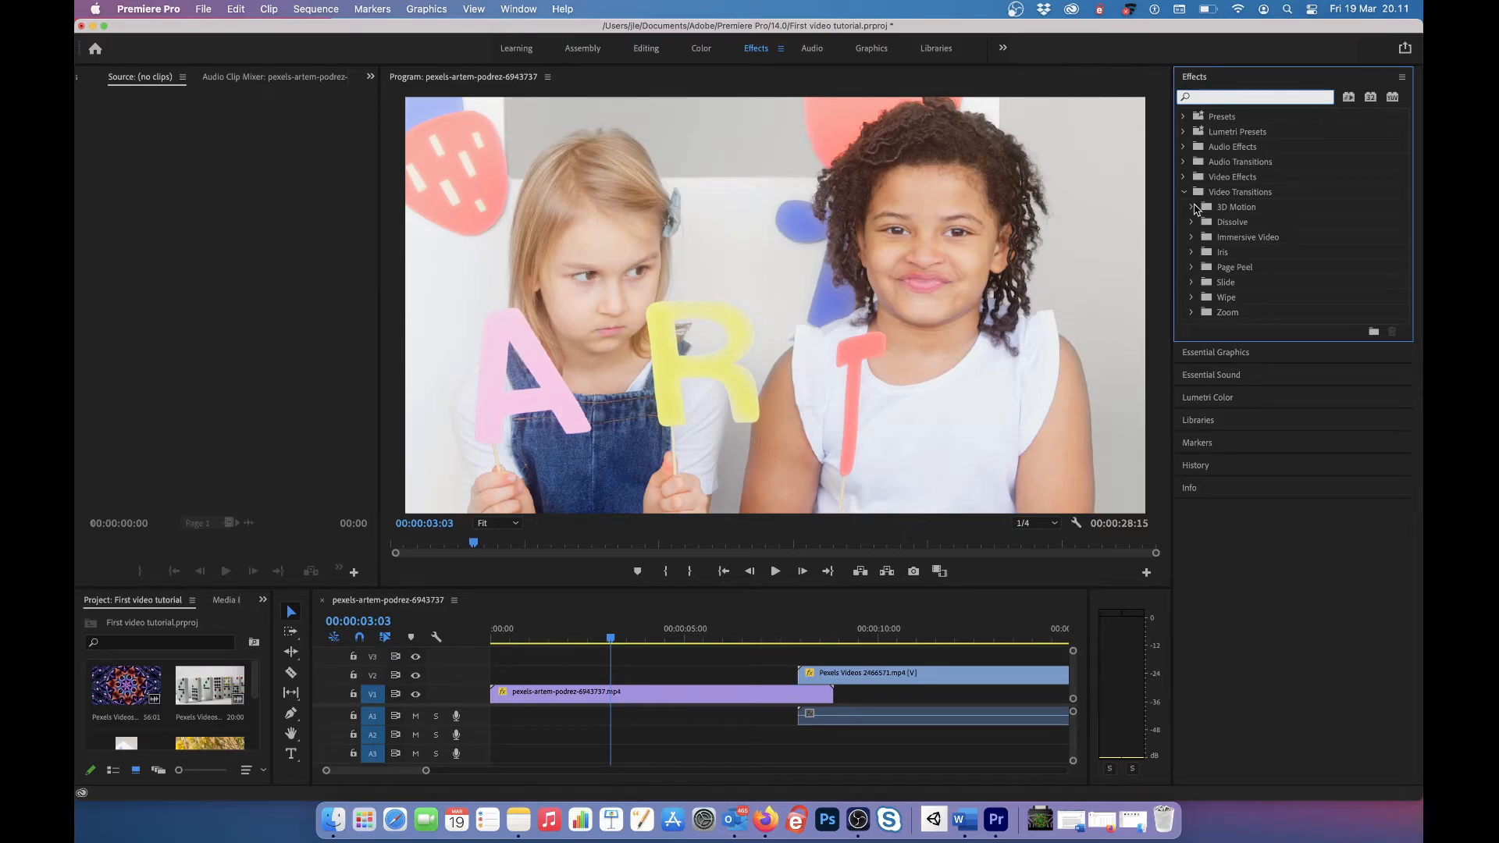
pyautogui.click(1193, 208)
pyautogui.click(1192, 208)
pyautogui.click(1192, 223)
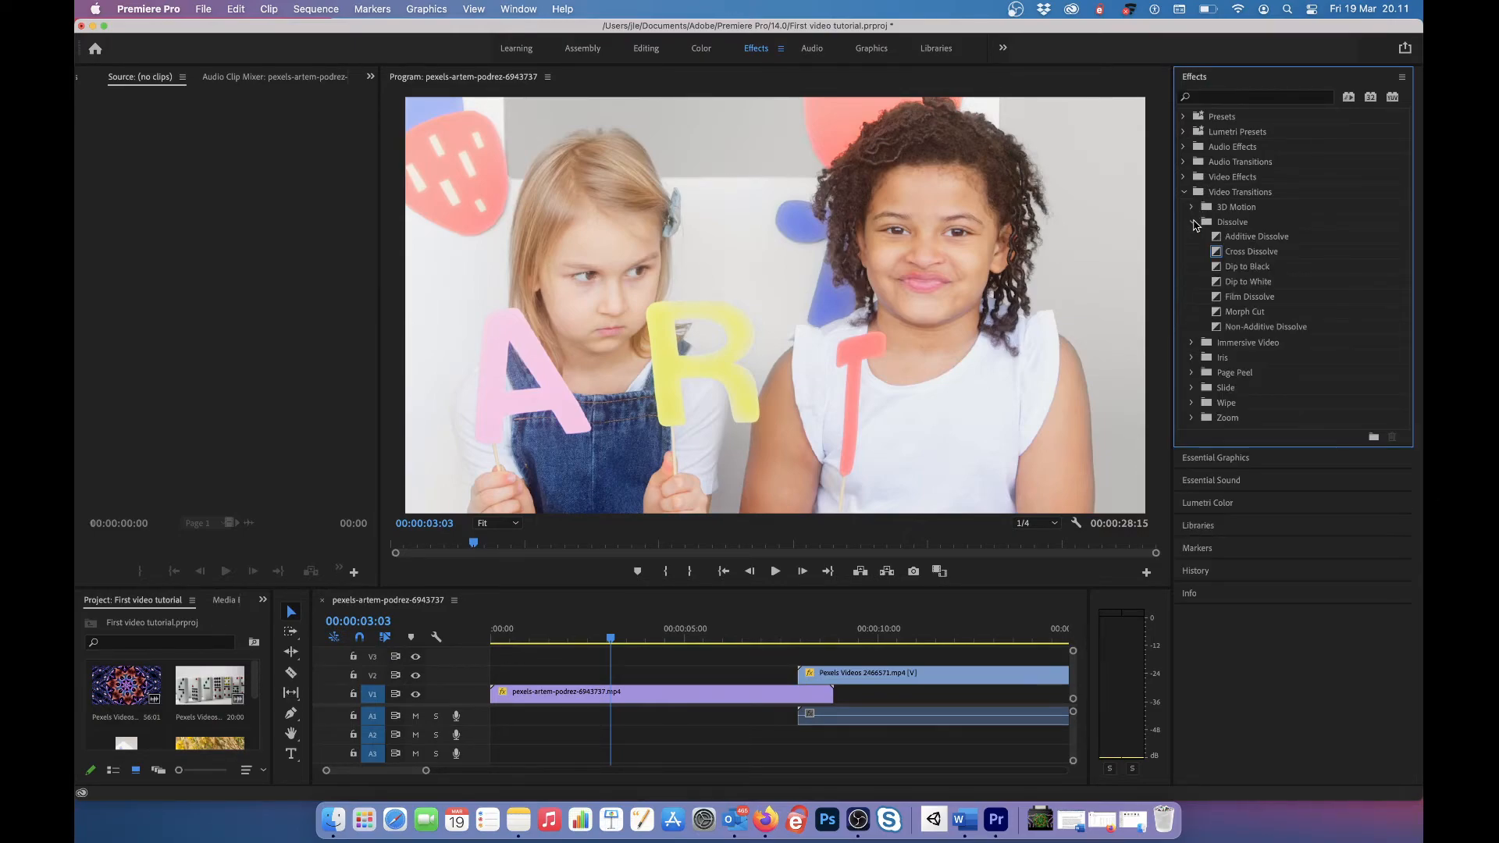
pyautogui.click(1192, 223)
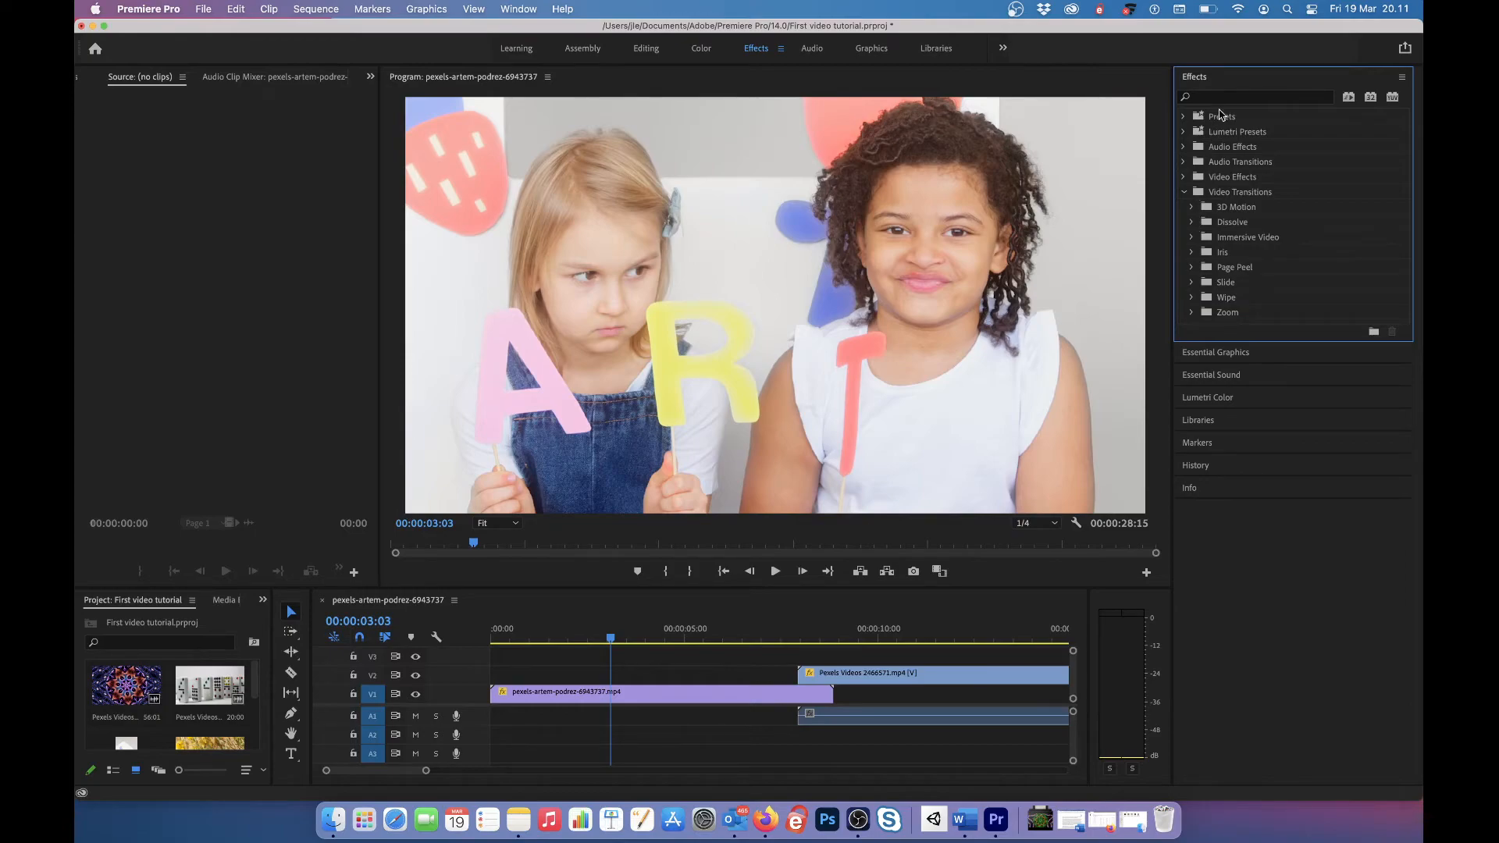
# Search the effects for "blur" and apply the VR Spherical Blur transition to the start of the phone-gaming clip on V2.
pyautogui.click(1226, 100)
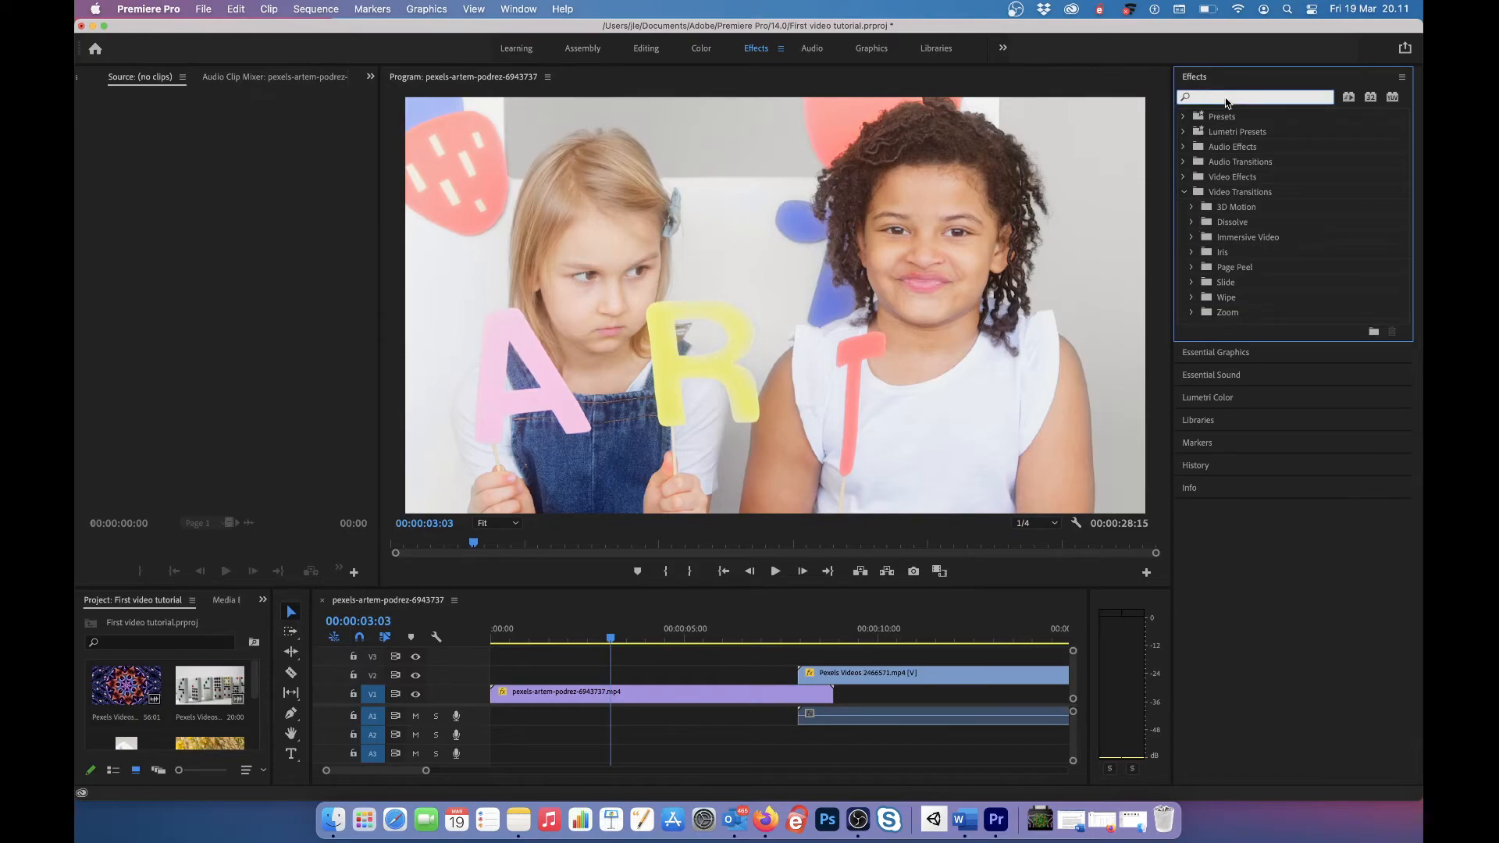
pyautogui.write('bl')
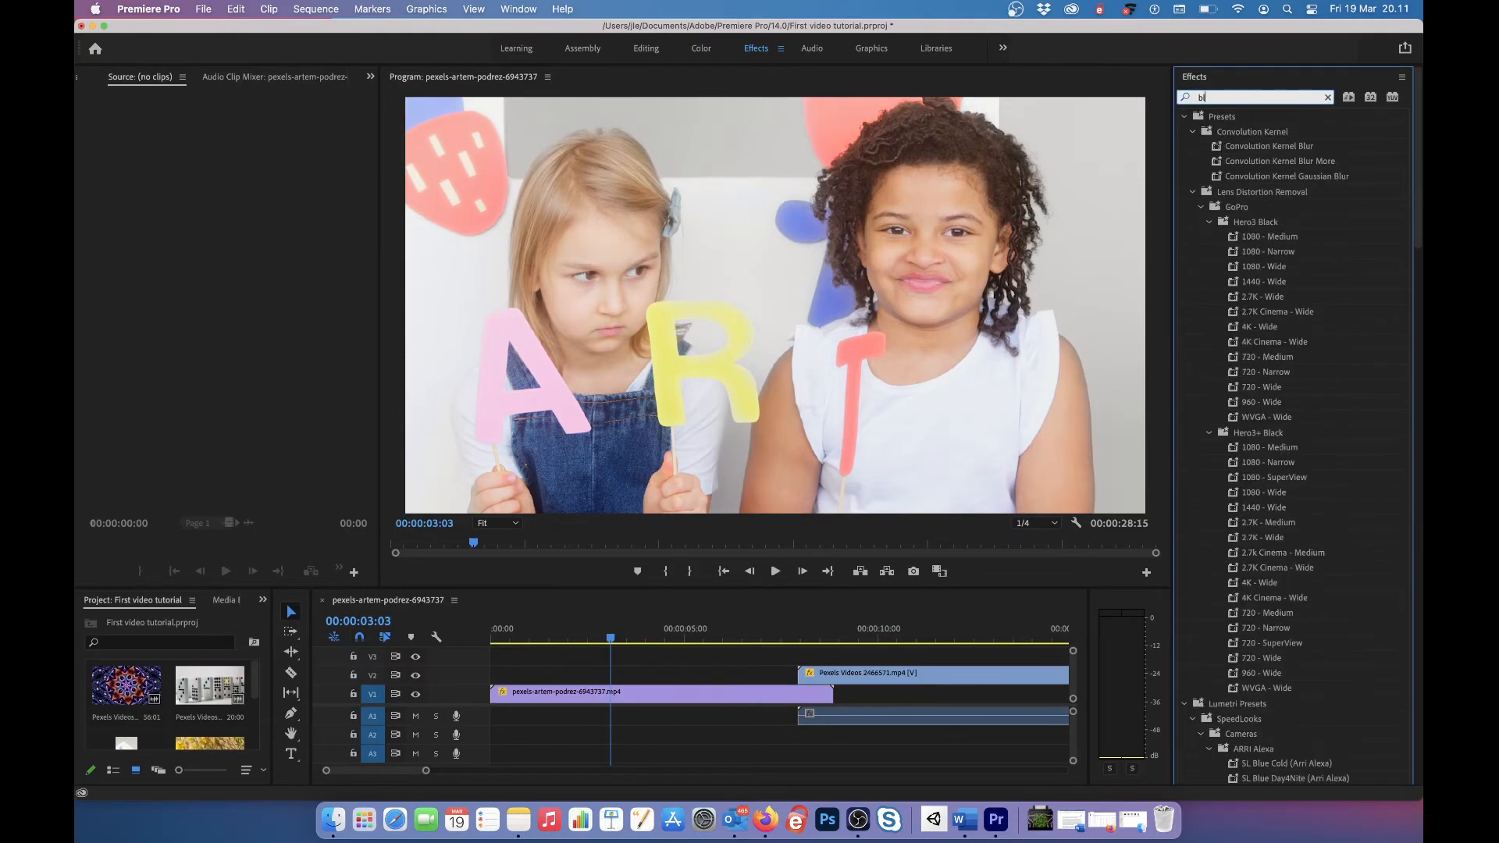
pyautogui.write('ur')
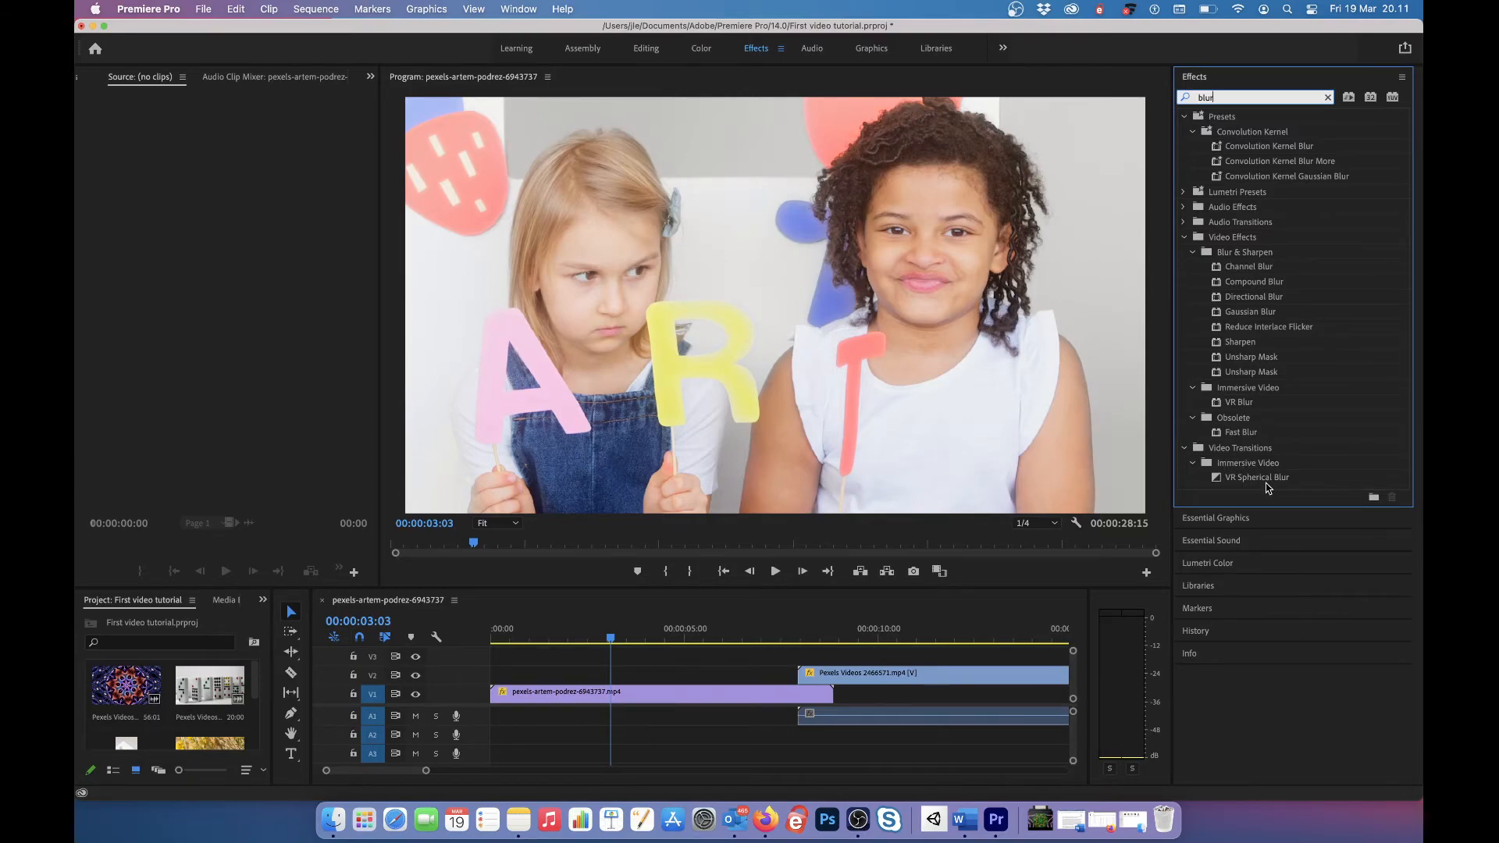
pyautogui.moveTo(1249, 484); pyautogui.dragTo(816, 678)
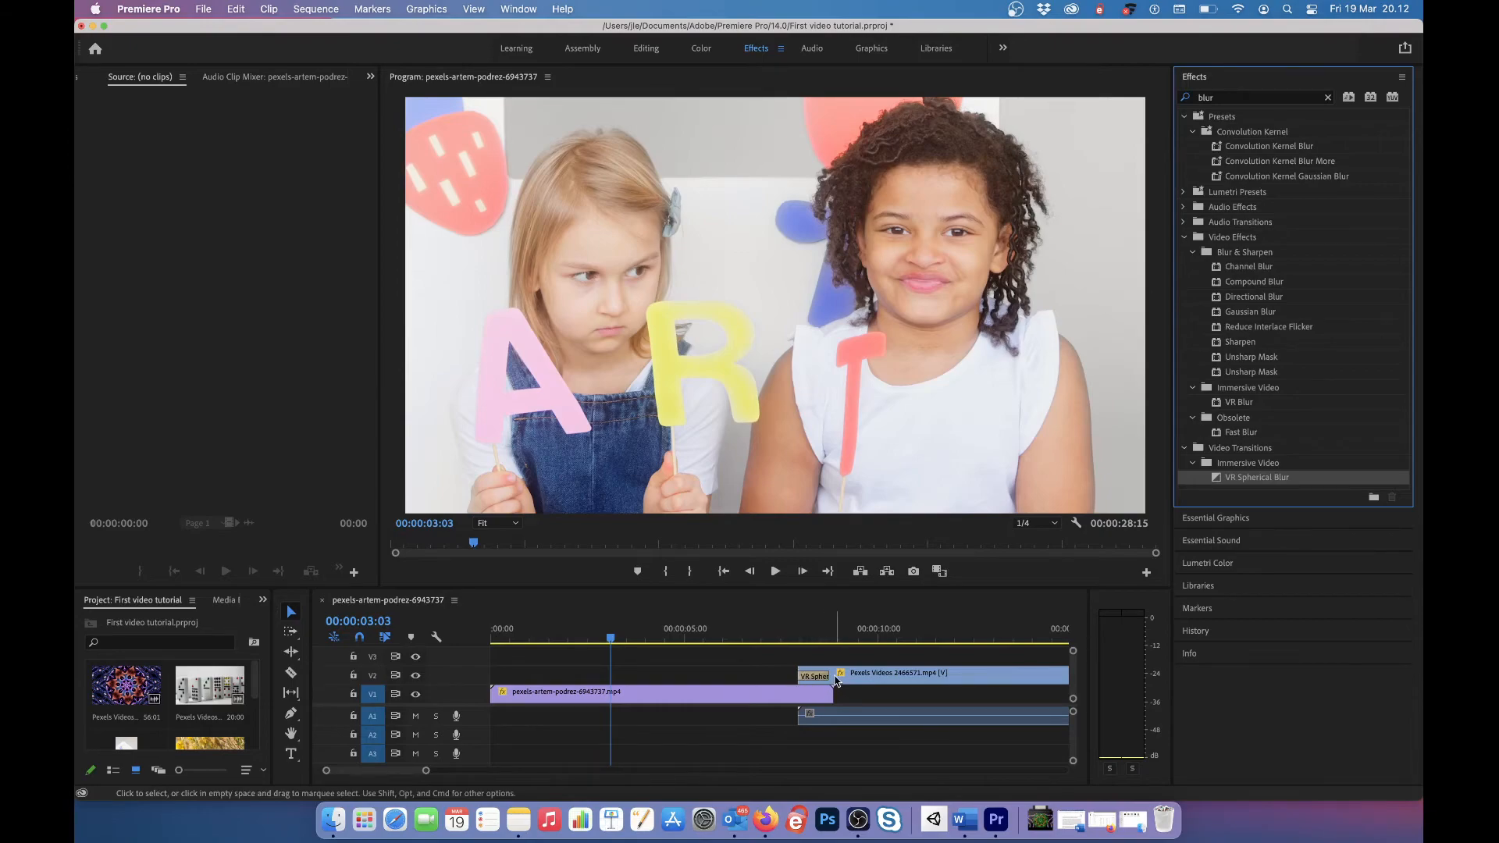
# Play the blur transition from about 00:00:07:19 and collapse the Video Effects results.
pyautogui.click(787, 631)
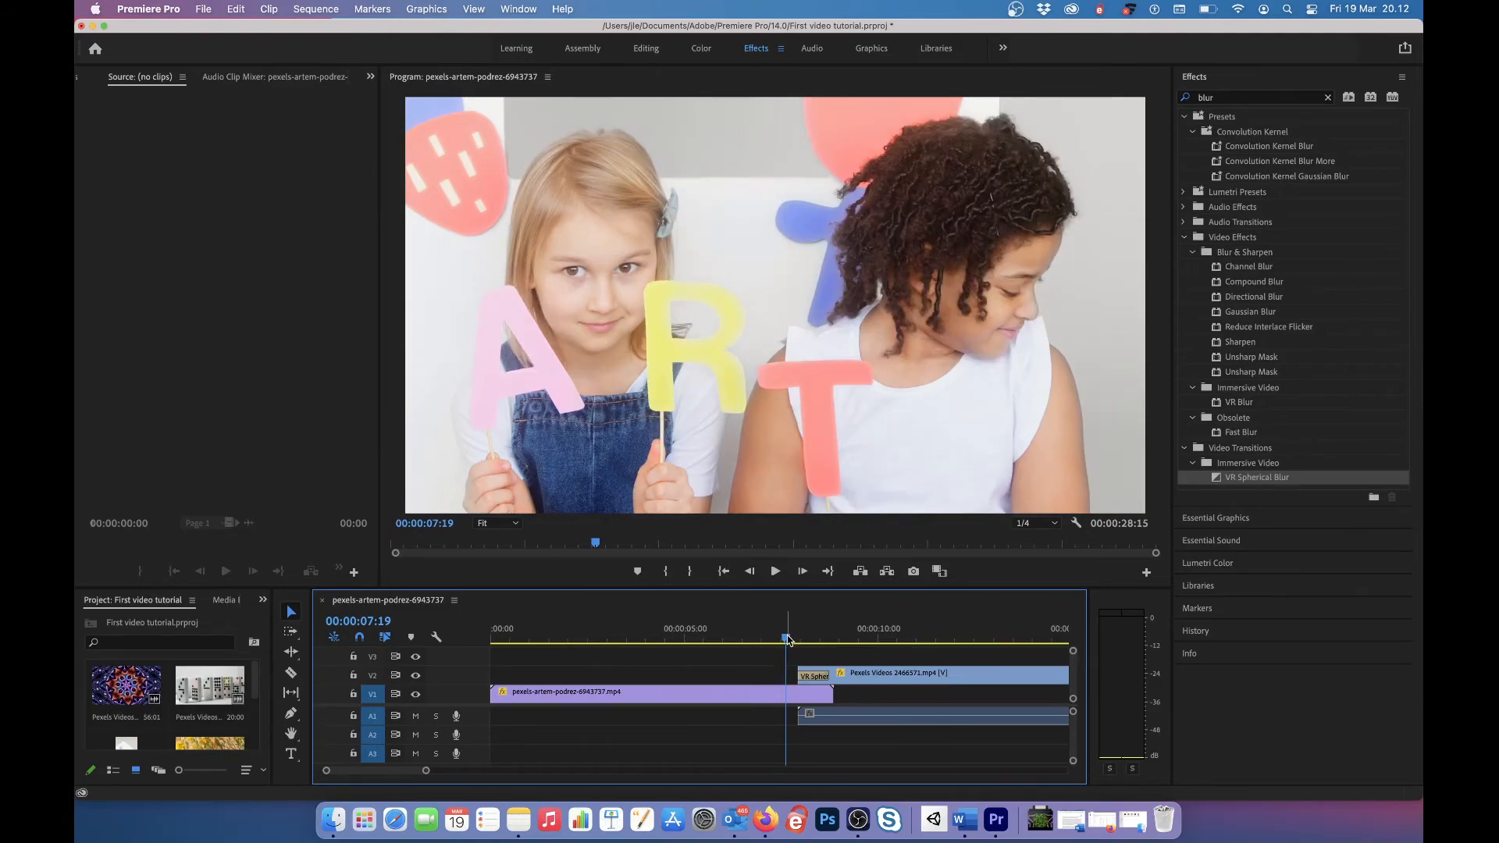
pyautogui.press('space')
pyautogui.click(784, 640)
pyautogui.press('space')
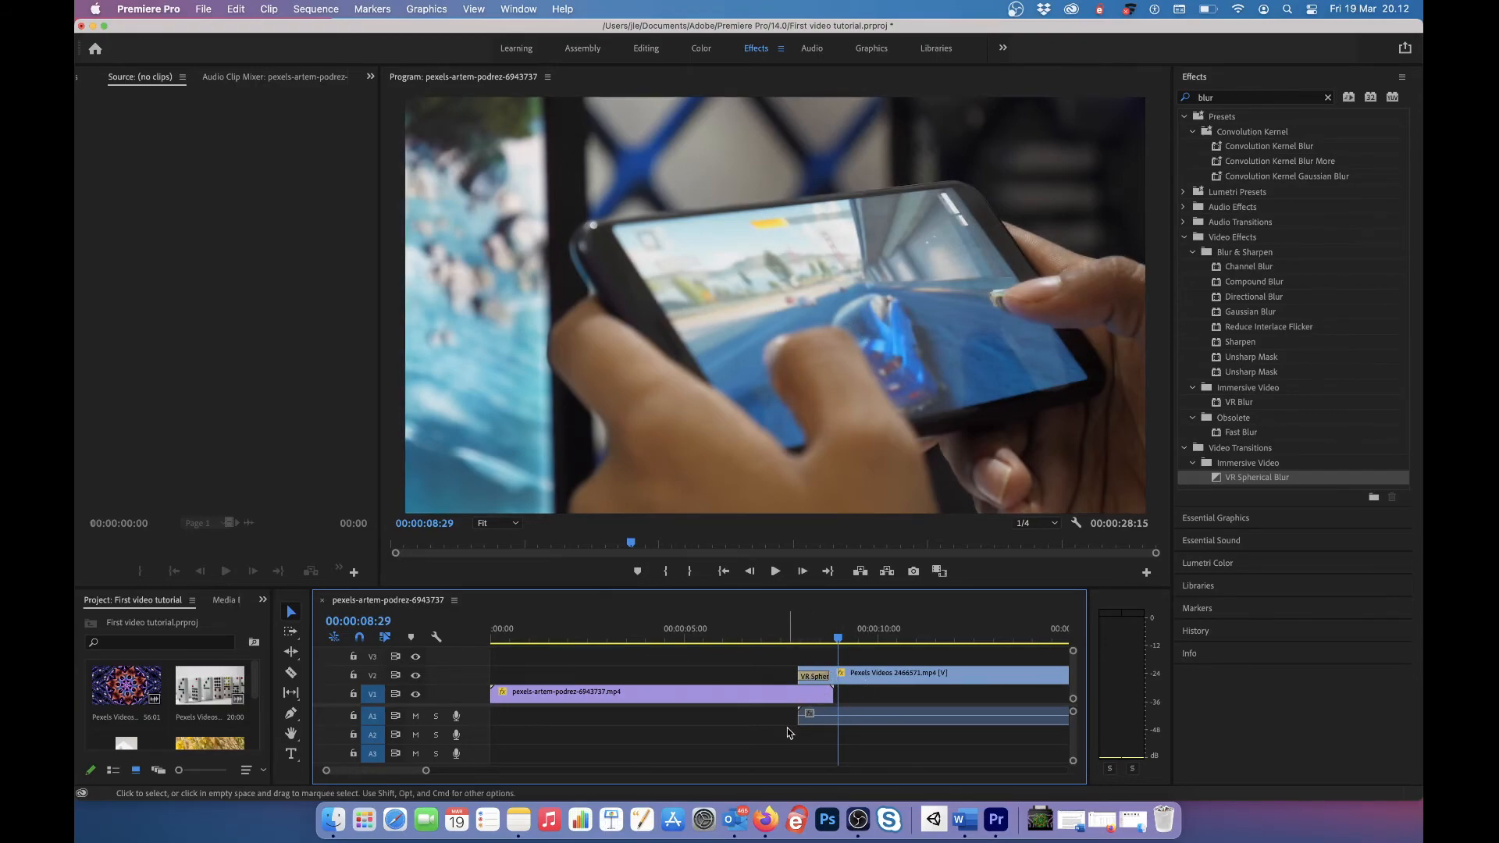
pyautogui.click(1184, 238)
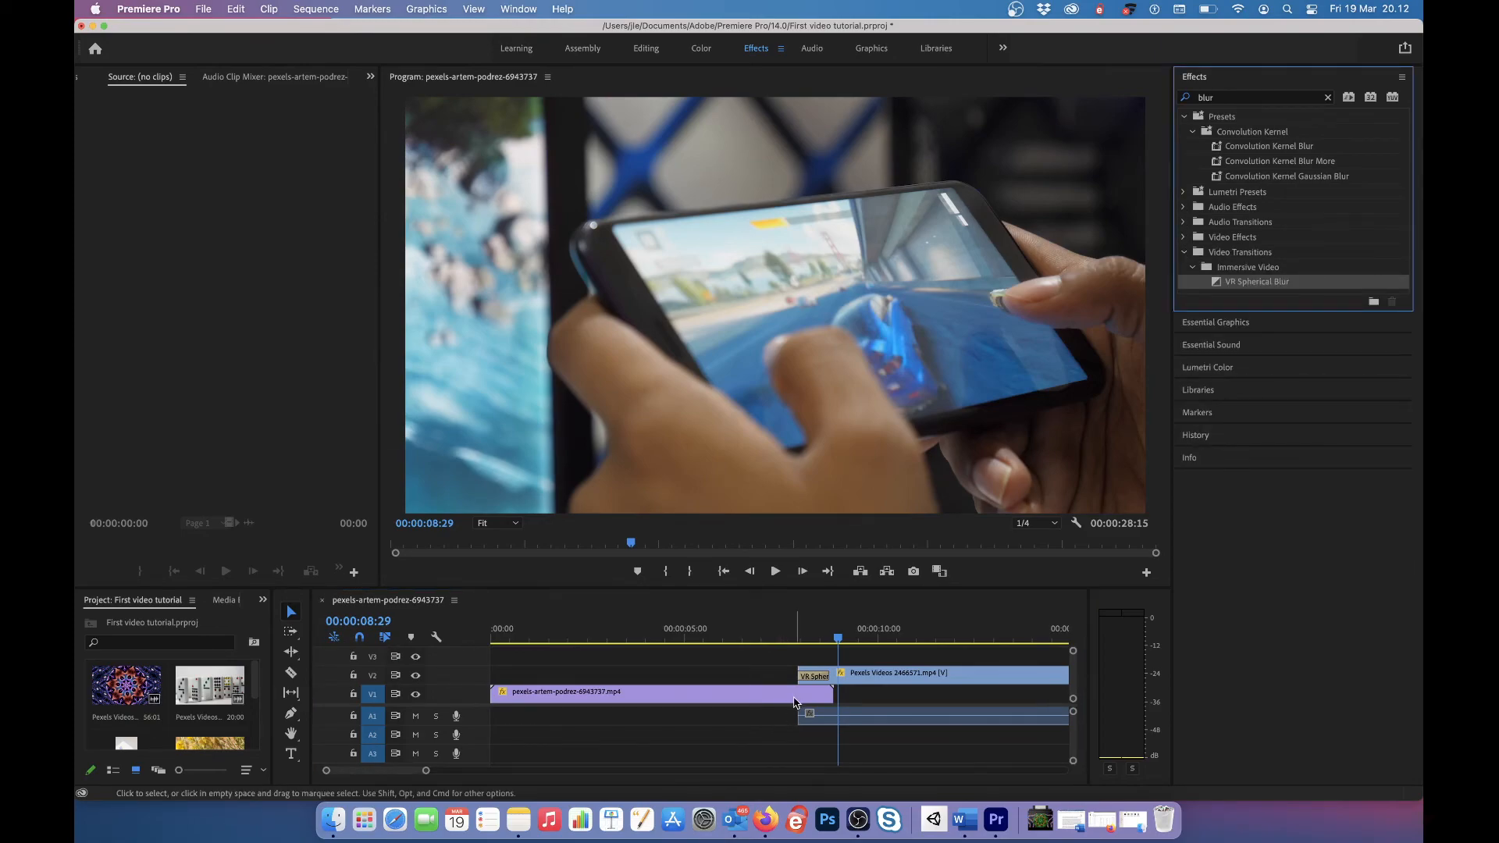
# Split the children's clip on V1 at about 00:00:02:02 with the Razor tool.
pyautogui.hscroll(2, 763, 681)
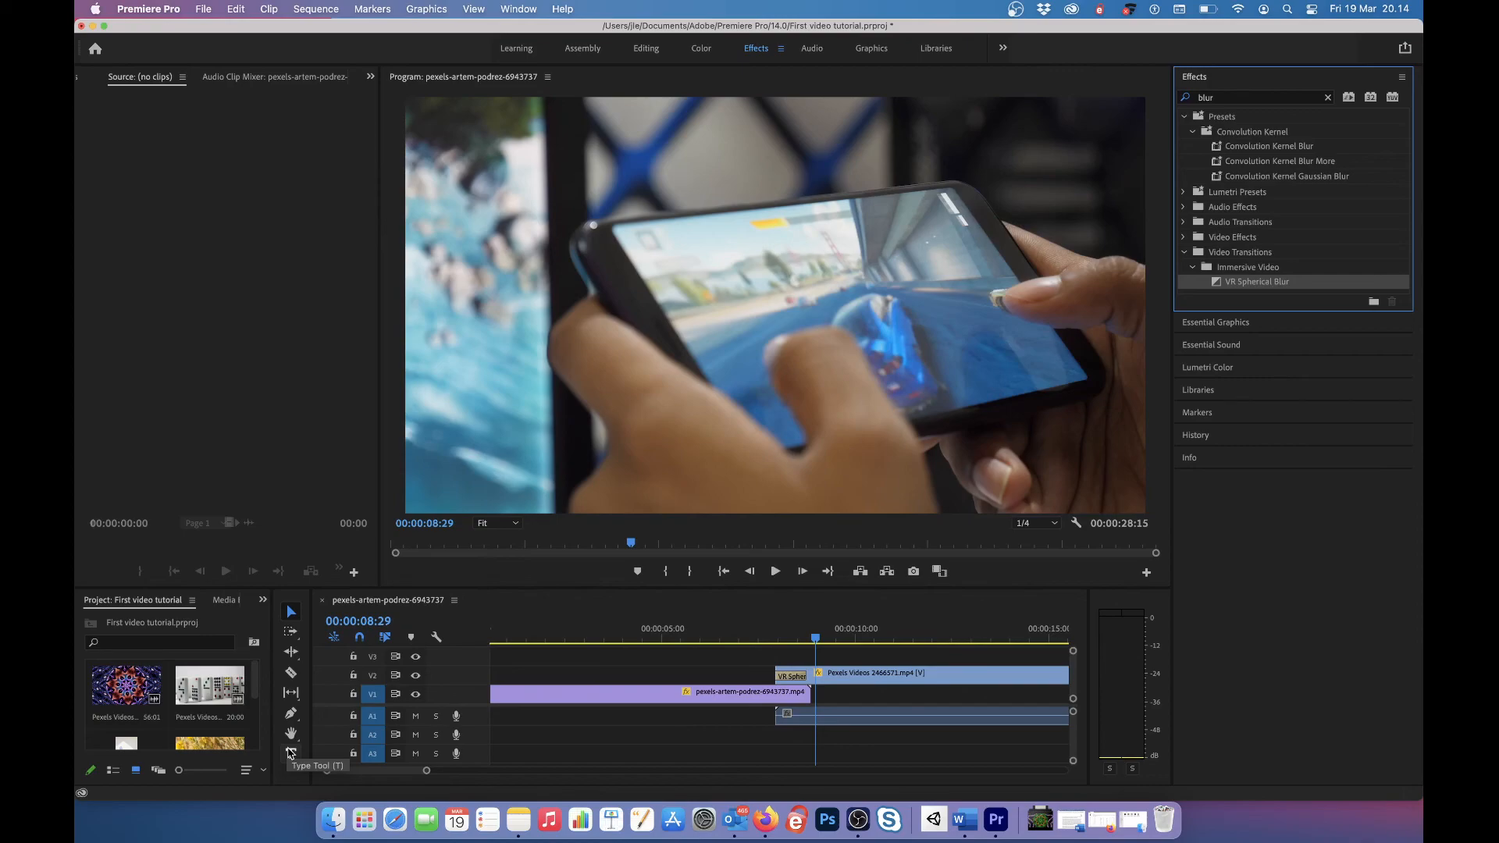
pyautogui.click(289, 678)
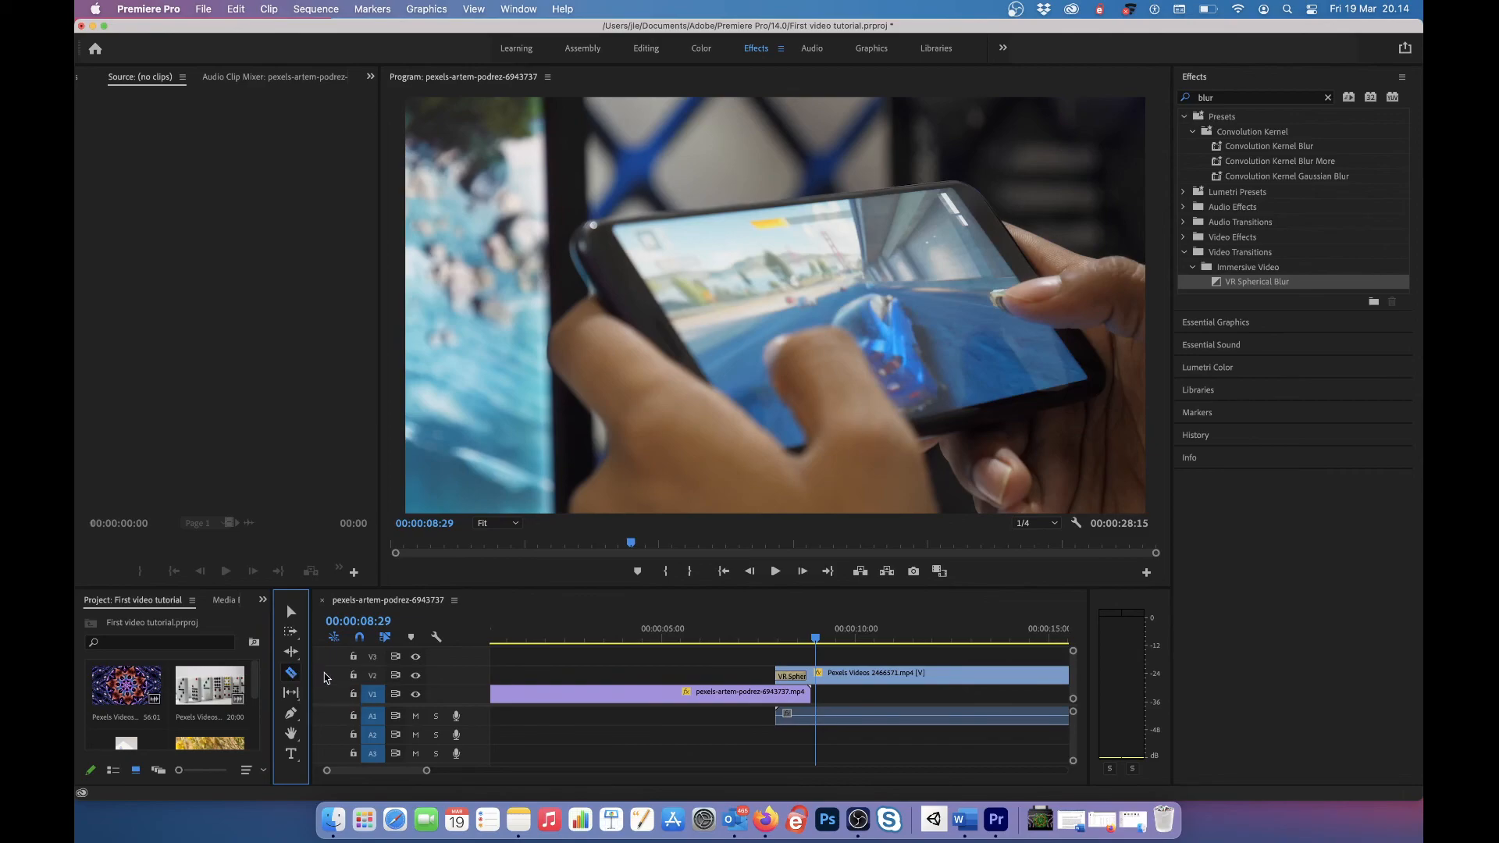
pyautogui.click(495, 696)
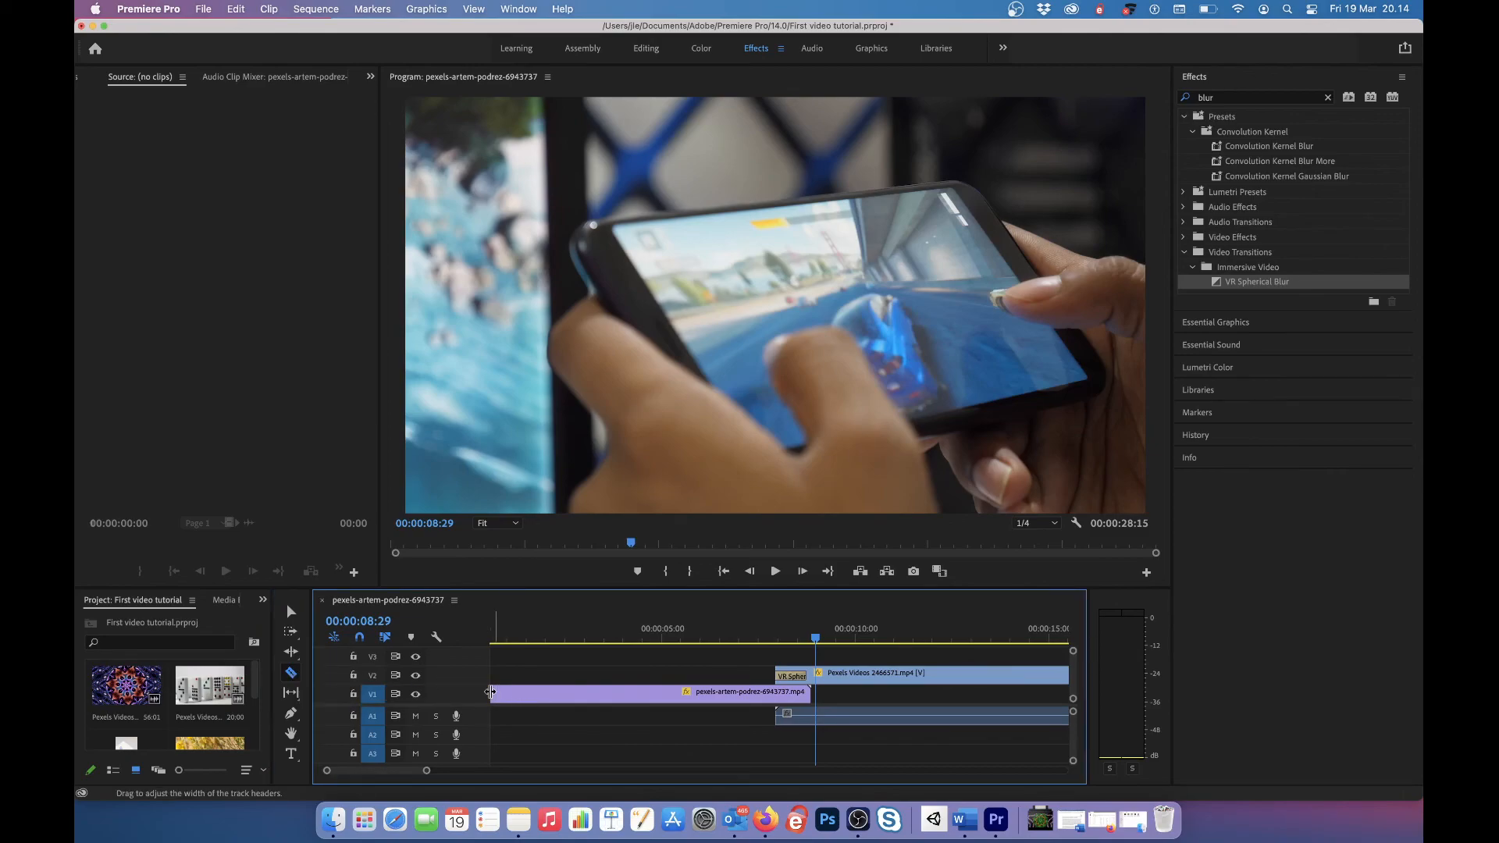
pyautogui.click(547, 693)
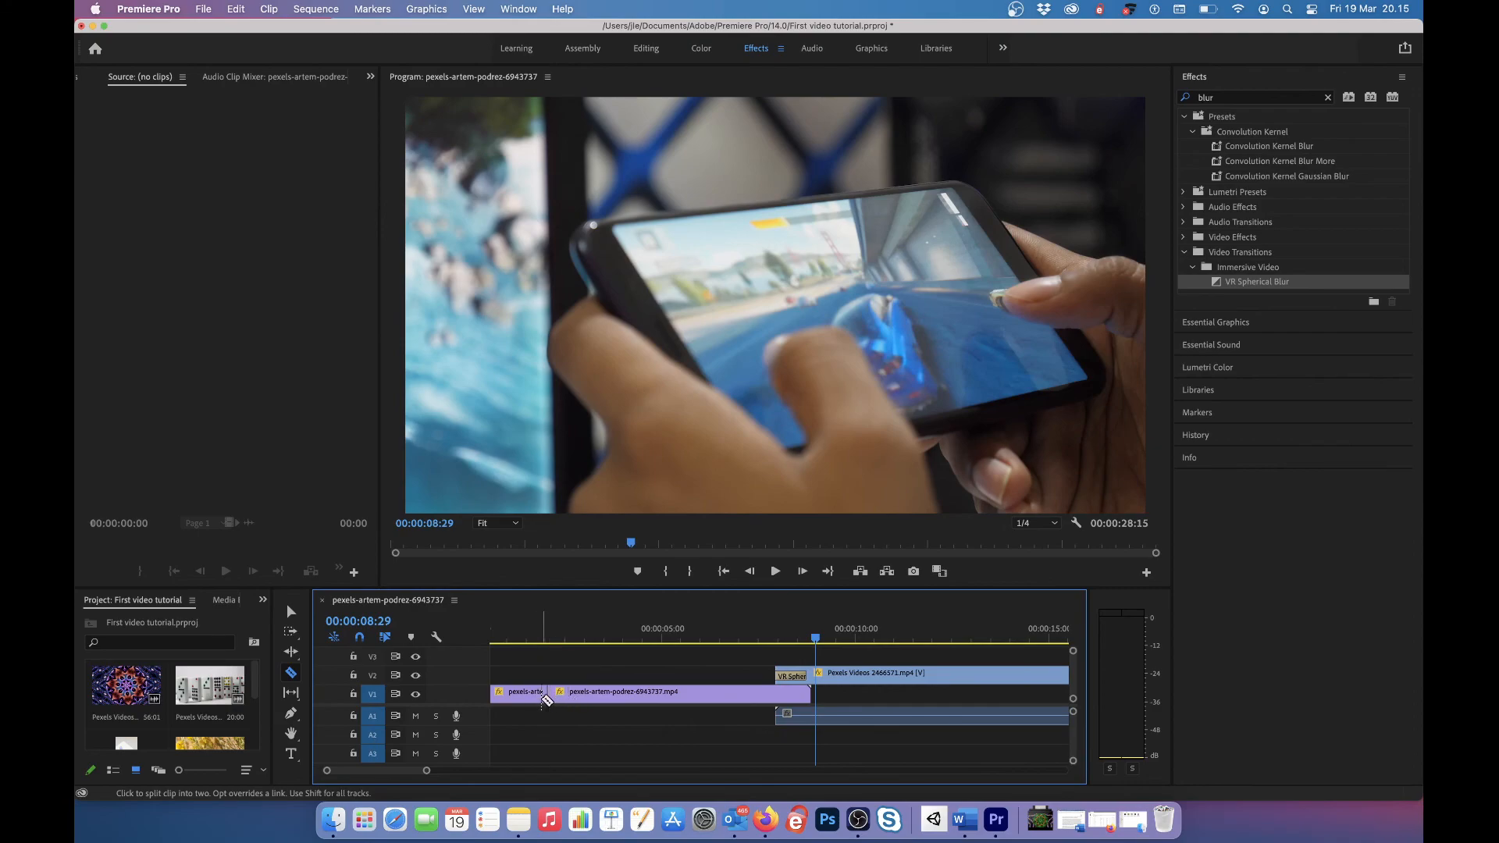
# Make three more razor cuts in the second part of the children's clip on V1, splitting it into short pieces.
pyautogui.click(578, 693)
pyautogui.click(607, 693)
pyautogui.click(646, 693)
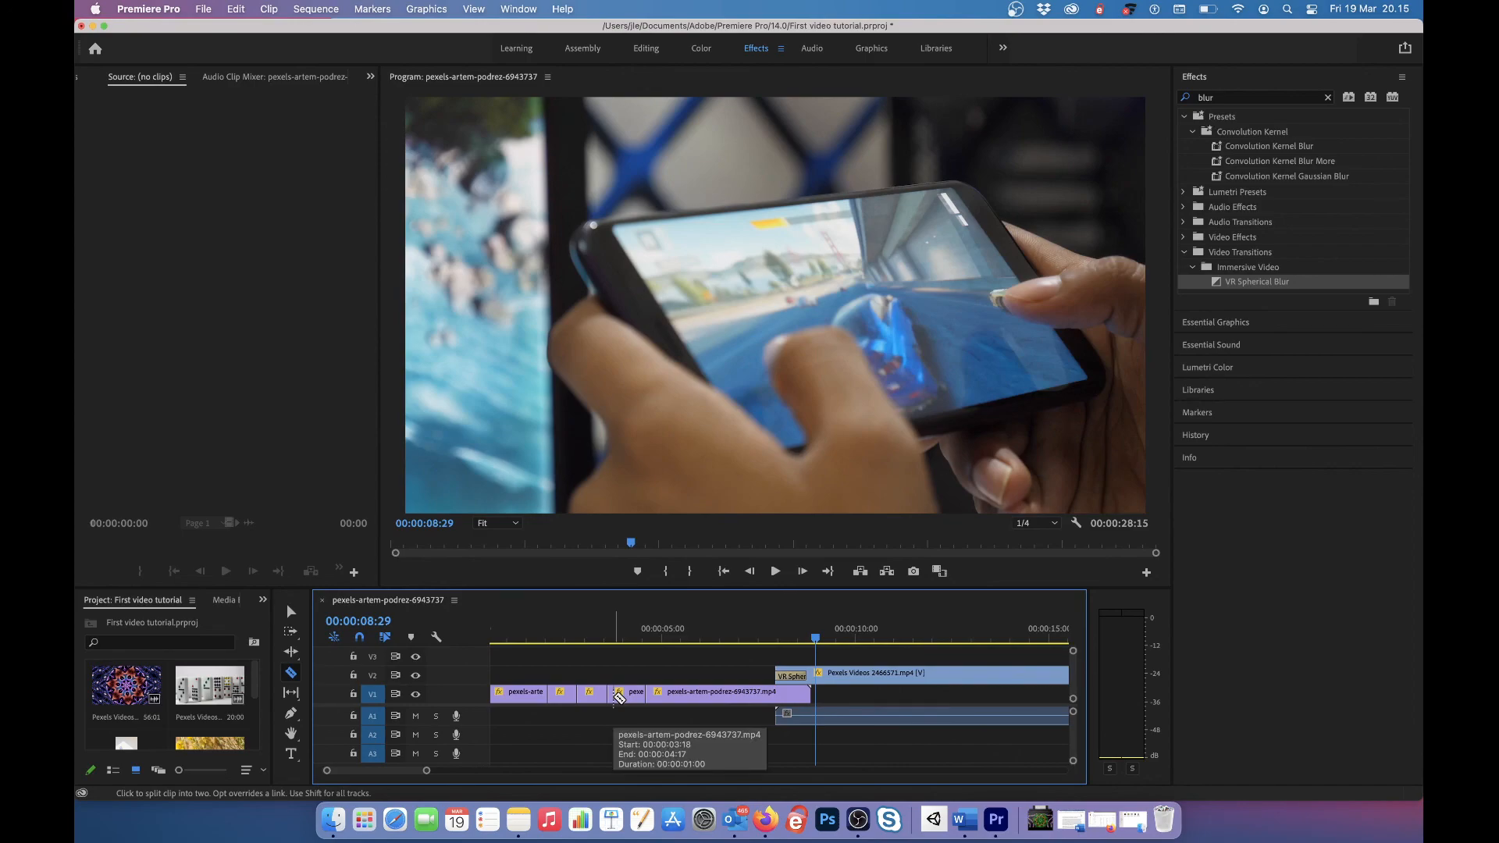
pyautogui.click(529, 692)
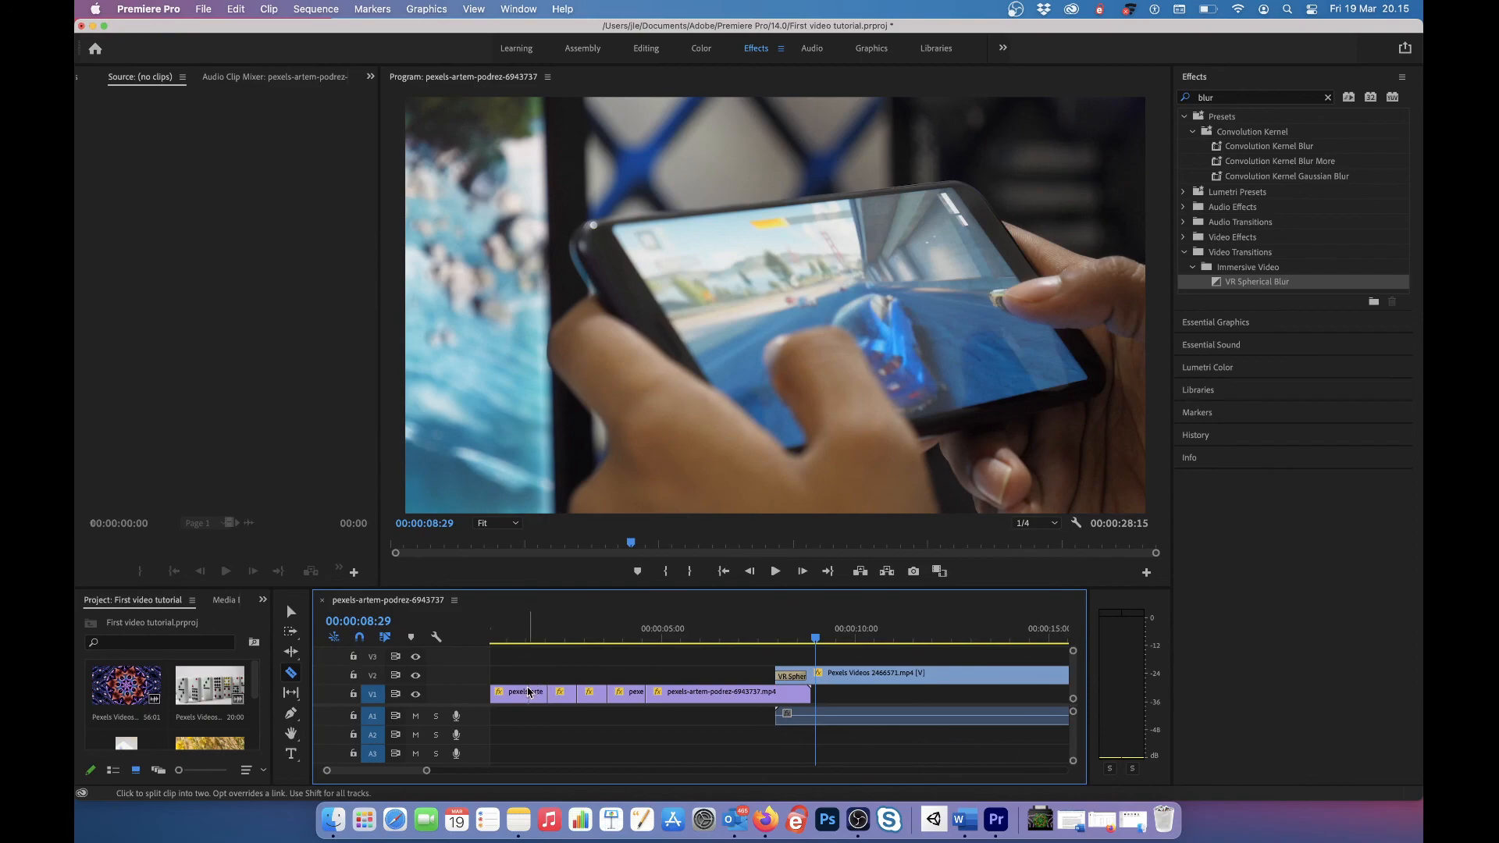
pyautogui.click(558, 692)
# Undo the extra razor cuts on V1, keeping only the first cut.
pyautogui.press('super+z')
pyautogui.press('super+z')
pyautogui.press('super+z')
pyautogui.press('super+z')
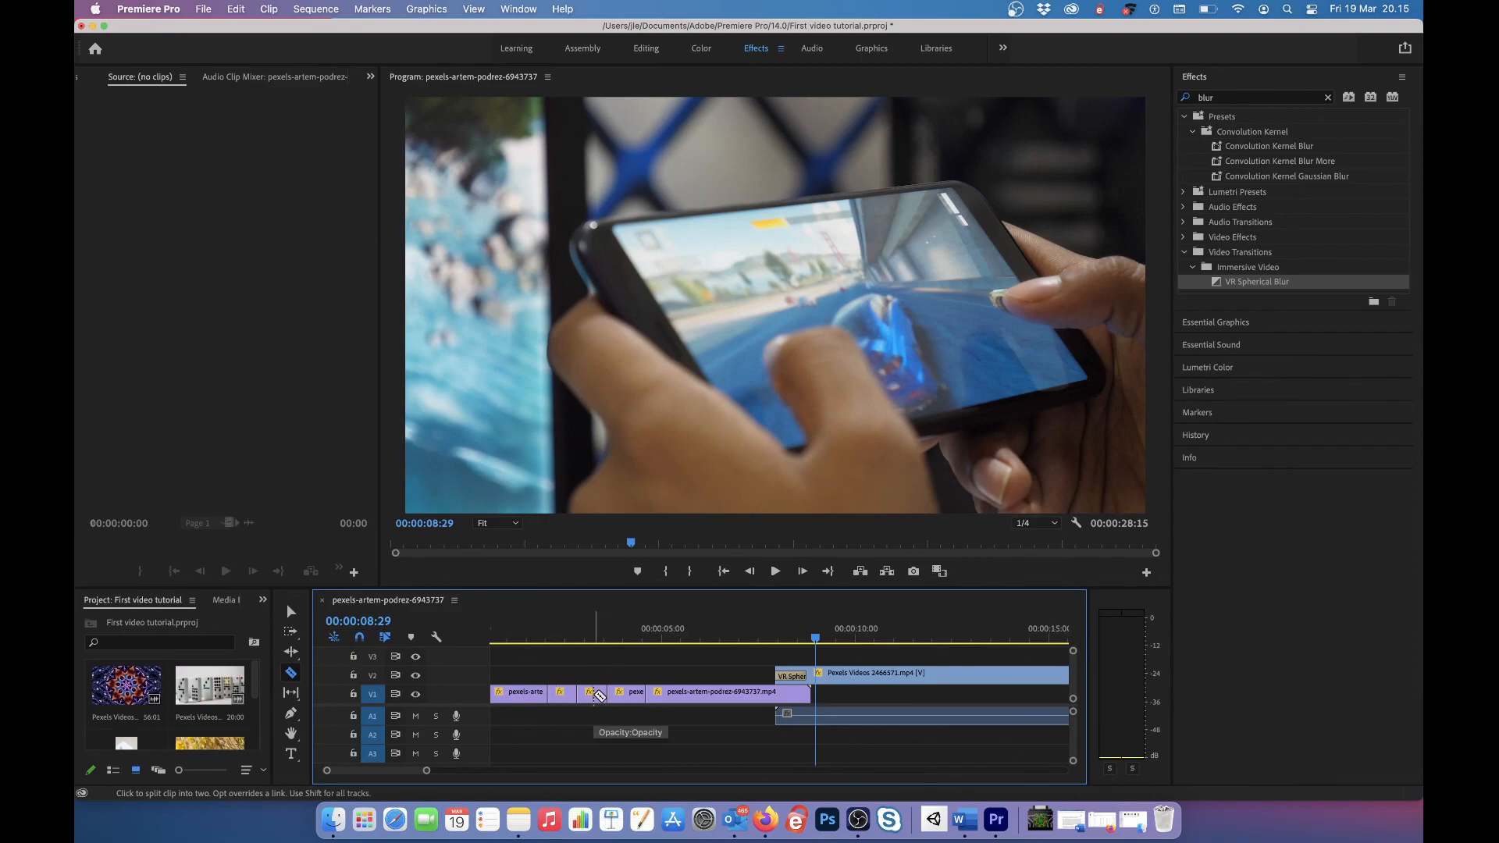
pyautogui.press('super+z')
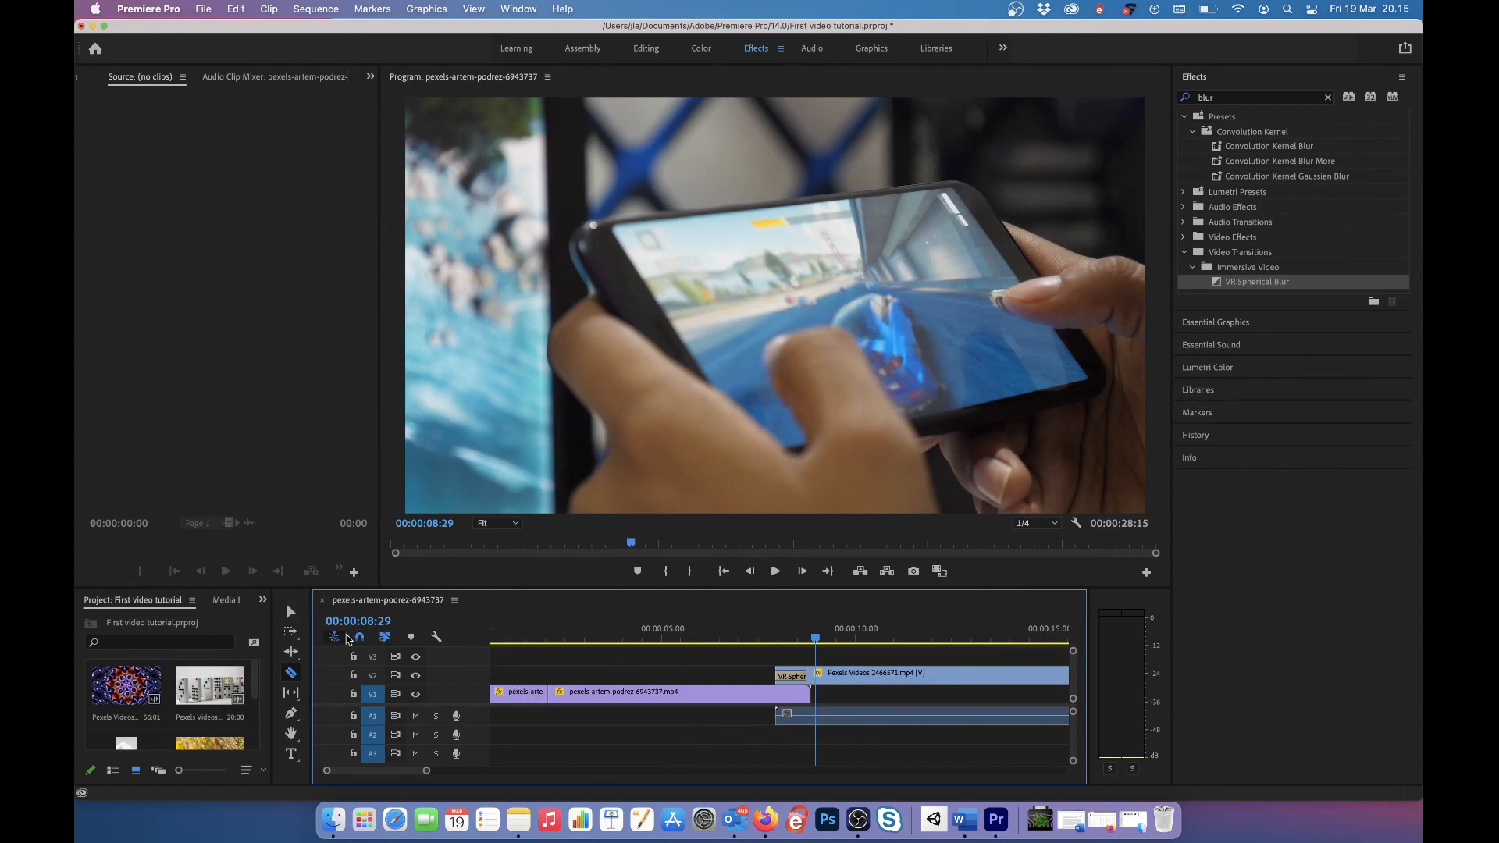
# Delete the short first piece of the children's clip from V1 with the Selection tool, leaving its gap open.
pyautogui.click(292, 613)
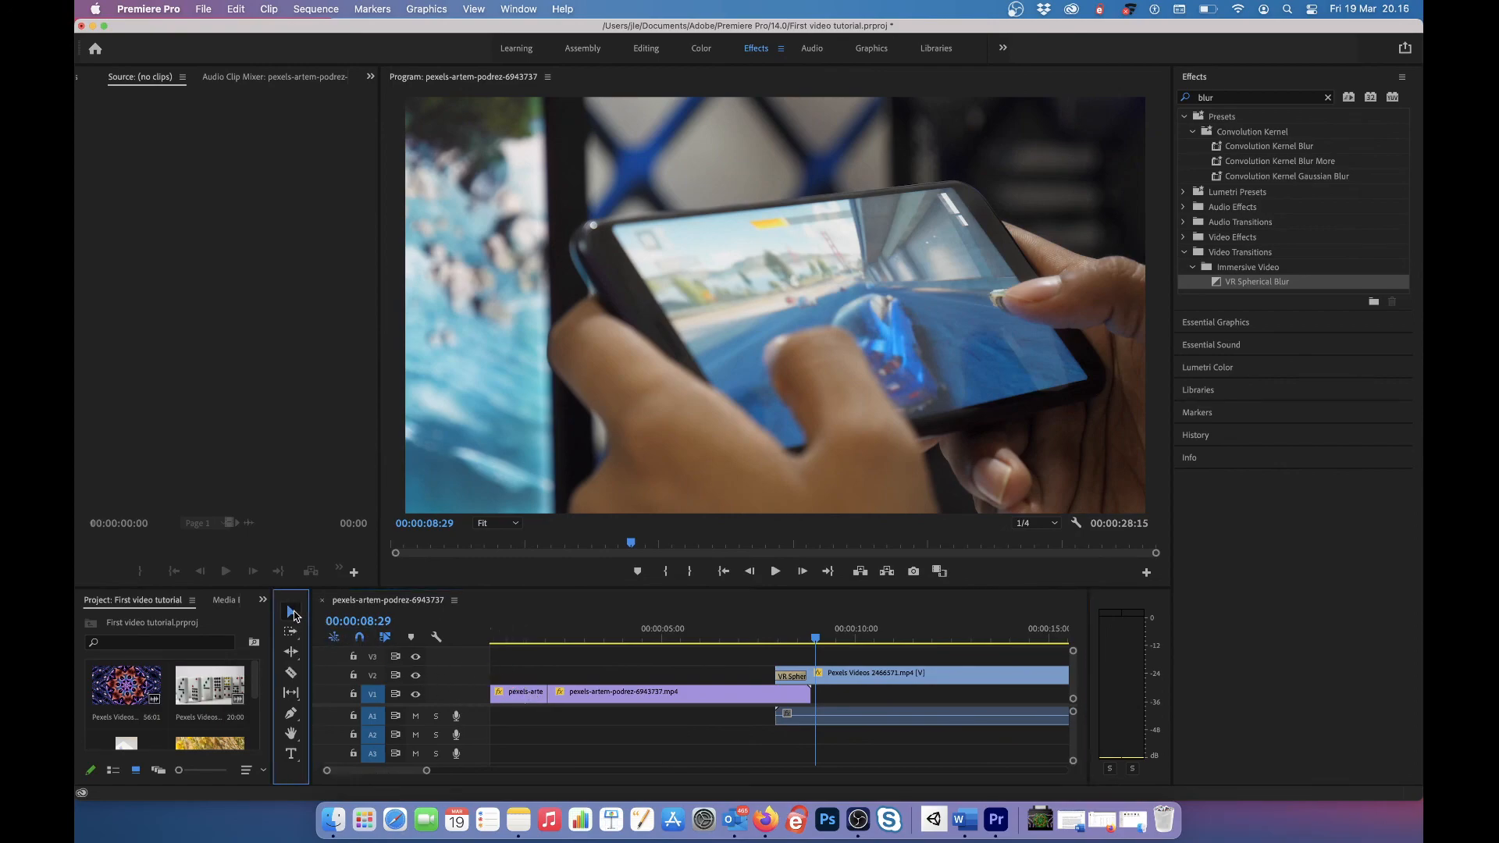
pyautogui.click(527, 700)
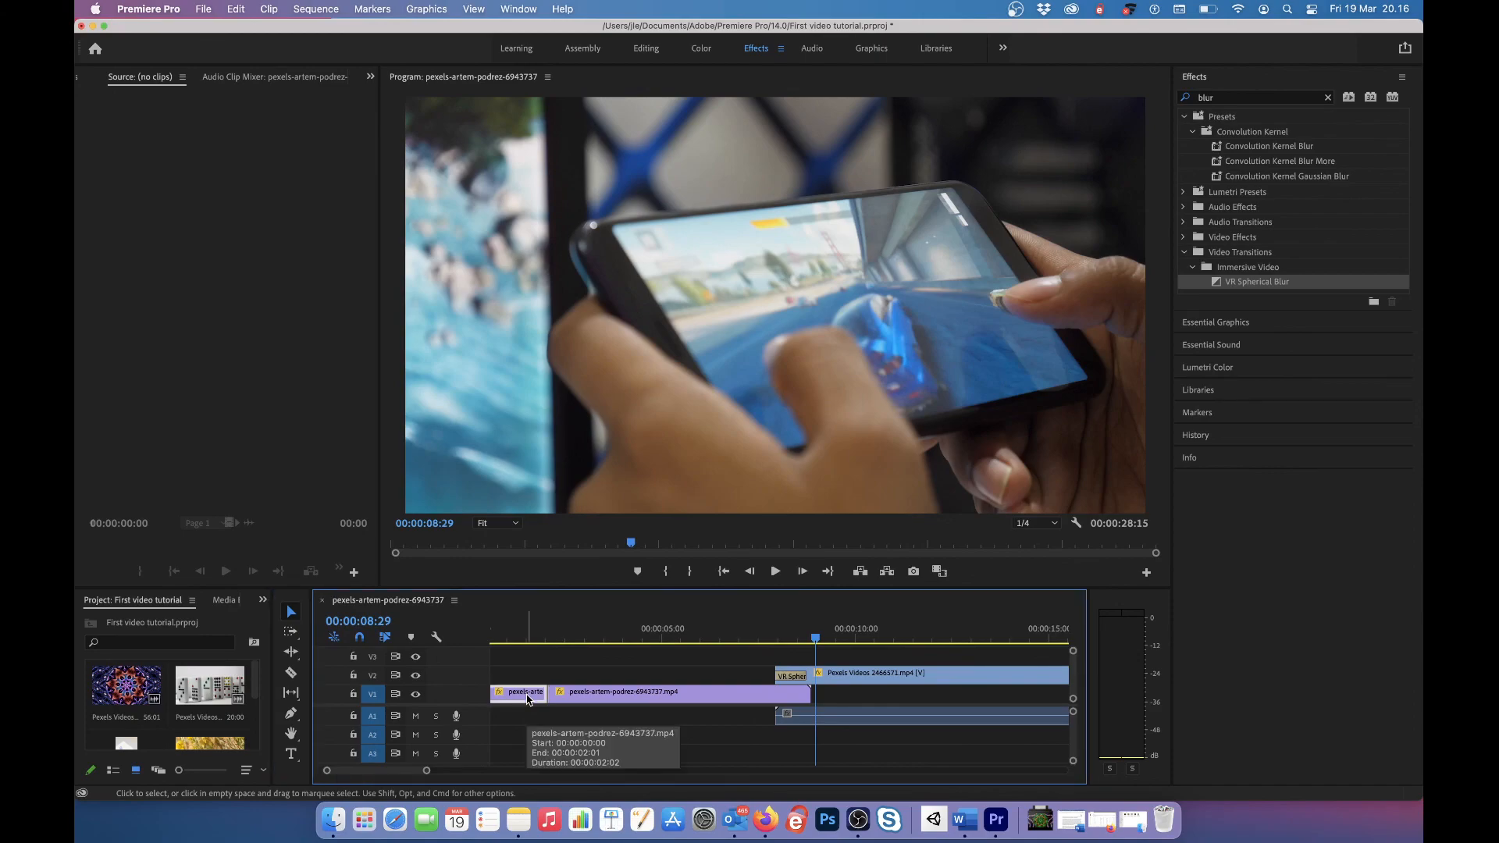
pyautogui.press('Delete')
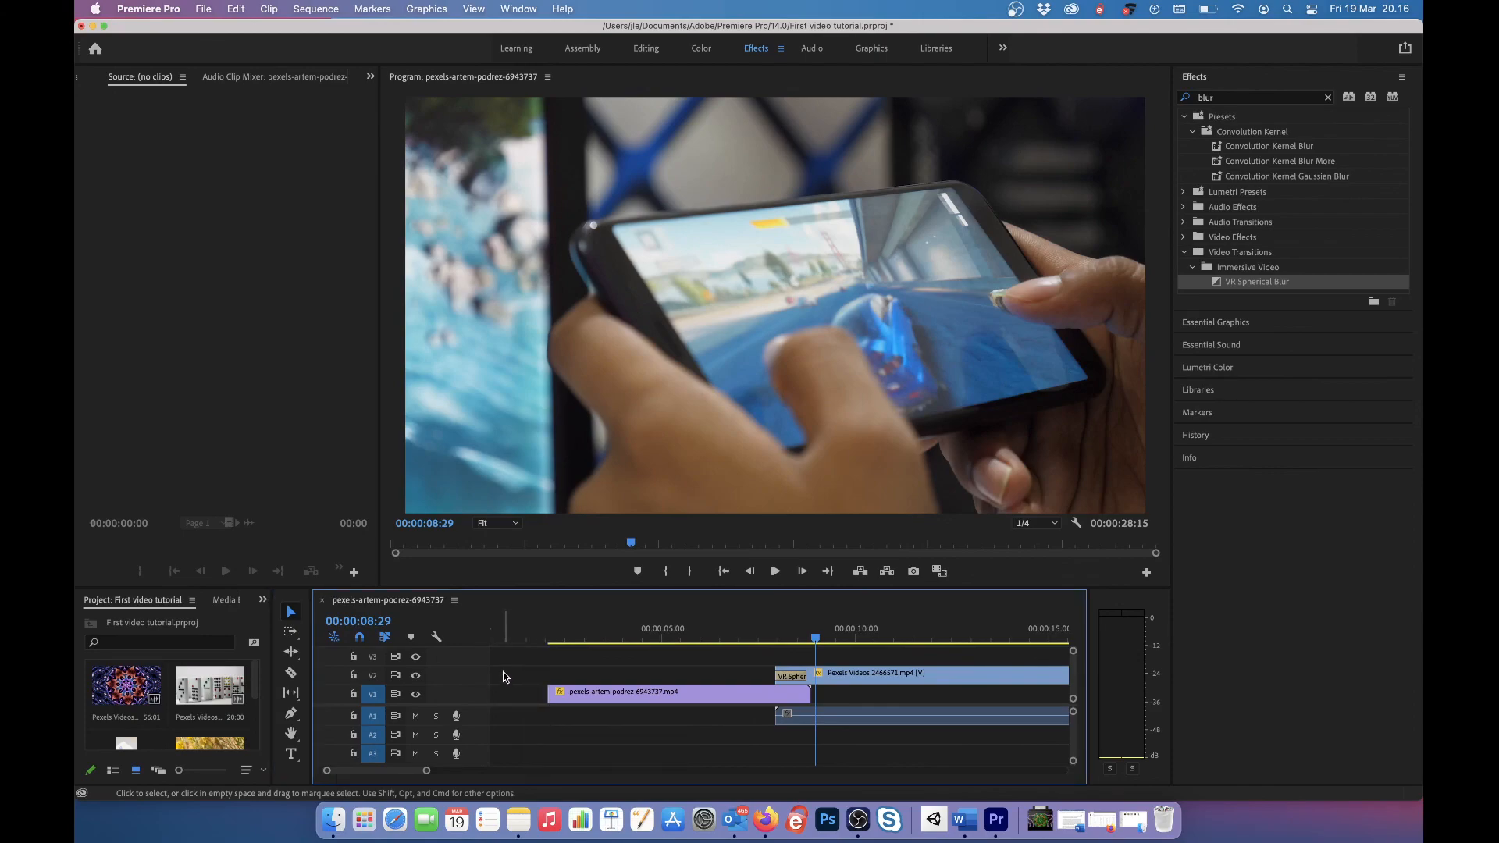
# Select the empty gap at the start of V1 and move the playhead to 00:00:00:00.
pyautogui.click(517, 698)
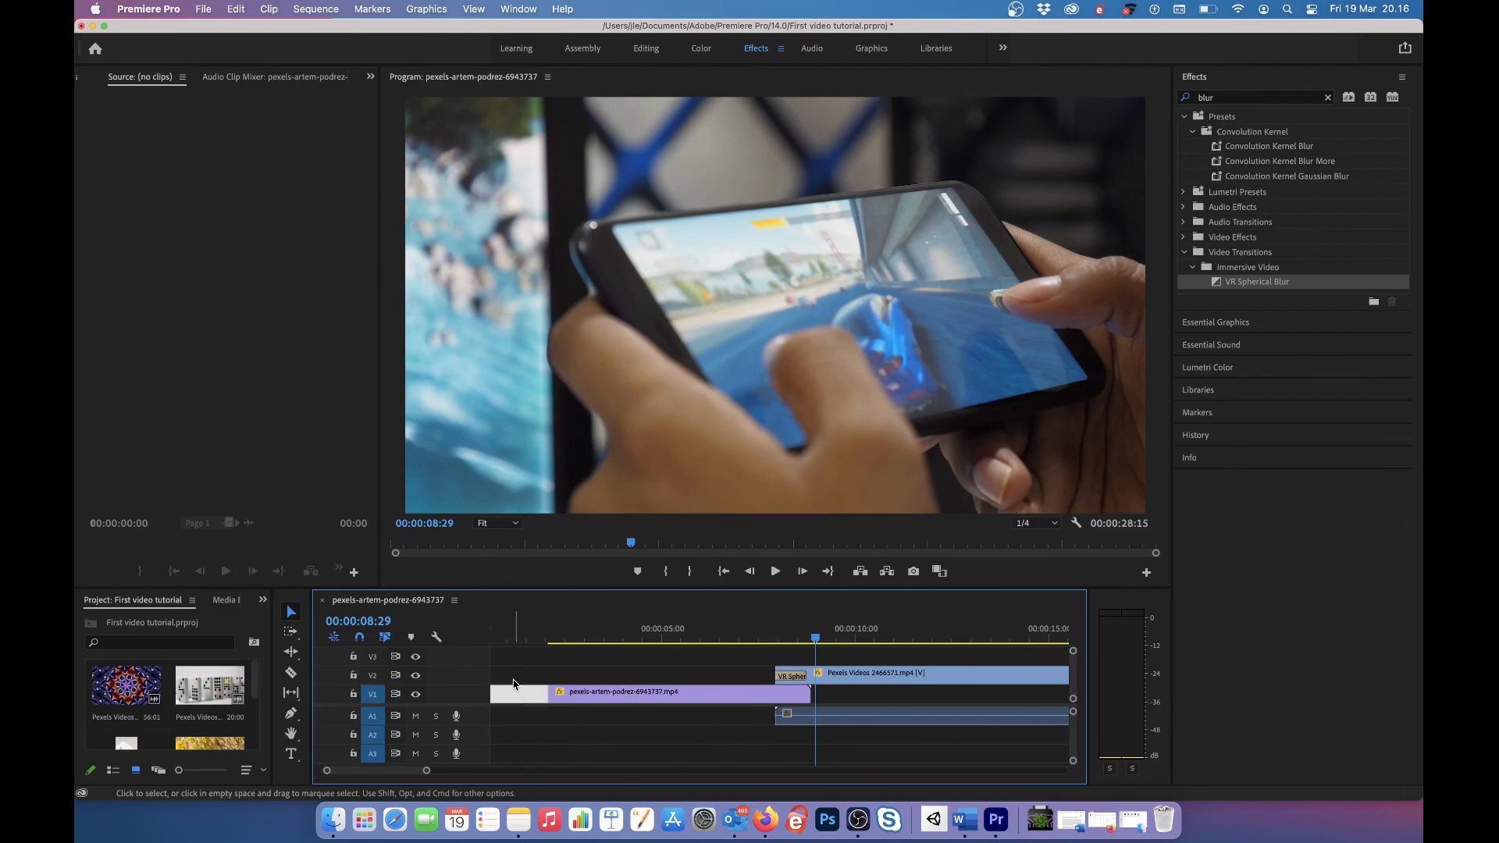
pyautogui.click(523, 714)
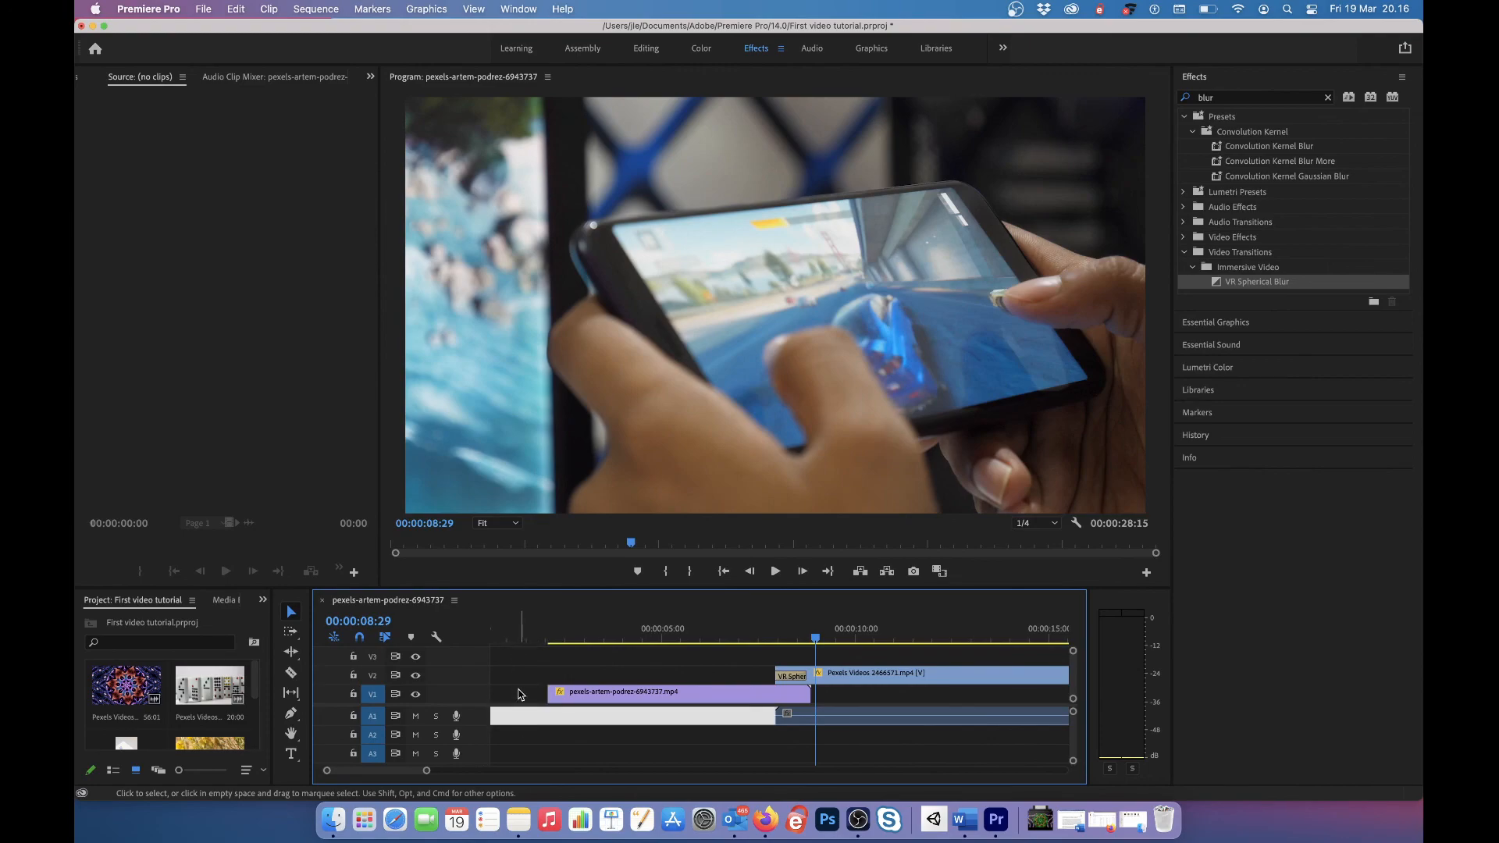
pyautogui.click(522, 694)
pyautogui.moveTo(808, 644); pyautogui.dragTo(492, 648)
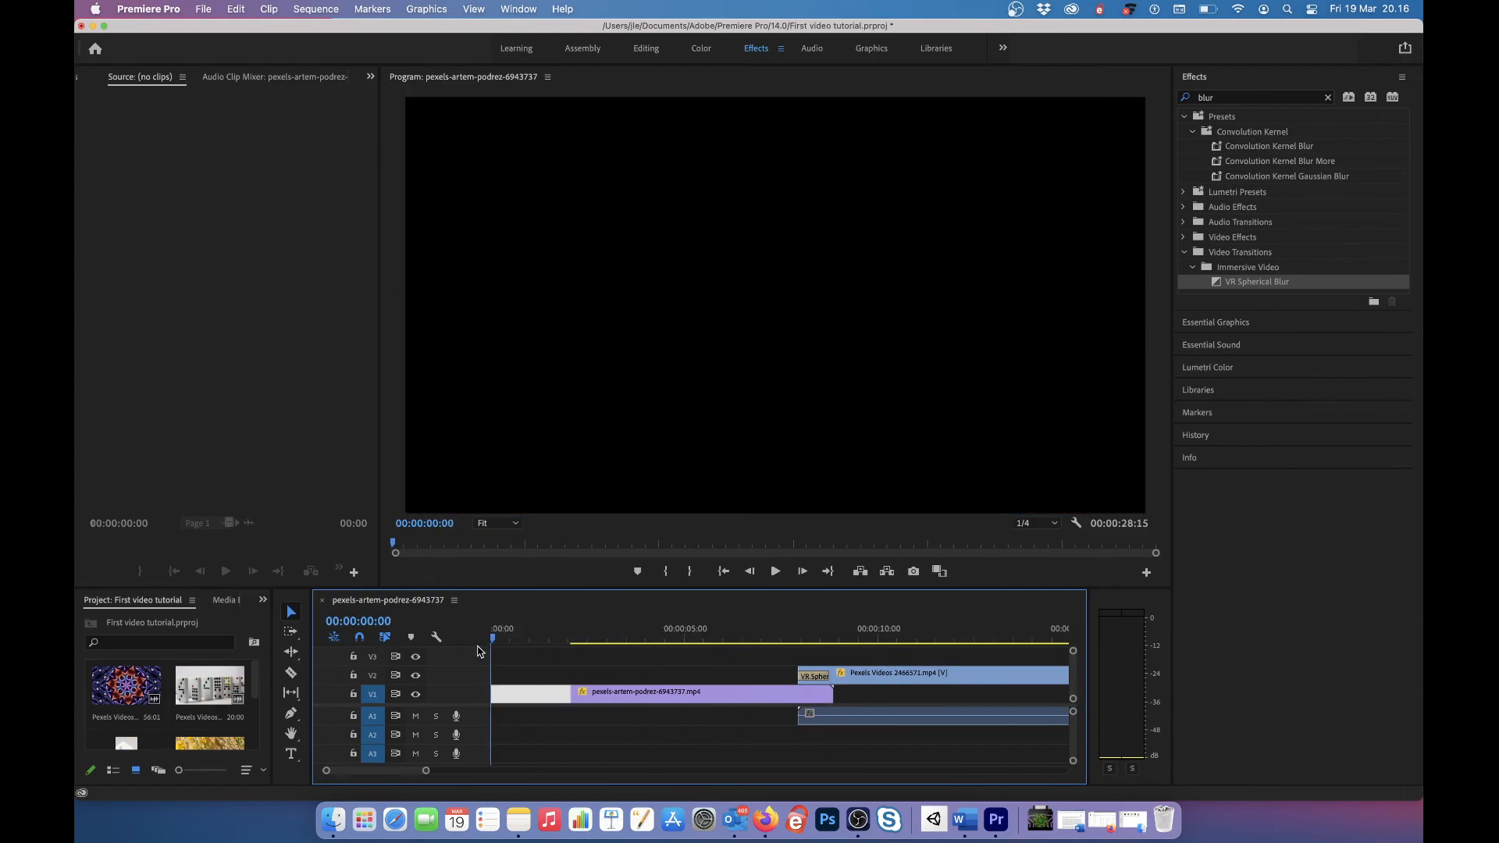